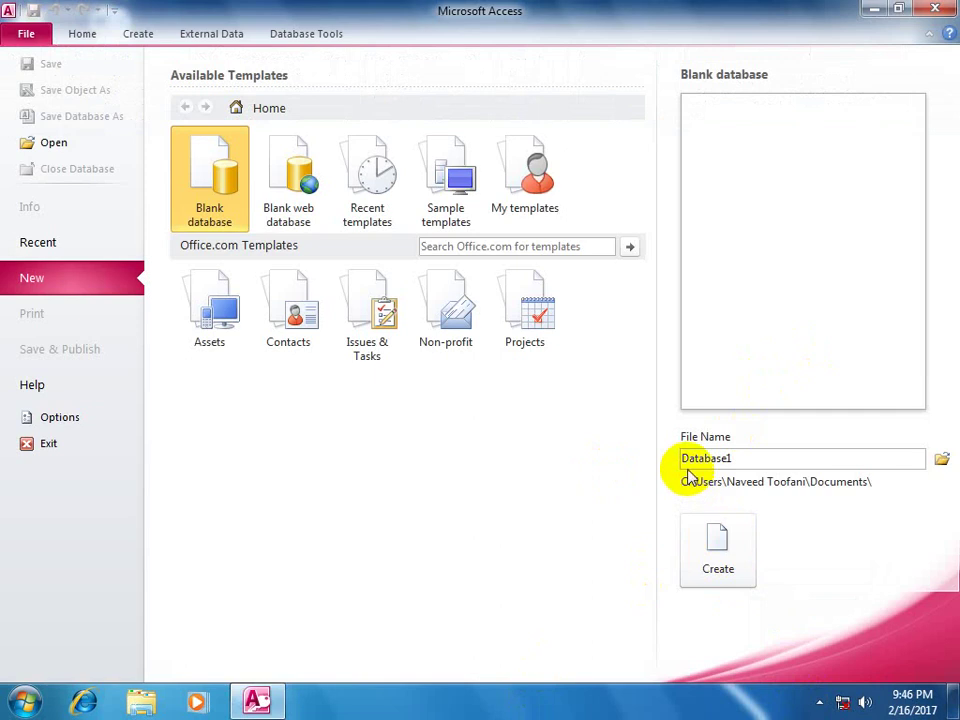
# - Create a blank database, Database1, and close its default Table1 without using it
pyautogui.click(718, 545)
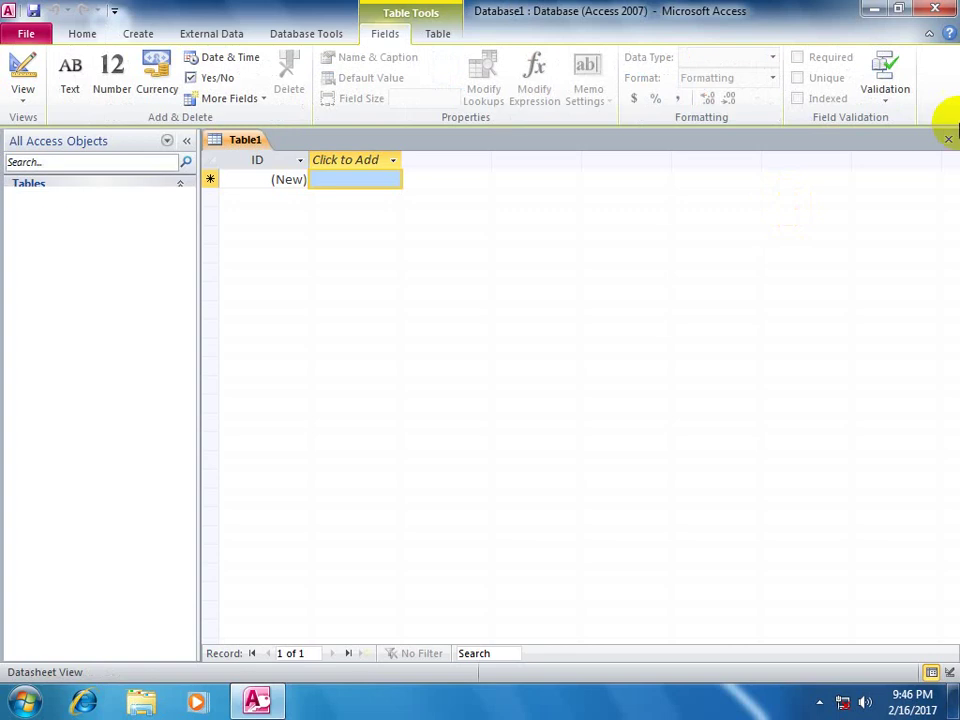
pyautogui.click(943, 137)
pyautogui.click(138, 33)
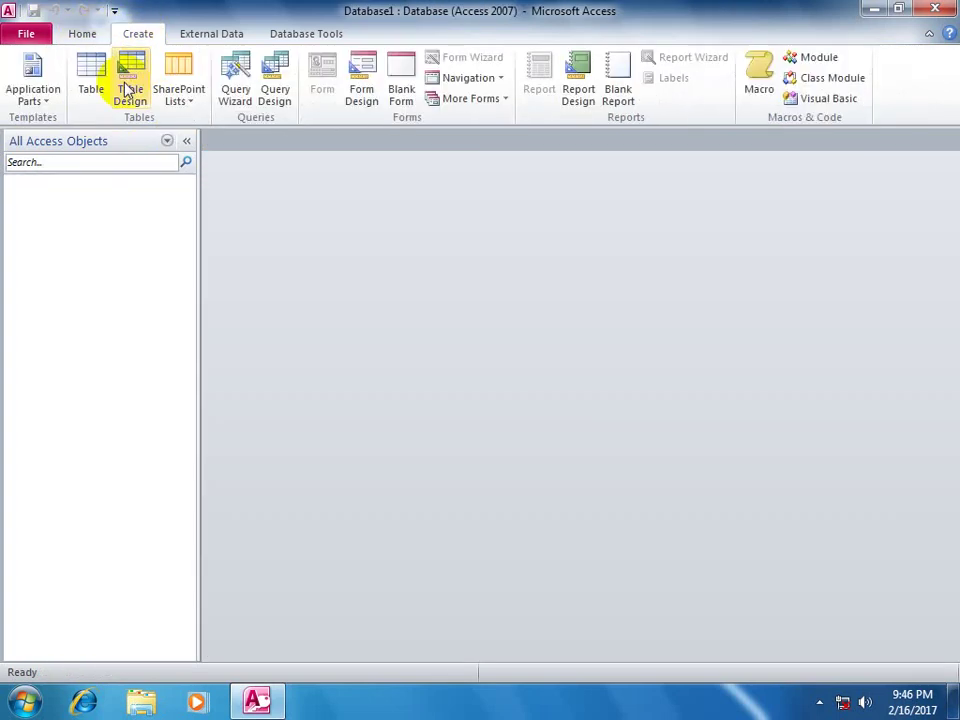
# - Start a new table in design view with Text fields ID, Name and Fname
pyautogui.click(130, 88)
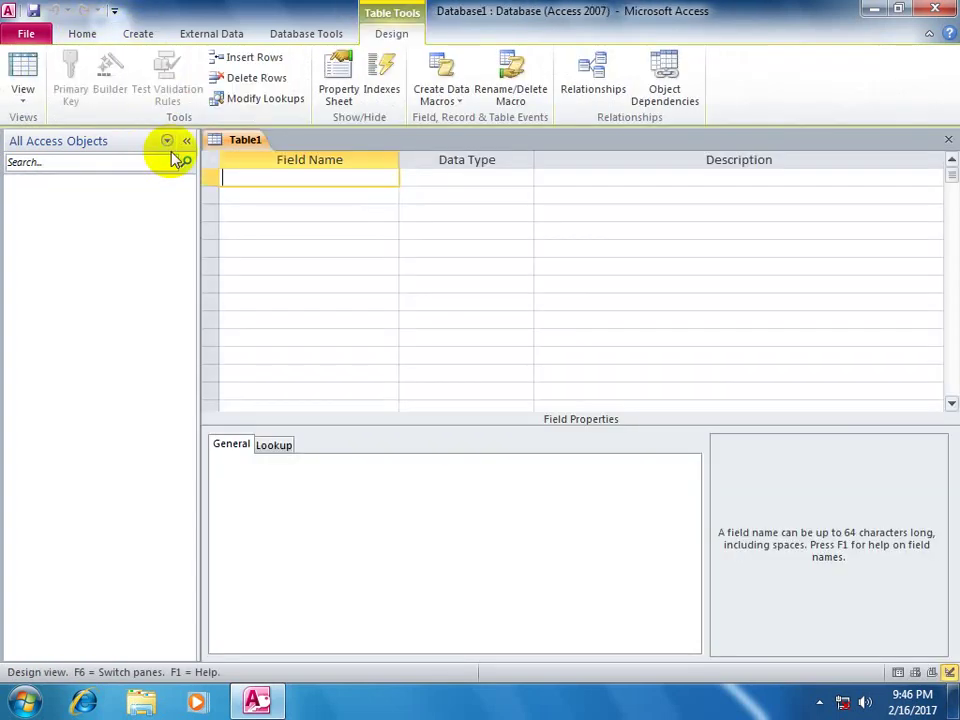
pyautogui.write('IF')
pyautogui.press('Tab')
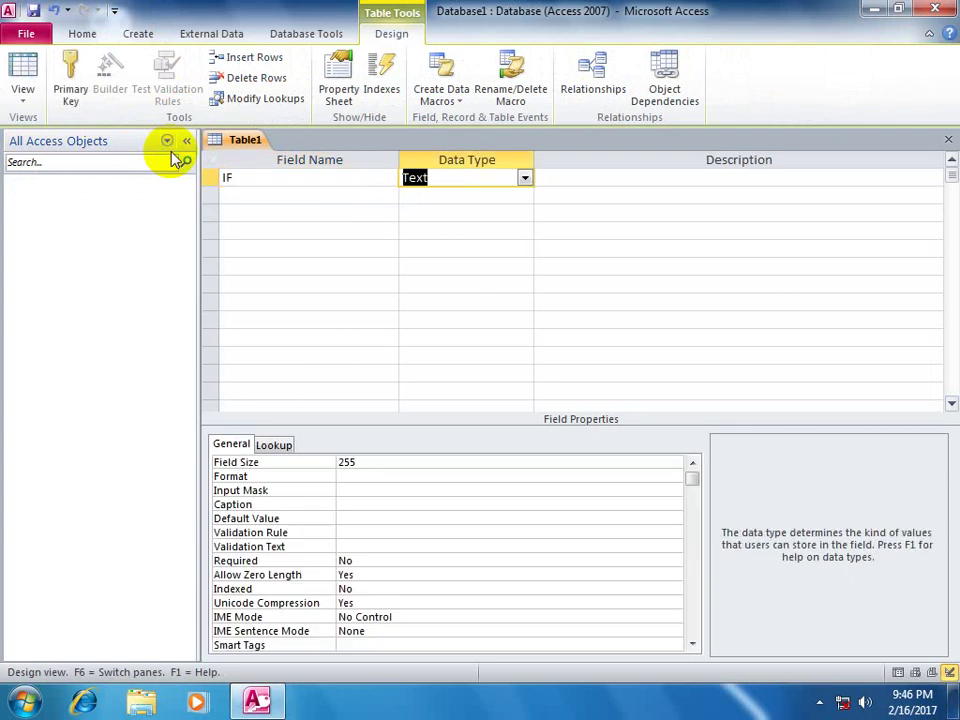
pyautogui.hotkey('shift', 'Tab')
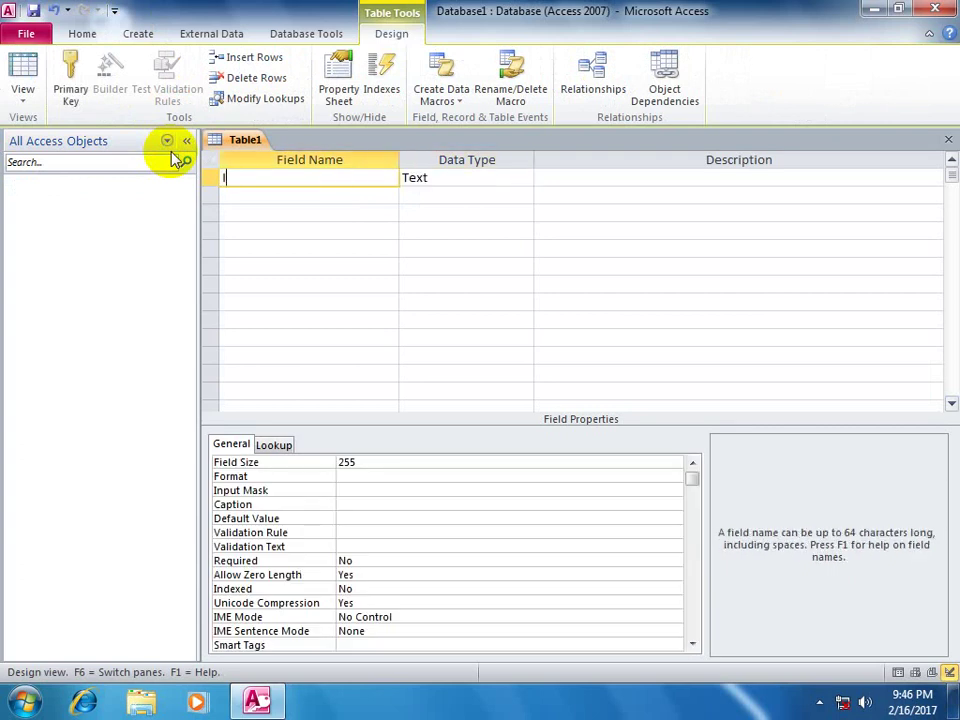
pyautogui.press('Tab')
pyautogui.press('Tab')
pyautogui.press('Tab')
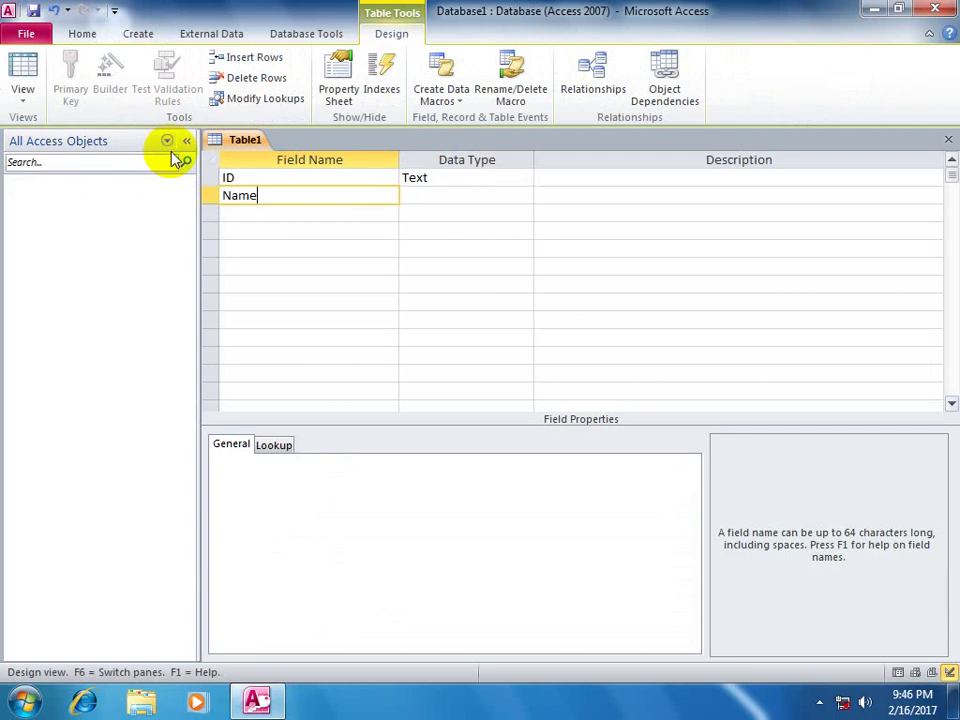
pyautogui.press('Tab')
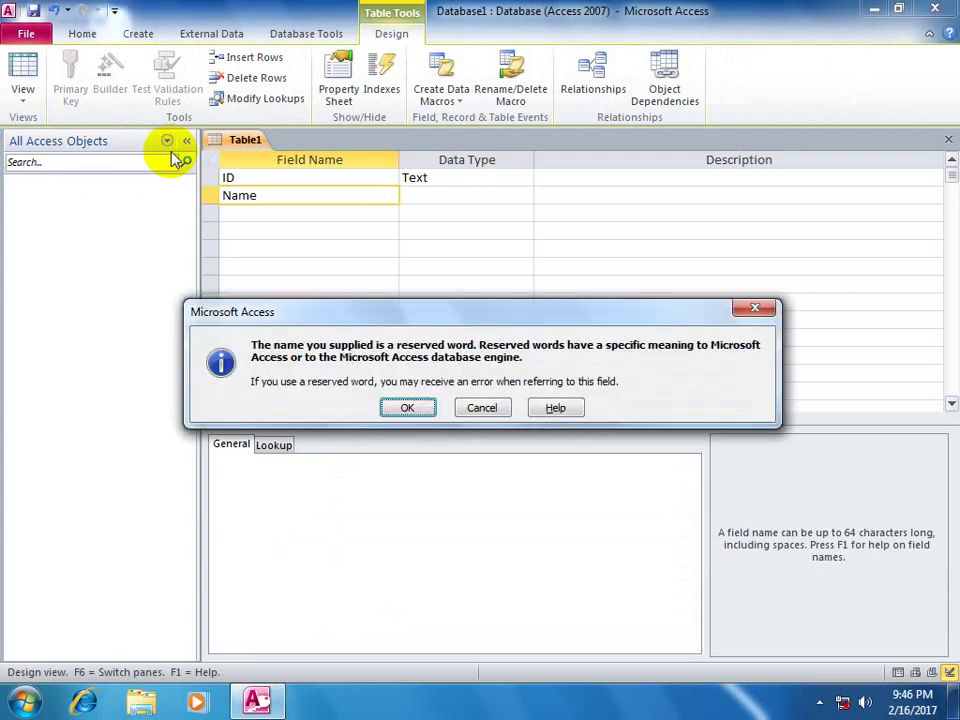
pyautogui.press('Return')
pyautogui.press('Tab')
pyautogui.press('Tab')
pyautogui.press('Tab')
pyautogui.write('Fname')
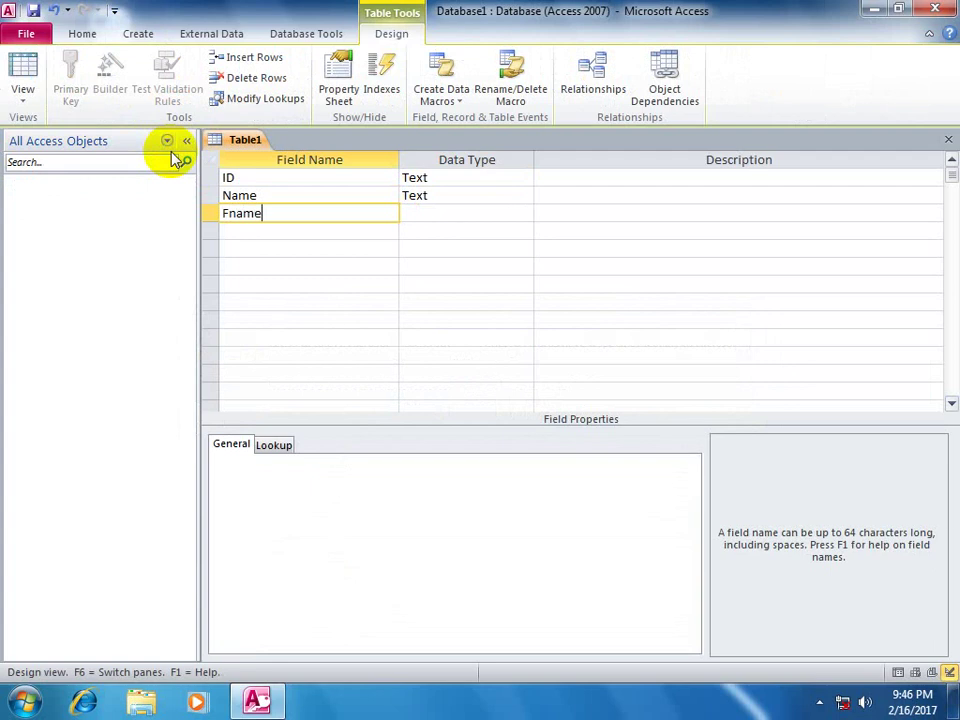
pyautogui.press('Tab')
pyautogui.press('Tab')
pyautogui.press('Tab')
# - Add Text fields Gender, Photo, Address, Reg_Date and Phone to the table
pyautogui.write('G')
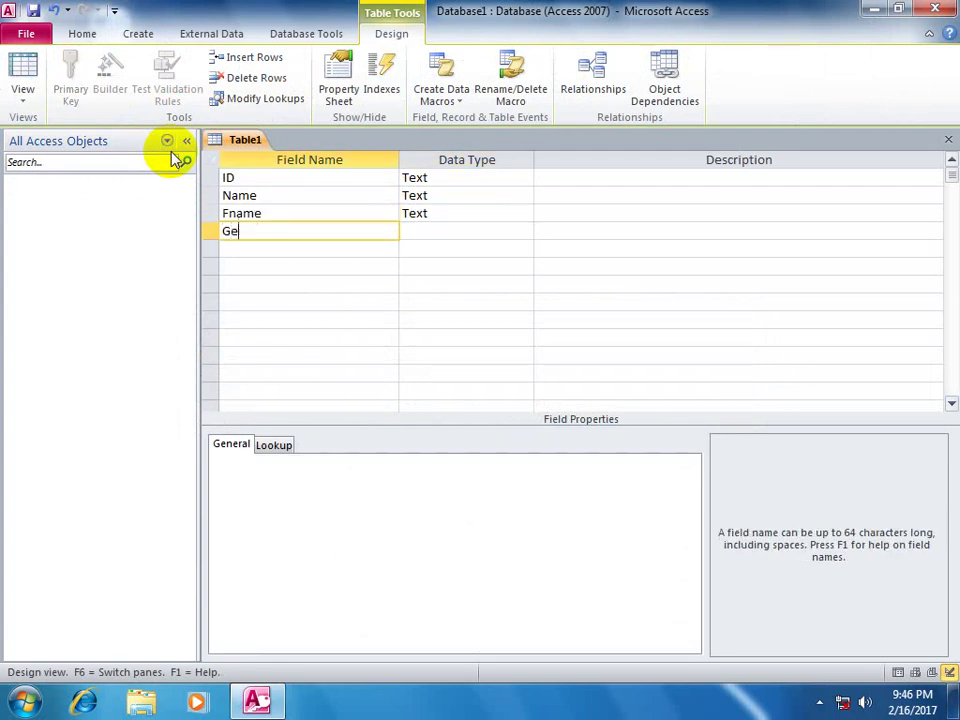
pyautogui.press('Tab')
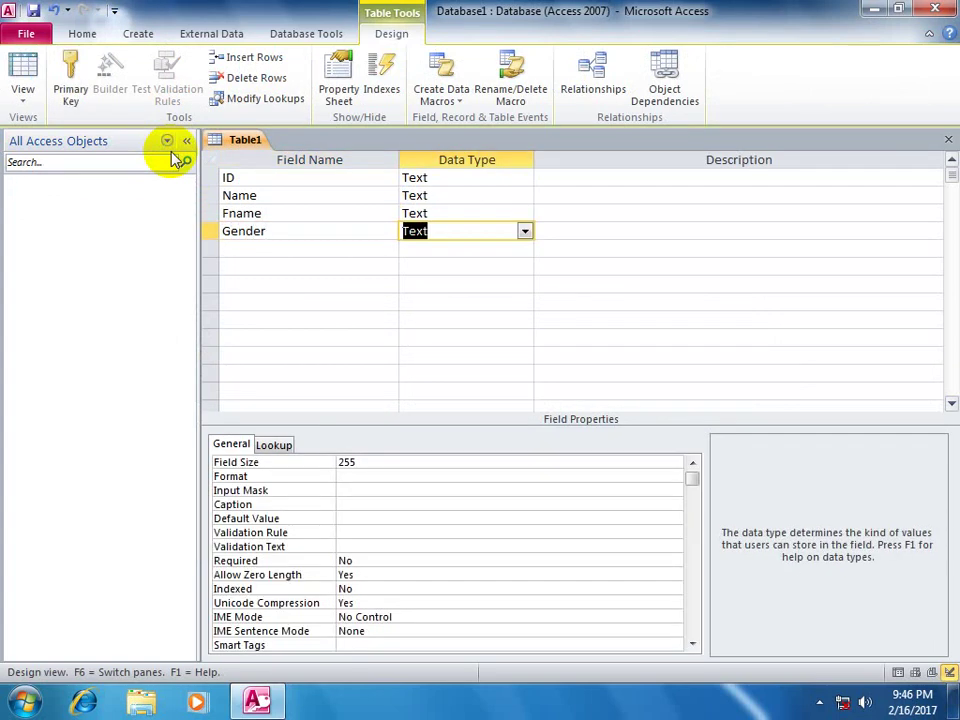
pyautogui.press('Tab')
pyautogui.press('Tab')
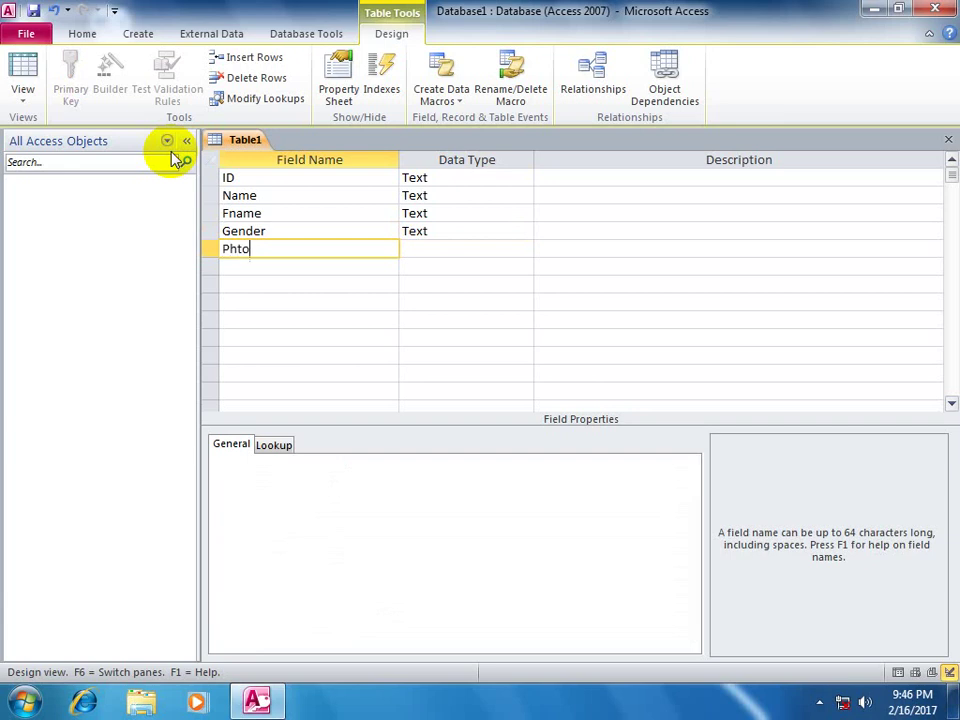
pyautogui.press('Tab')
pyautogui.press('Tab')
pyautogui.press('Tab')
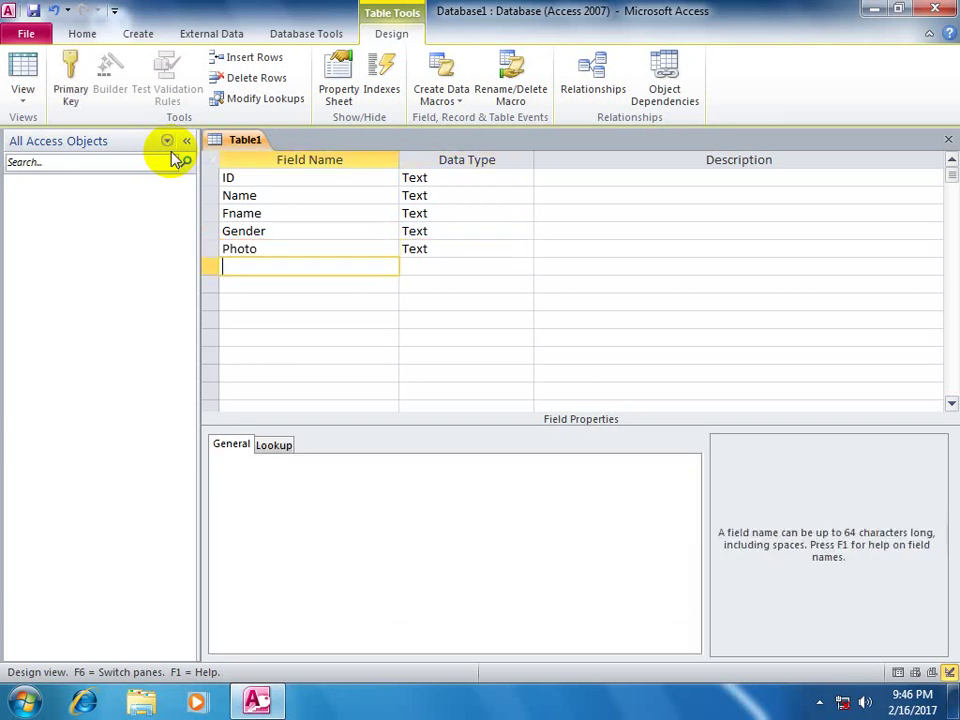
pyautogui.write('Address')
pyautogui.press('Tab')
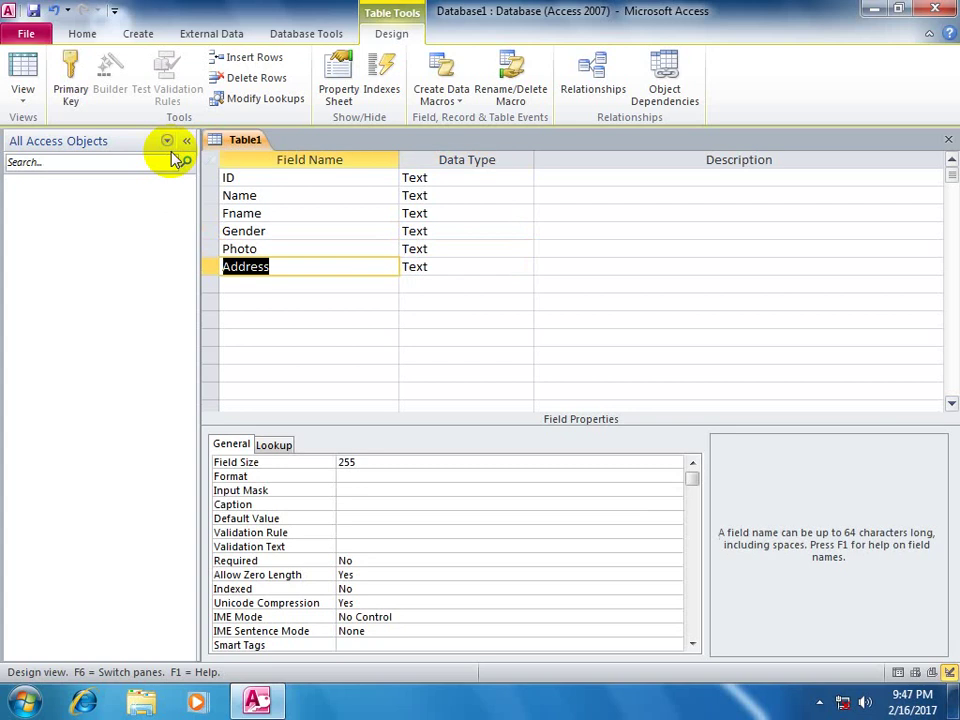
pyautogui.press('Tab')
pyautogui.press('Tab')
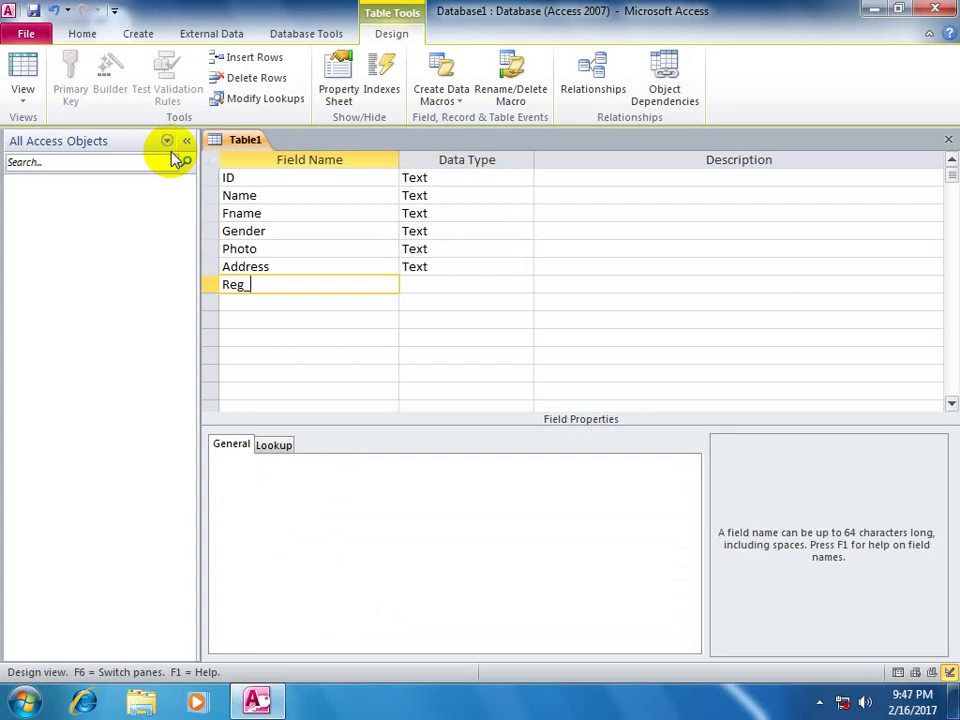
pyautogui.write('Reg_Date')
pyautogui.press('Tab')
pyautogui.press('Tab')
pyautogui.press('Tab')
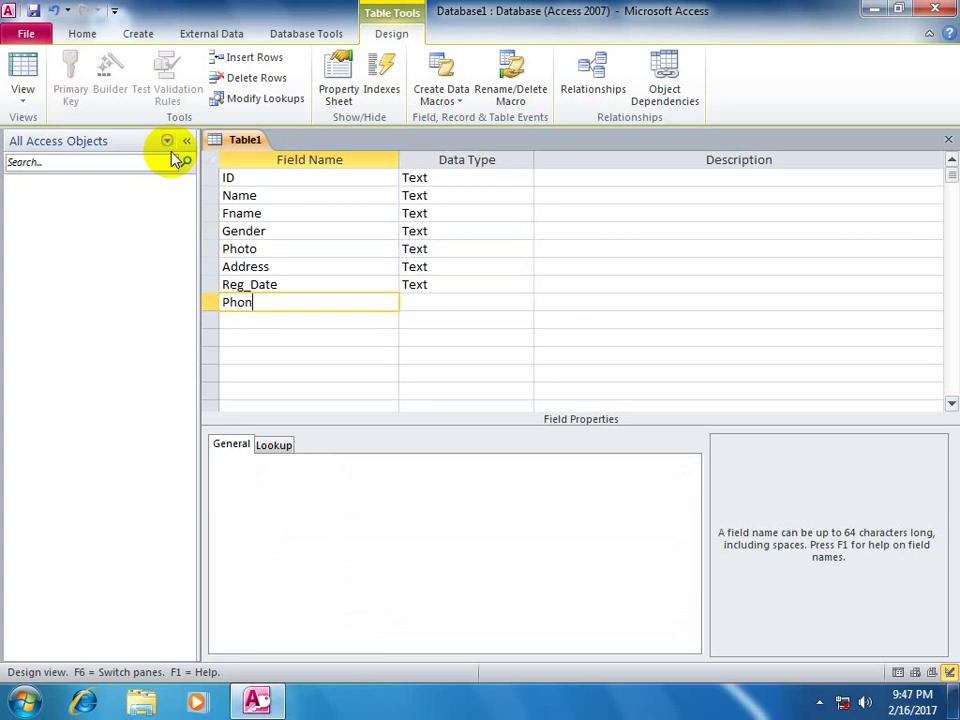
pyautogui.press('Tab')
pyautogui.press('Up')
pyautogui.press('Up')
pyautogui.press('Up')
pyautogui.press('Up')
pyautogui.press('Up')
pyautogui.press('Up')
pyautogui.press('Up')
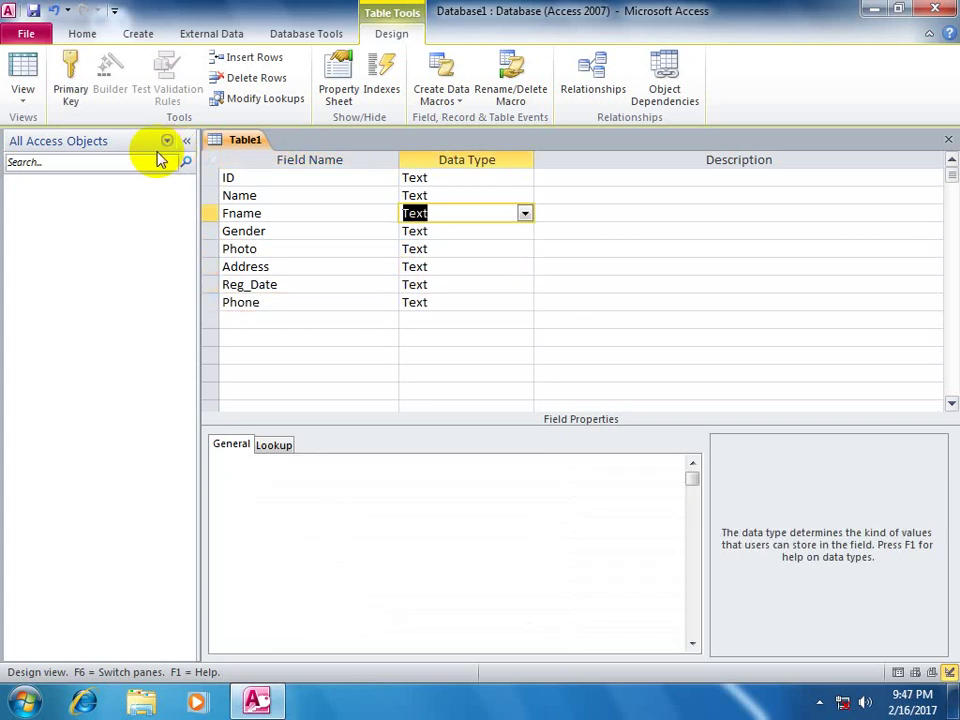
# - Make ID AutoNumber and give Gender a lookup list of Male and Female
pyautogui.write('a')
pyautogui.press('Down')
pyautogui.press('Down')
pyautogui.press('Down')
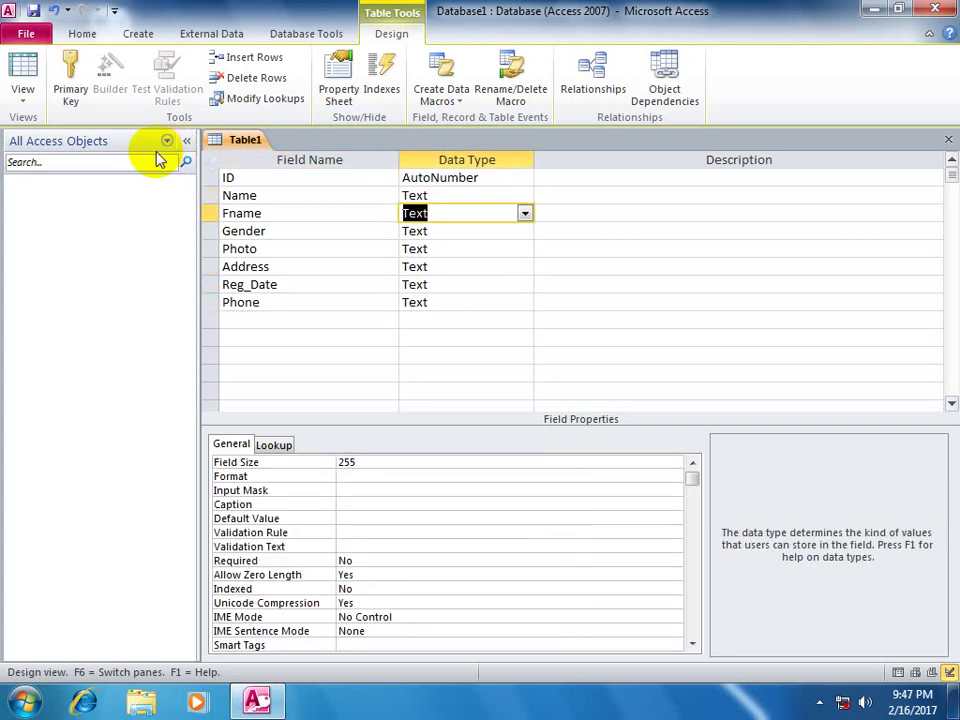
pyautogui.write('lookup Wizard...')
pyautogui.press('Return')
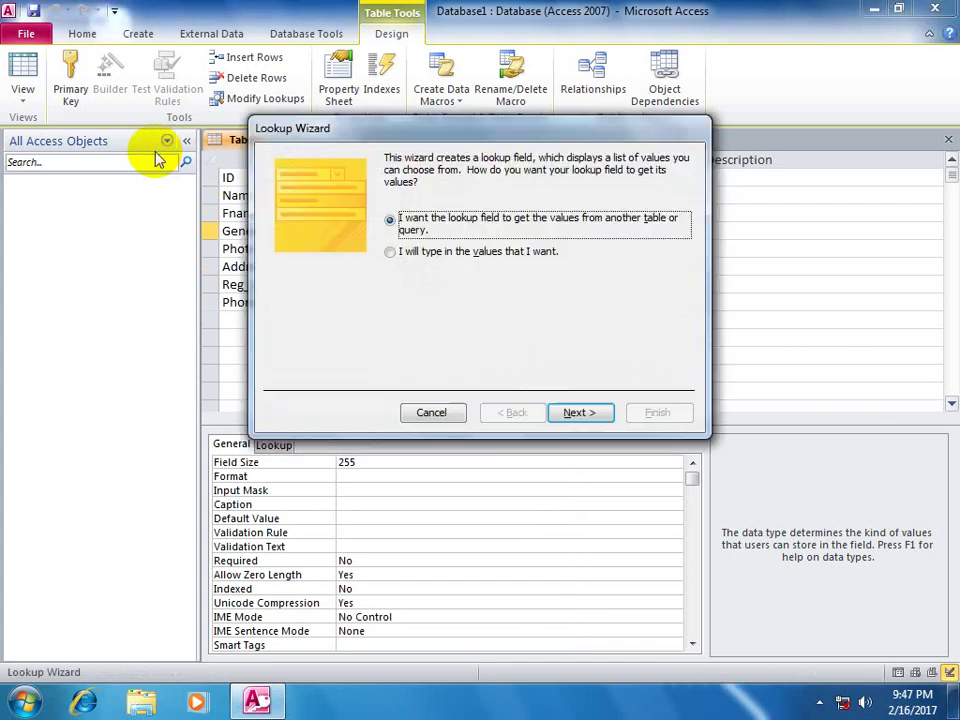
pyautogui.press('Down')
pyautogui.press('Return')
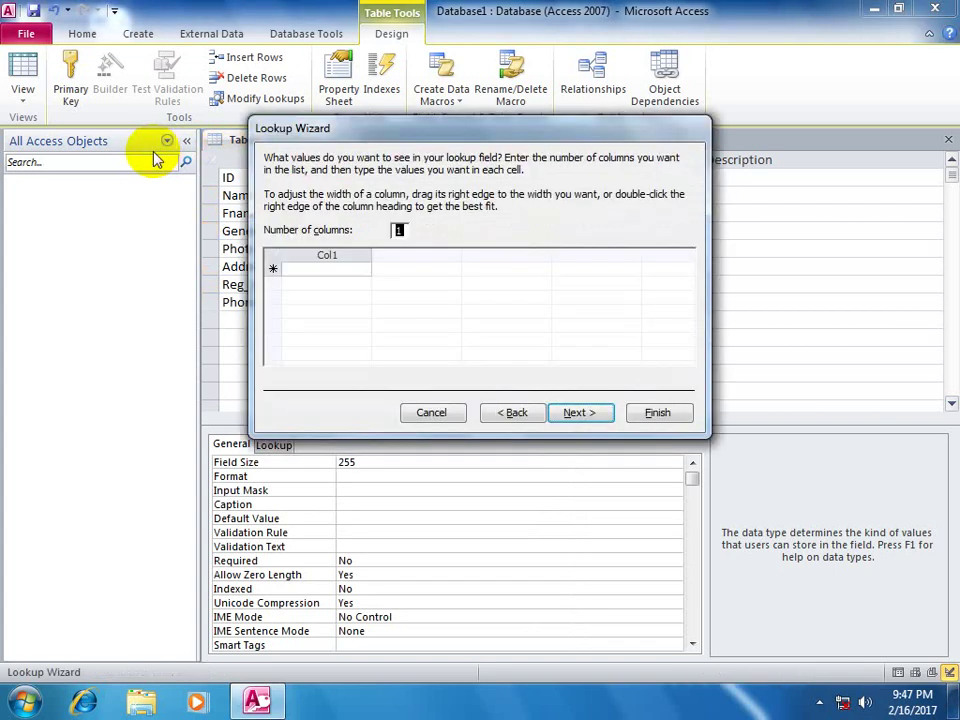
pyautogui.press('Tab')
pyautogui.write('M')
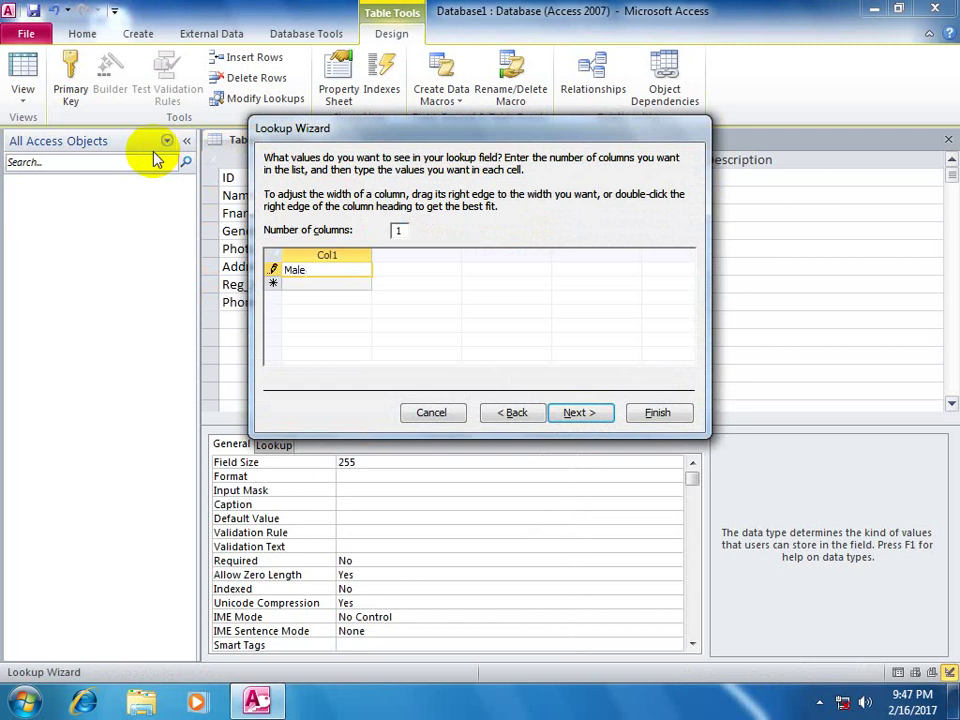
pyautogui.press('Down')
pyautogui.write('Female')
pyautogui.hotkey('alt', 'n')
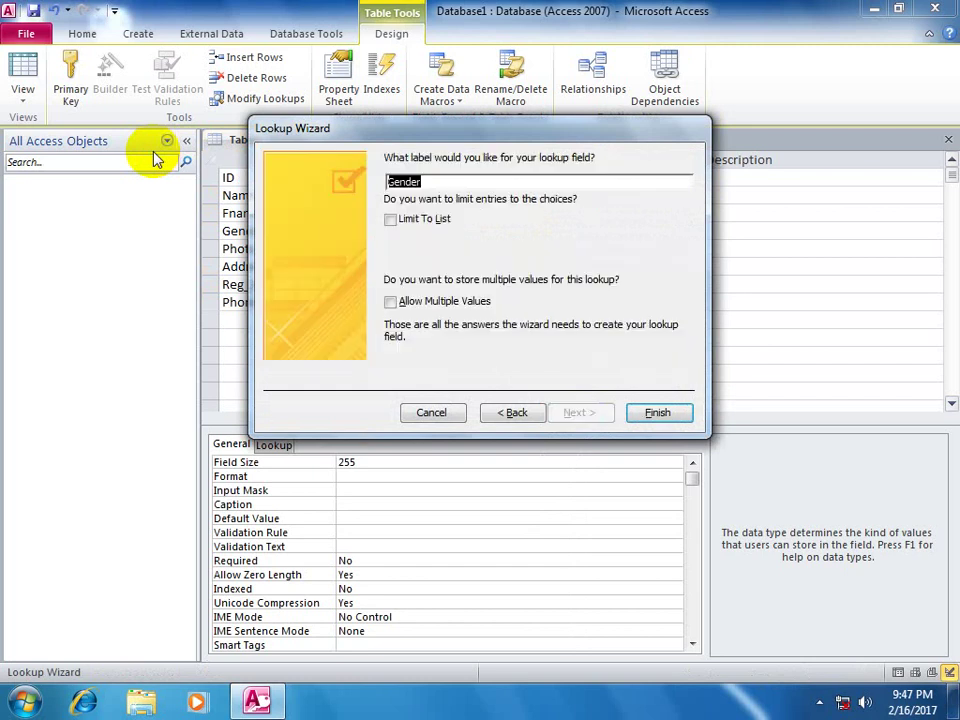
pyautogui.press('Return')
# - Set Photo to OLE Object, Address to Memo and Reg_Date to Date/Time
pyautogui.press('Down')
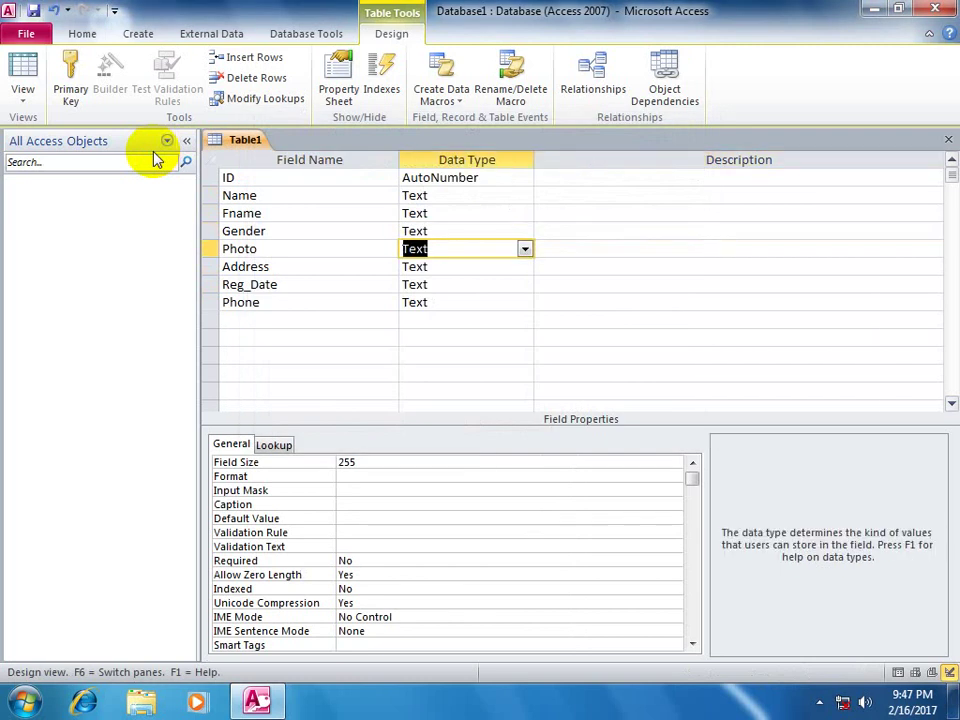
pyautogui.write('oLE Objec')
pyautogui.press('Down')
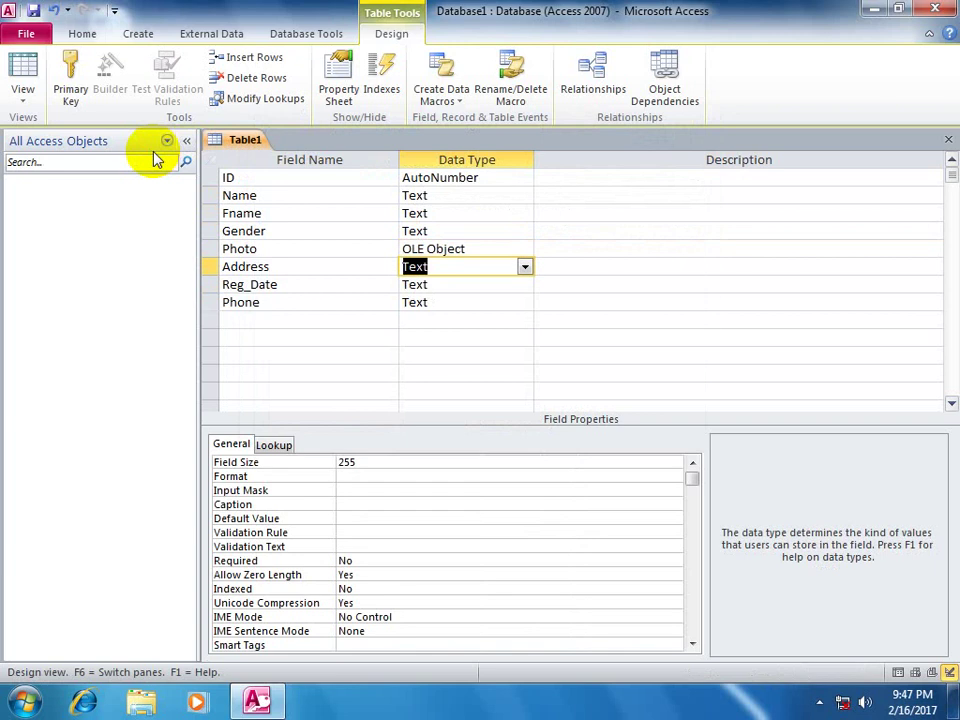
pyautogui.write('memo')
pyautogui.press('Down')
pyautogui.write('d')
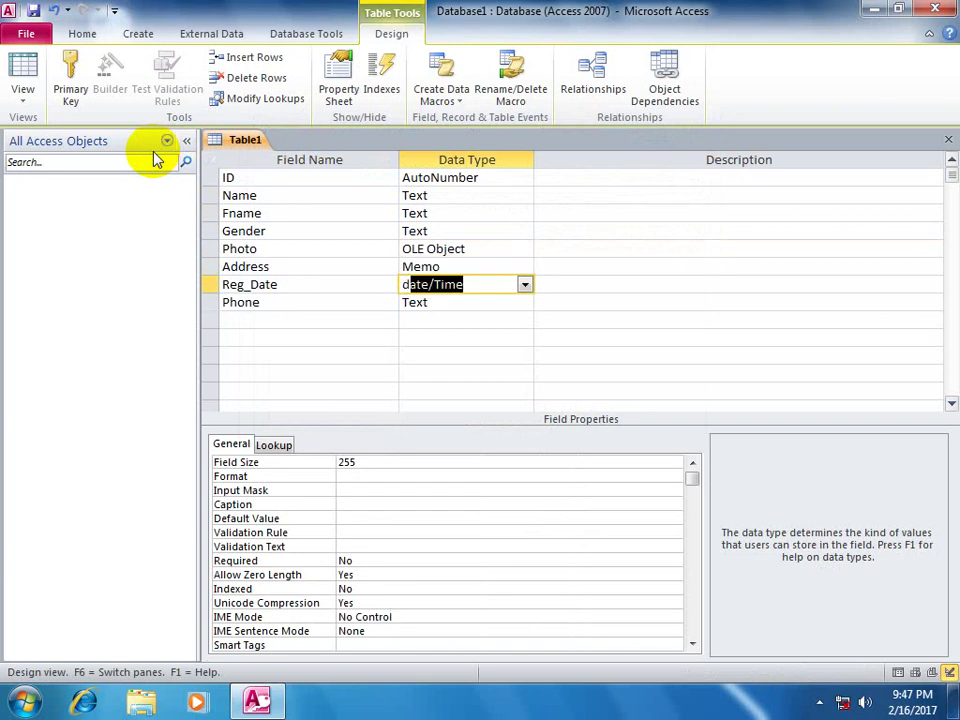
pyautogui.press('Down')
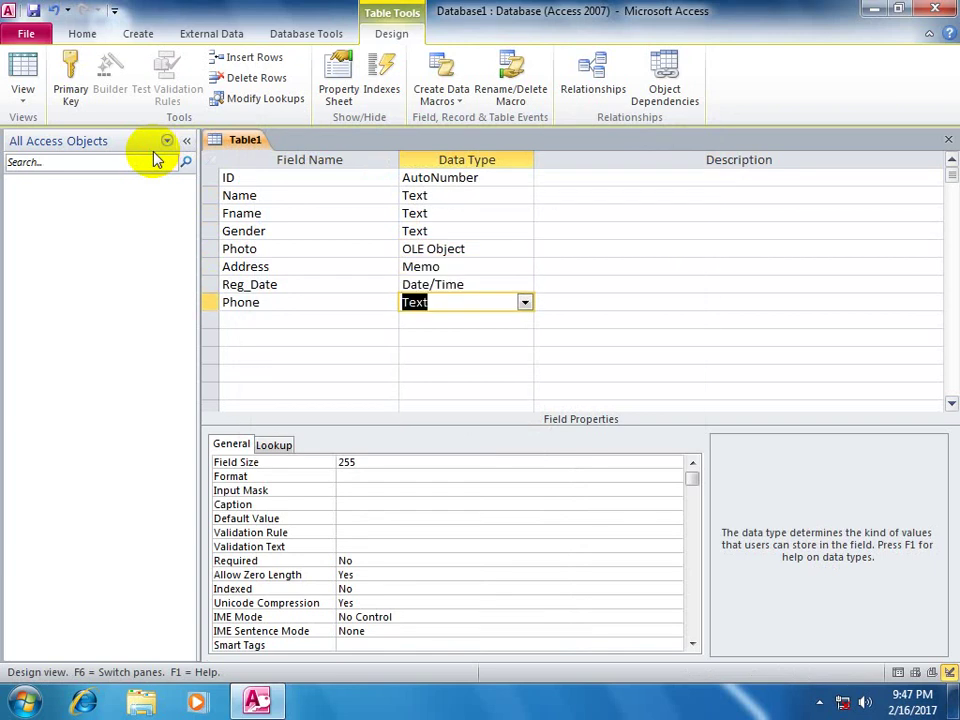
# - Save the table as 'Registration form' without a primary key
pyautogui.hotkey('ctrl', 'w')
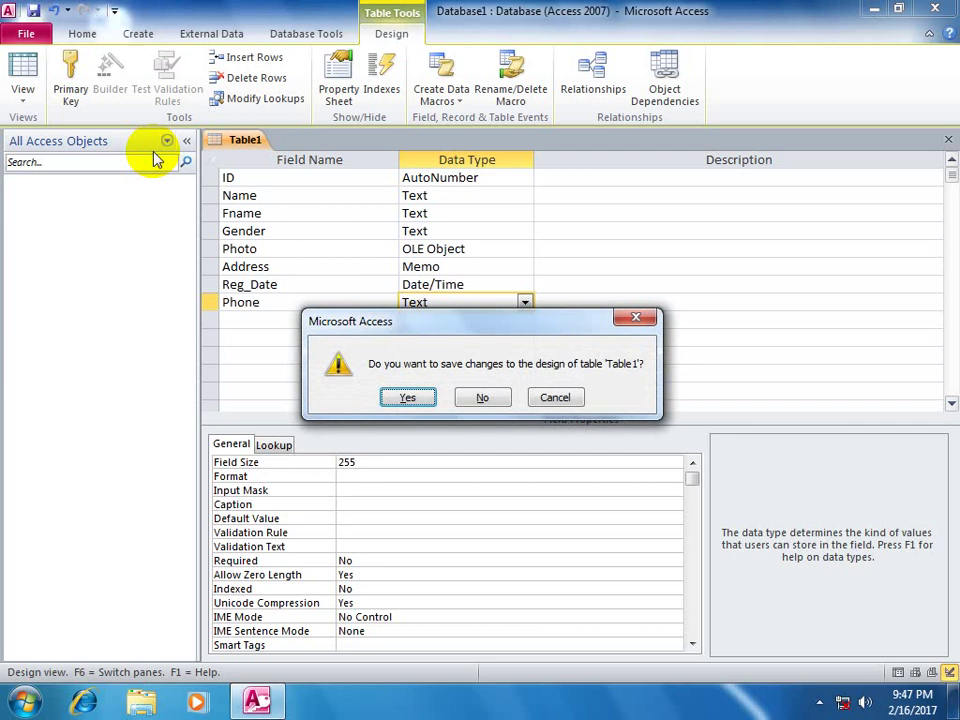
pyautogui.press('Return')
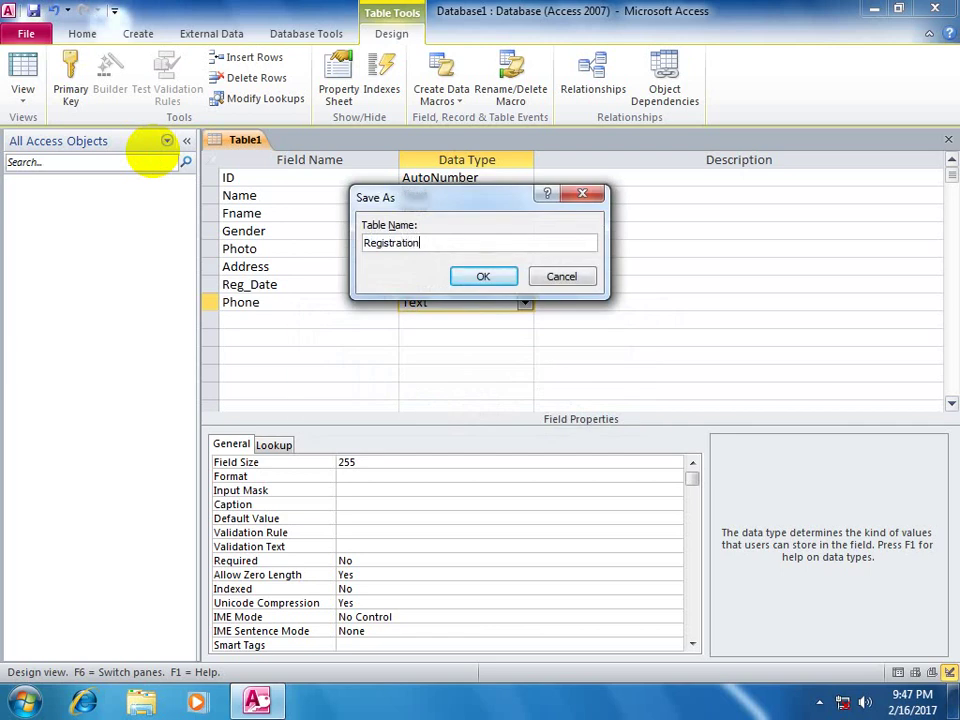
pyautogui.write('Registration form')
pyautogui.press('Return')
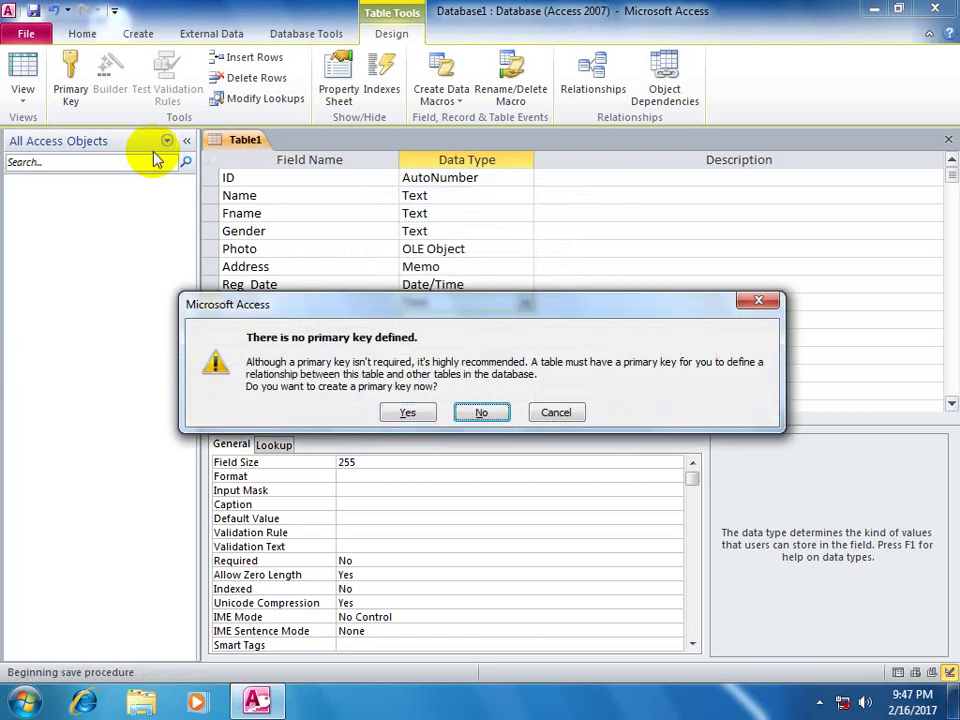
pyautogui.press('Return')
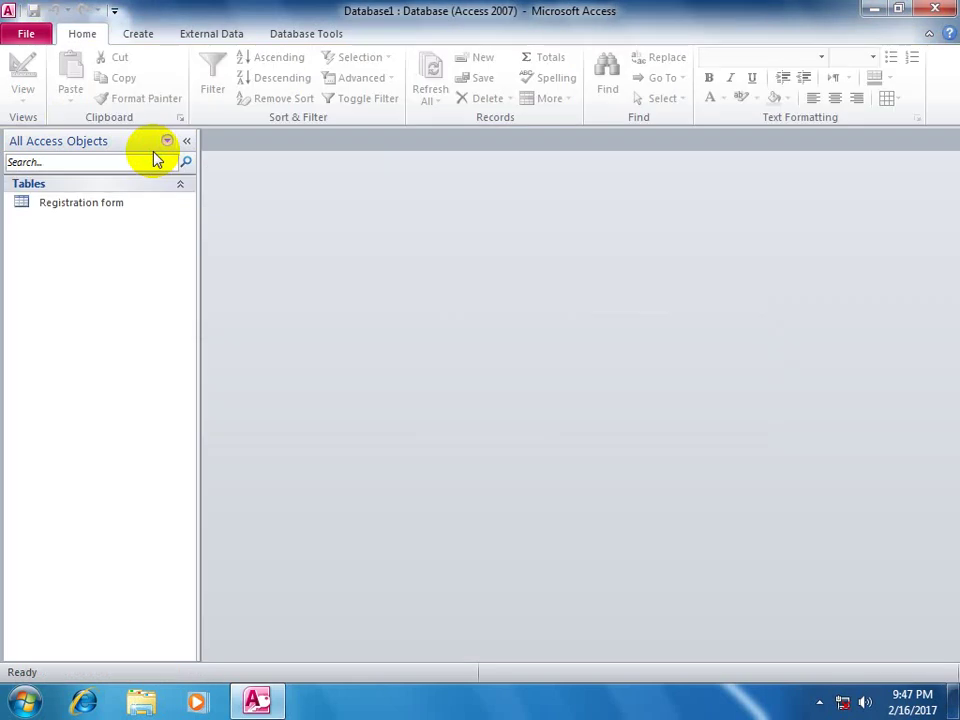
# - Open the Registration form table and enter a student name in three records
pyautogui.doubleClick(60, 202)
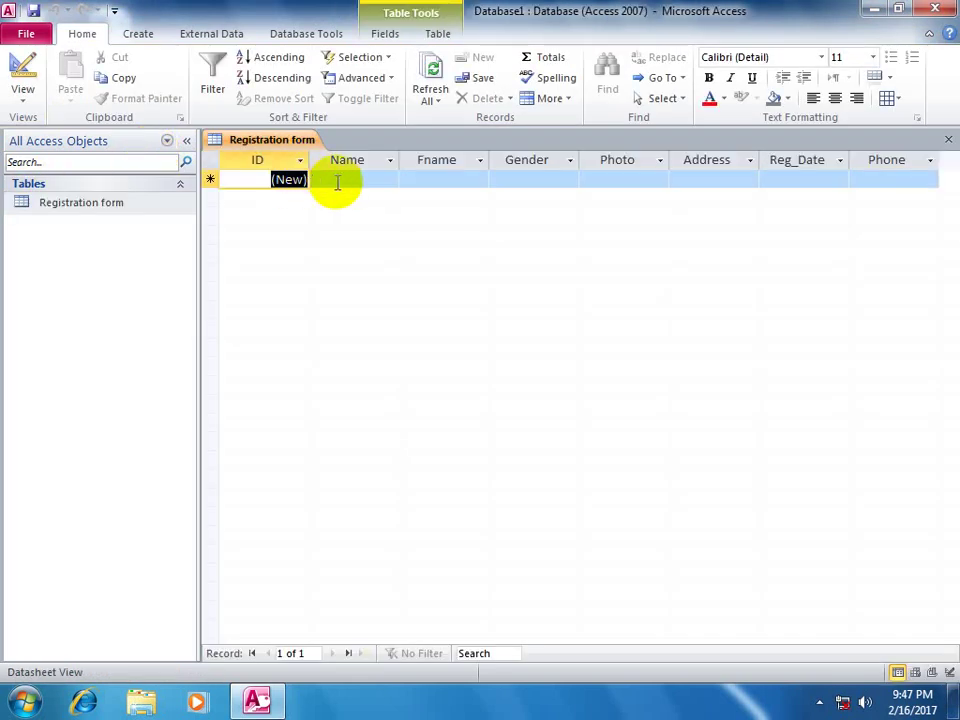
pyautogui.click(337, 182)
pyautogui.write('asd')
pyautogui.press('Down')
pyautogui.write('a')
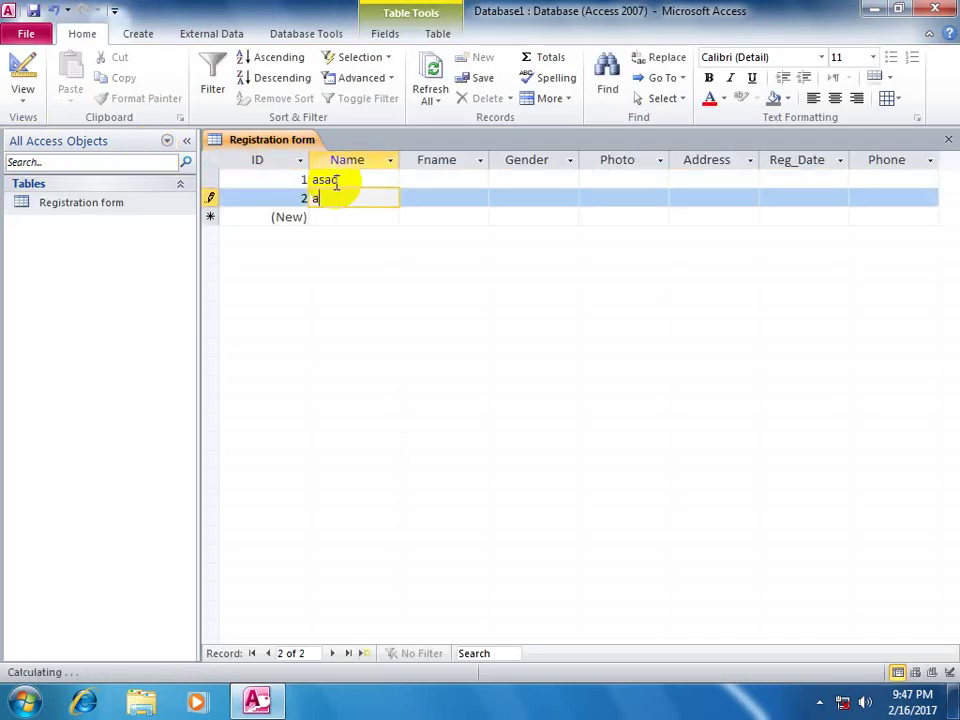
pyautogui.write('tiof')
pyautogui.press('BackSpace')
pyautogui.press('Down')
pyautogui.write('wal')
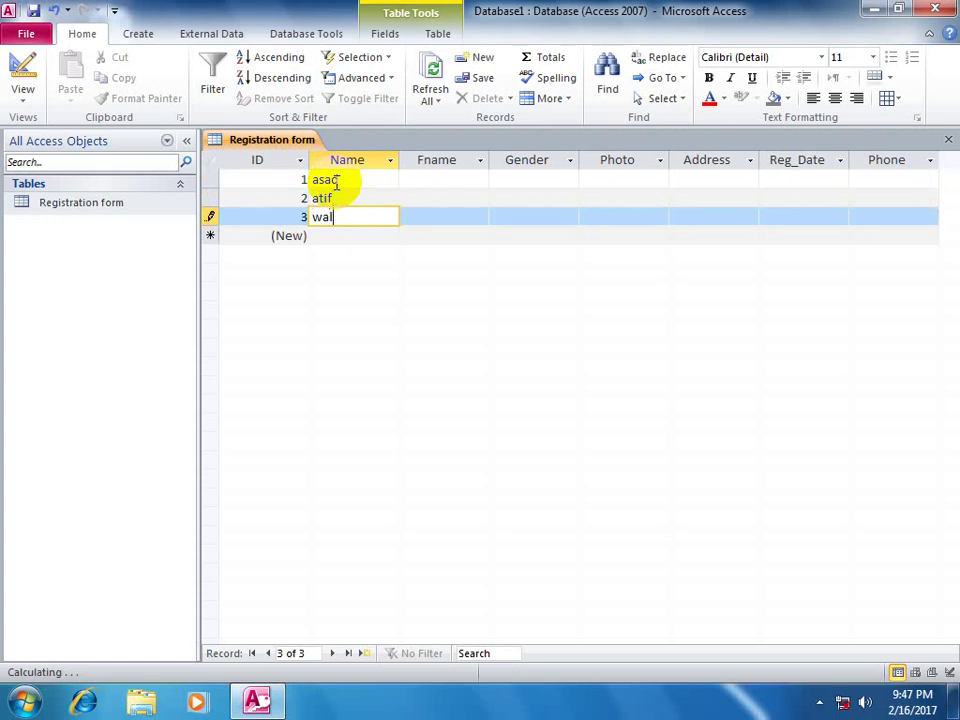
pyautogui.press('Up')
pyautogui.press('Up')
# - Fill in the father's name (Fname) for each of the three records
pyautogui.press('Tab')
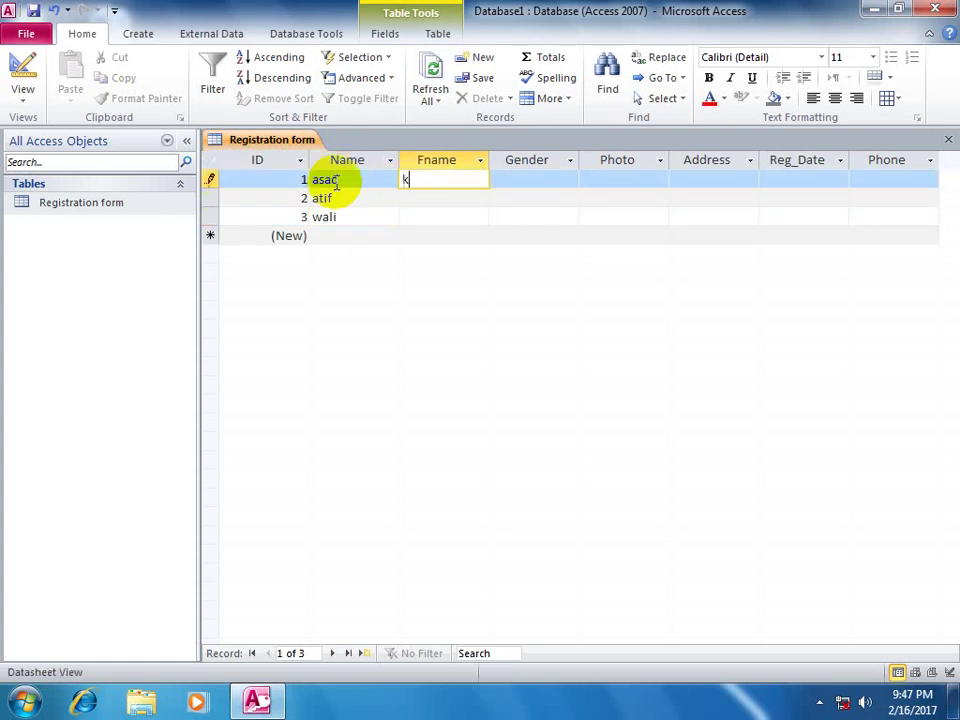
pyautogui.press('Down')
pyautogui.write('fa')
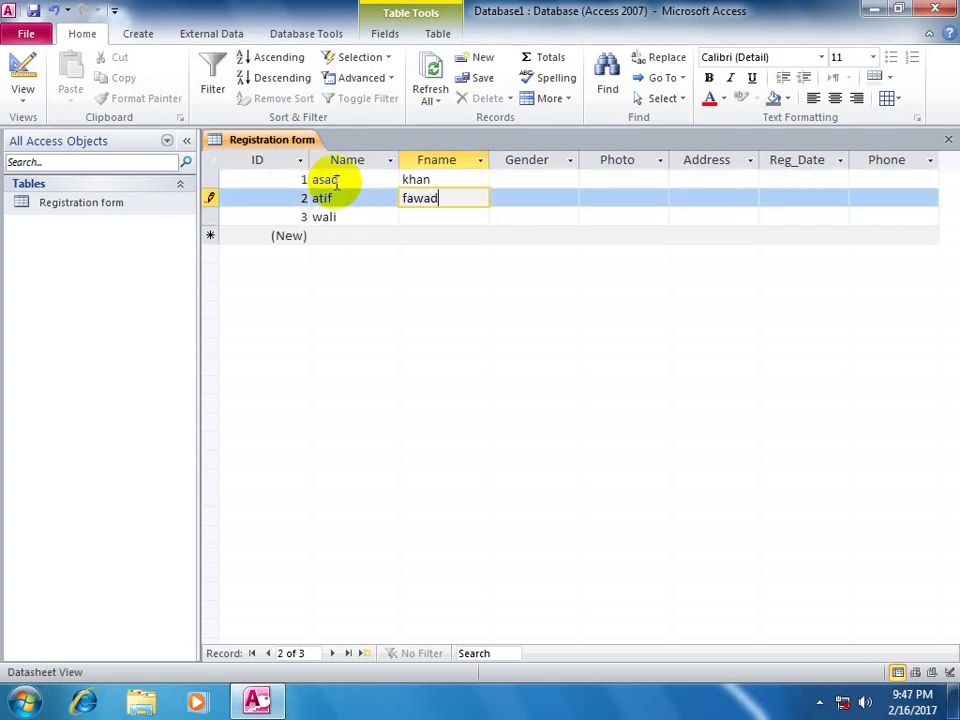
pyautogui.press('Down')
pyautogui.write('fa')
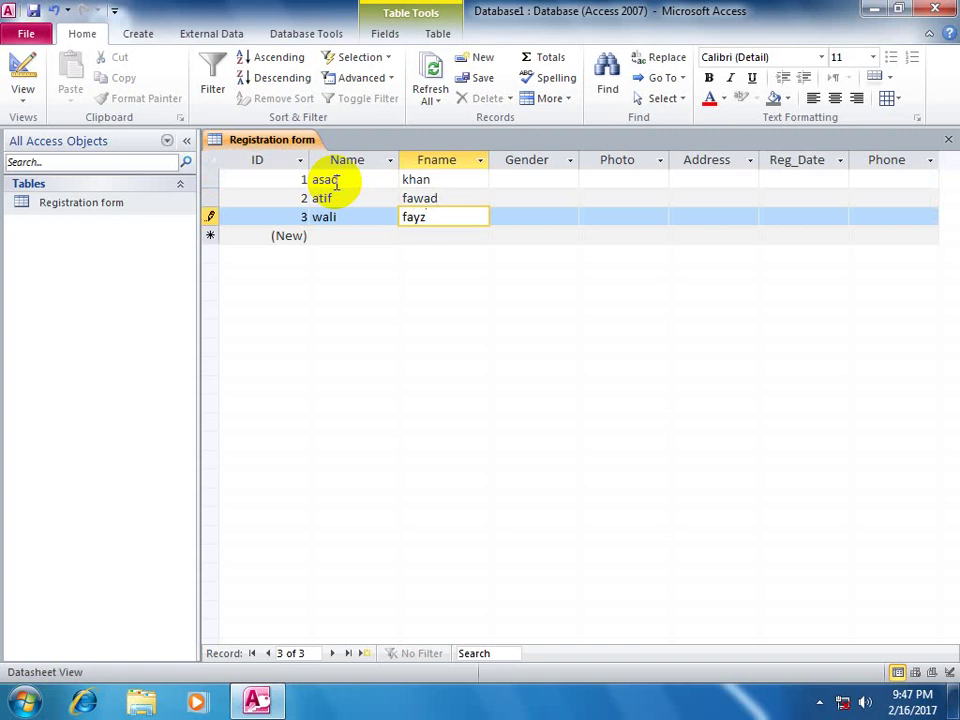
pyautogui.press('Up')
pyautogui.press('Up')
# - Set Gender to Male for all three records
pyautogui.press('Tab')
pyautogui.write('m')
pyautogui.press('Down')
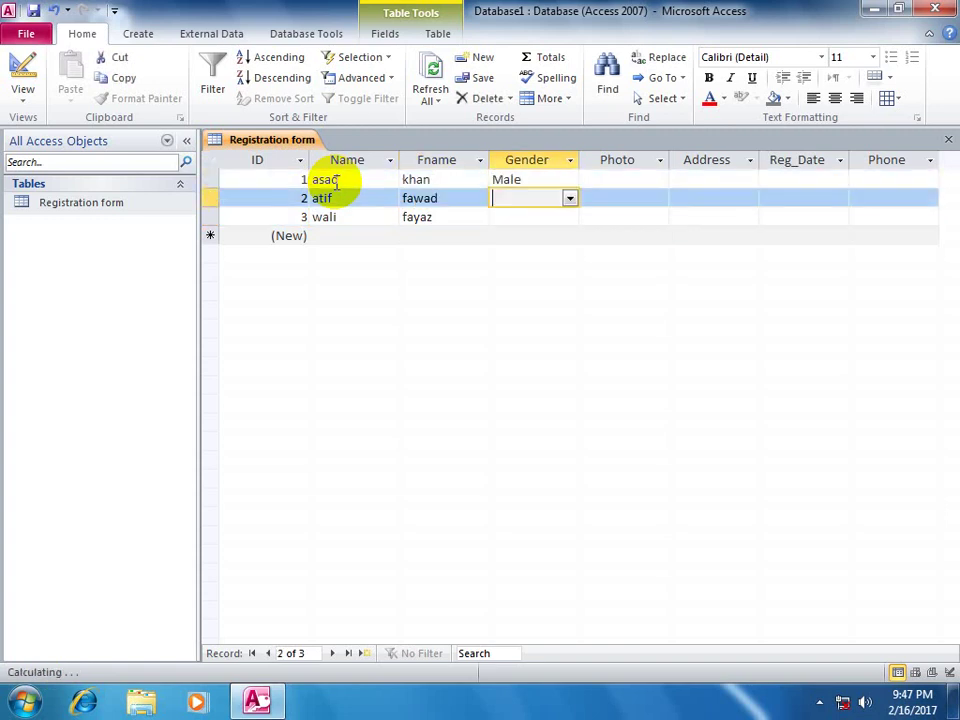
pyautogui.write('m')
pyautogui.press('Down')
pyautogui.write('m')
pyautogui.press('Up')
pyautogui.press('Up')
pyautogui.press('Tab')
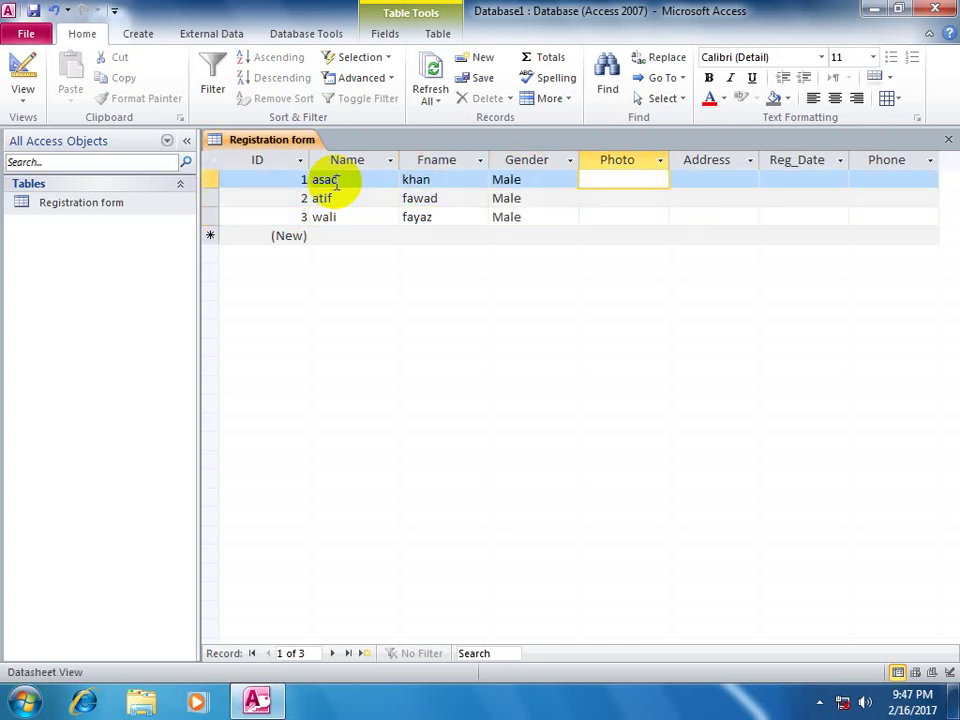
# - Embed a Sample Pictures image as a Bitmap Image in the first record's Photo
pyautogui.rightClick(604, 179)
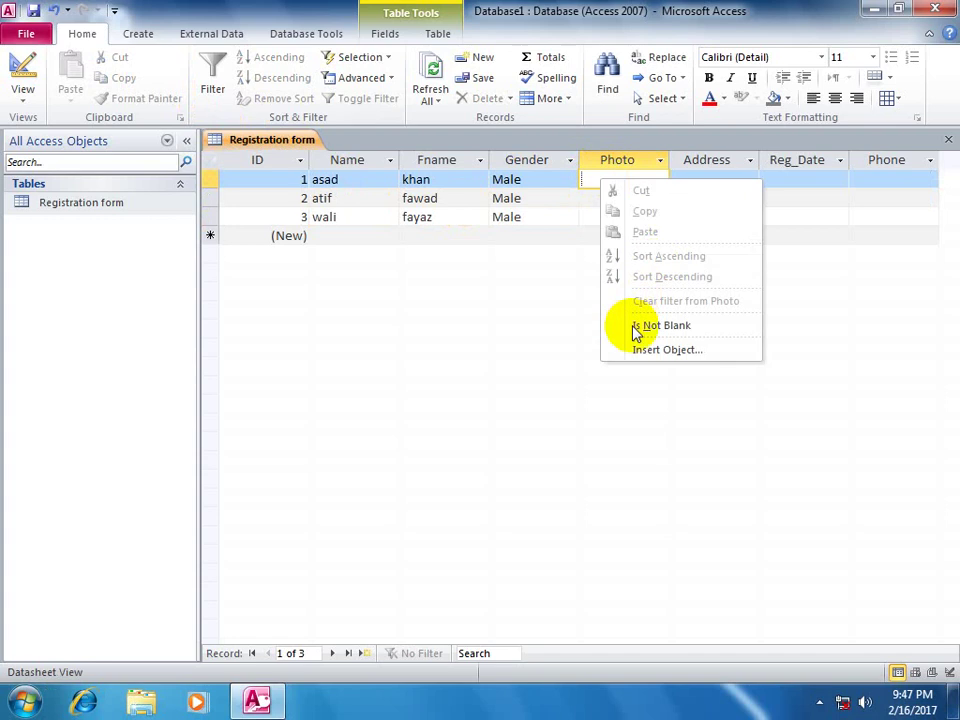
pyautogui.click(618, 349)
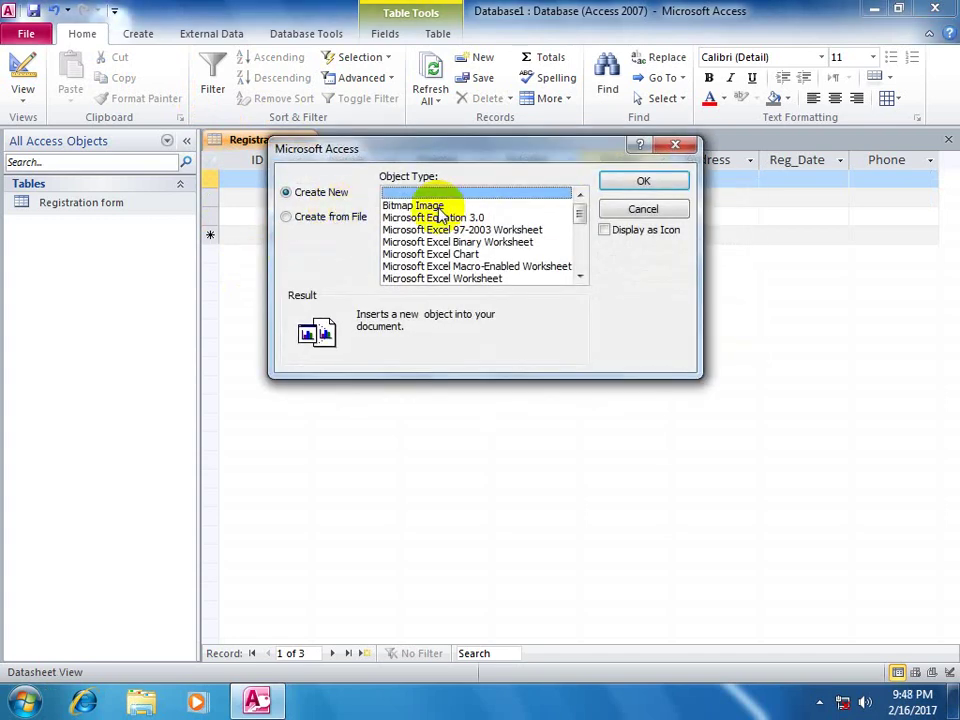
pyautogui.click(430, 207)
pyautogui.click(612, 180)
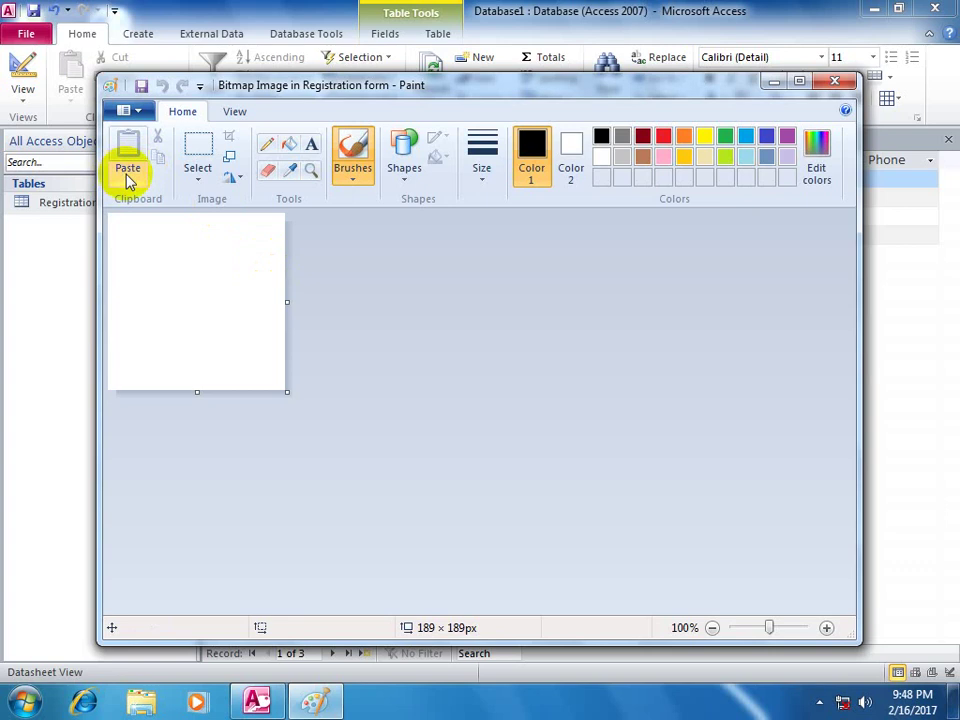
pyautogui.click(128, 180)
pyautogui.click(158, 222)
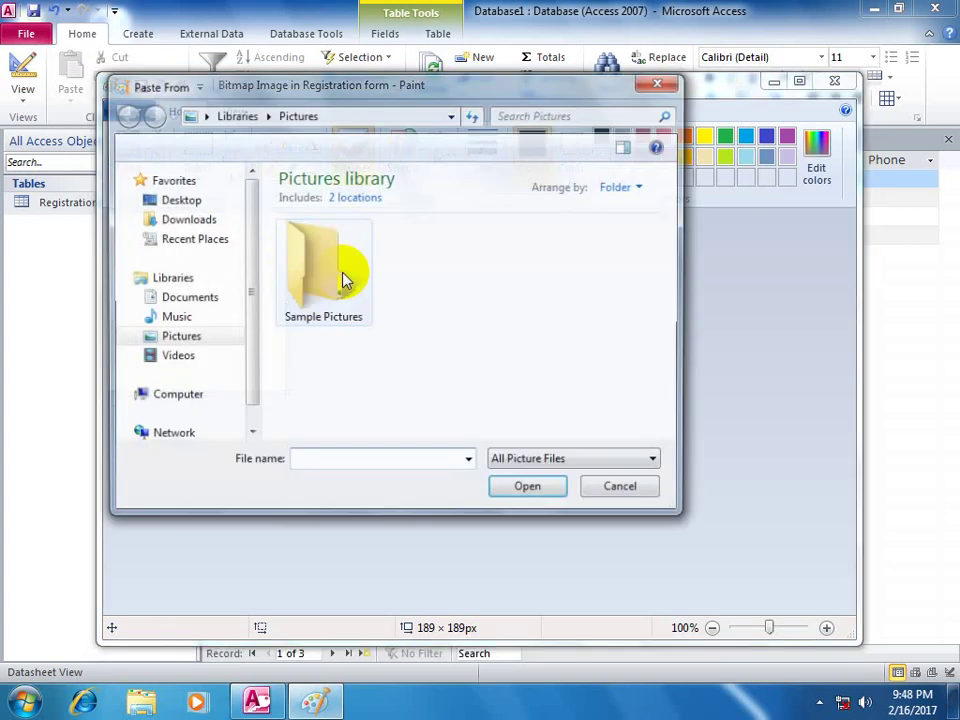
pyautogui.doubleClick(347, 287)
pyautogui.doubleClick(470, 352)
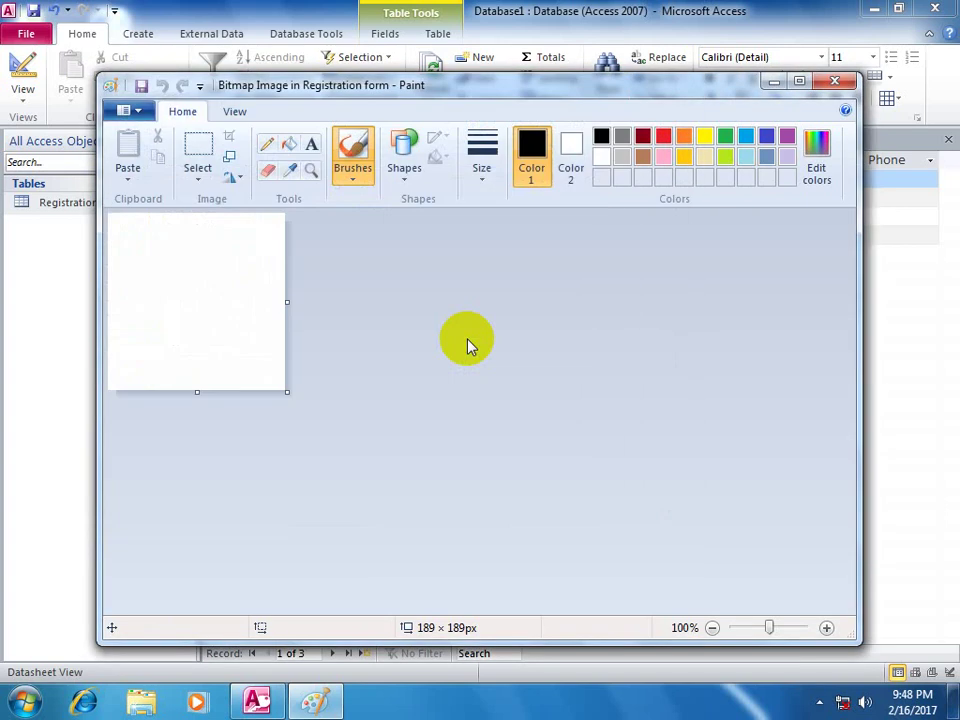
pyautogui.click(834, 80)
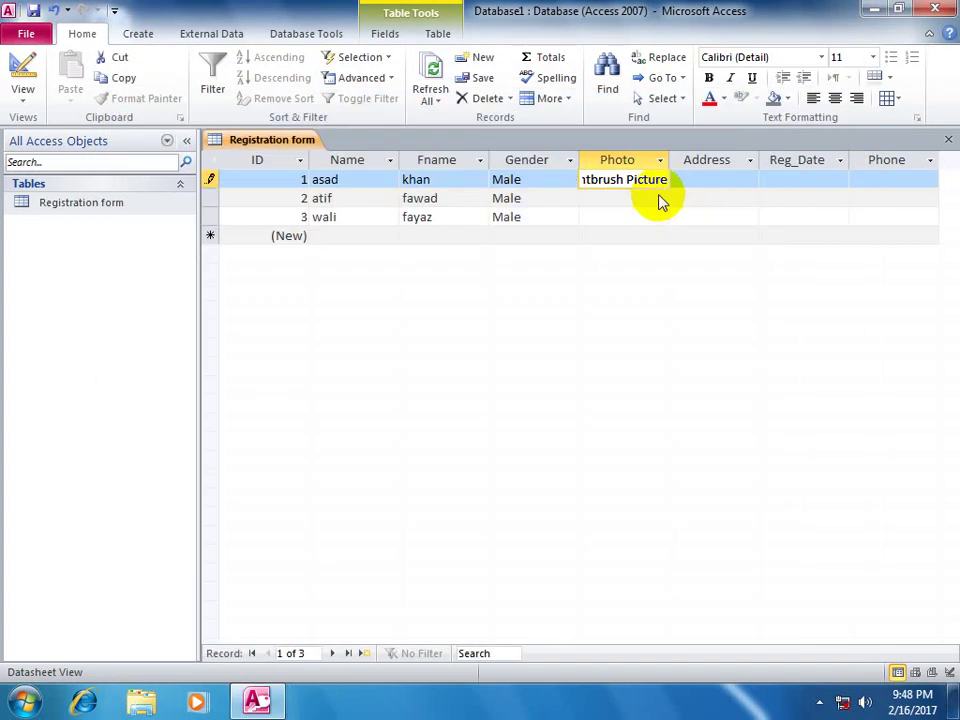
# - Embed the Penguins picture as a Bitmap Image in the second record's Photo
pyautogui.click(632, 203)
pyautogui.rightClick(632, 201)
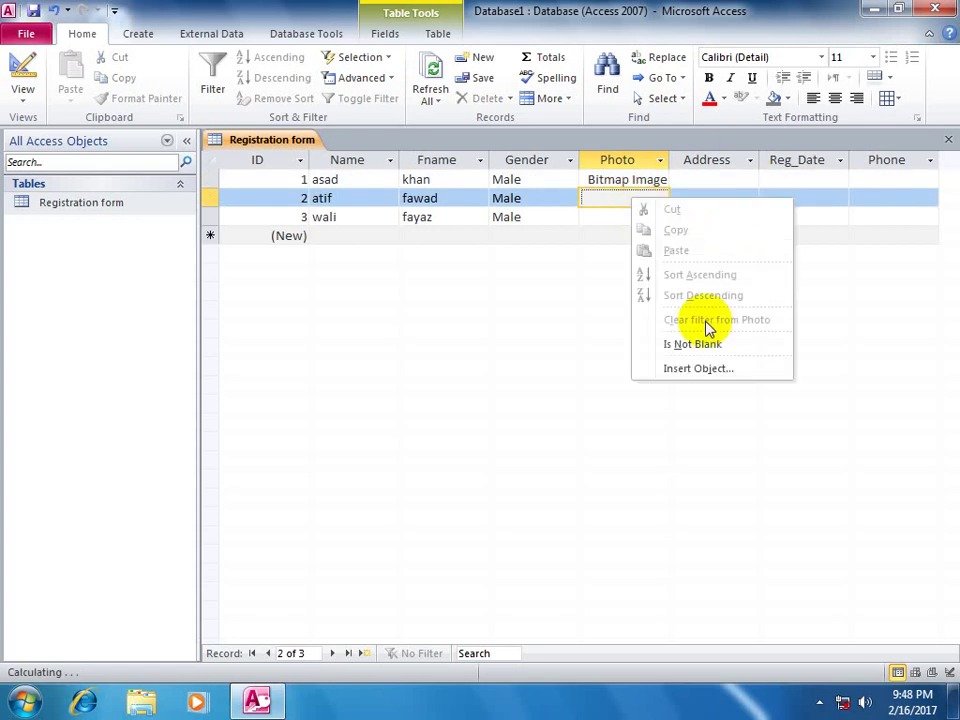
pyautogui.click(690, 370)
pyautogui.click(413, 204)
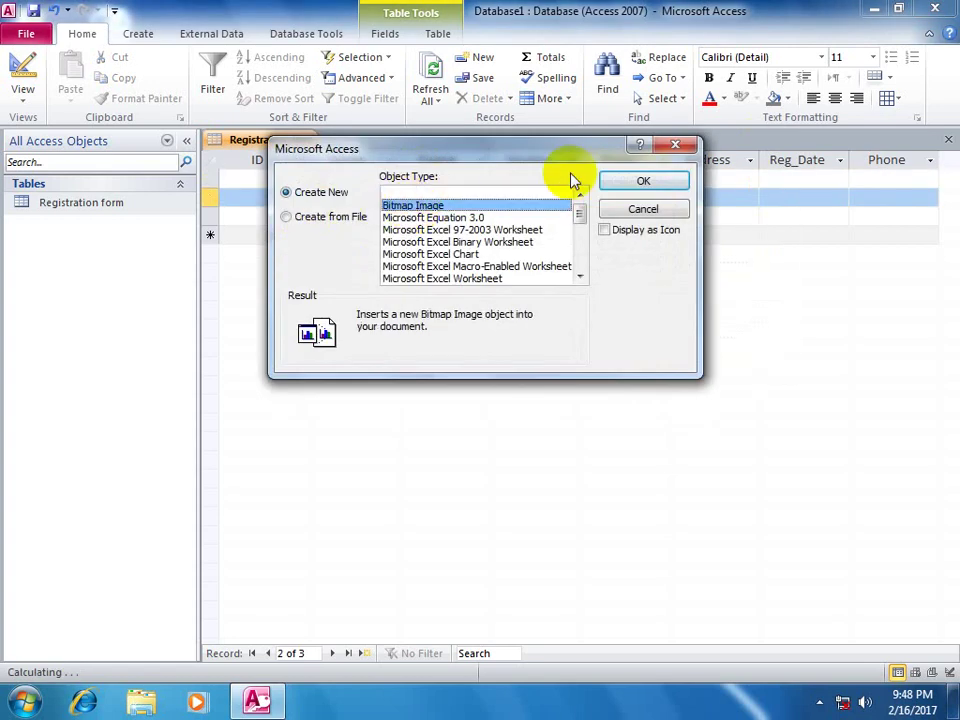
pyautogui.click(638, 180)
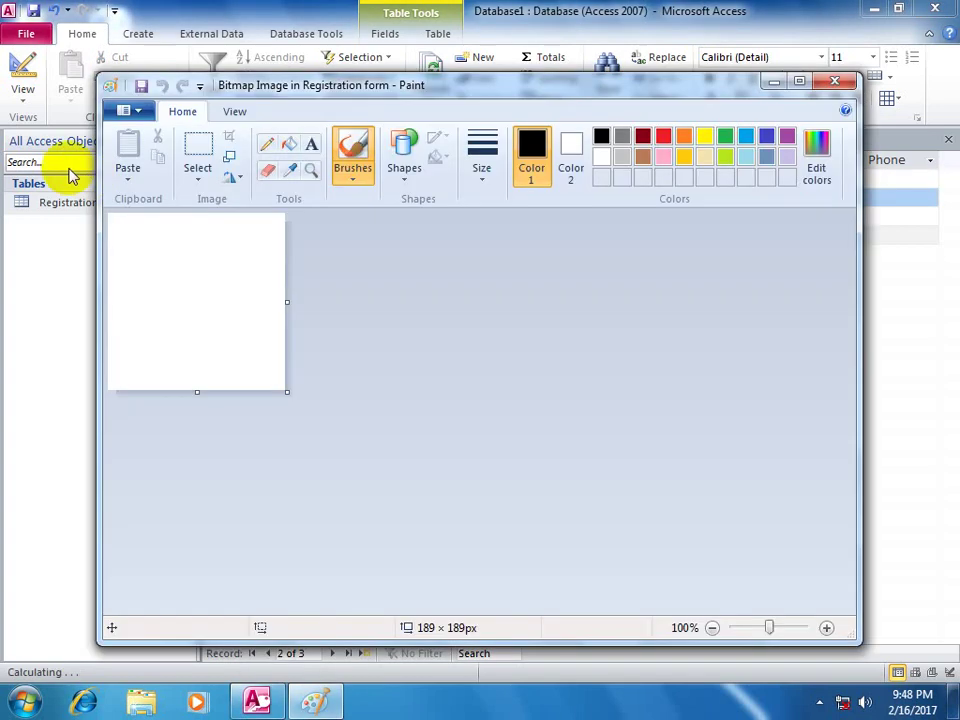
pyautogui.click(129, 178)
pyautogui.click(150, 221)
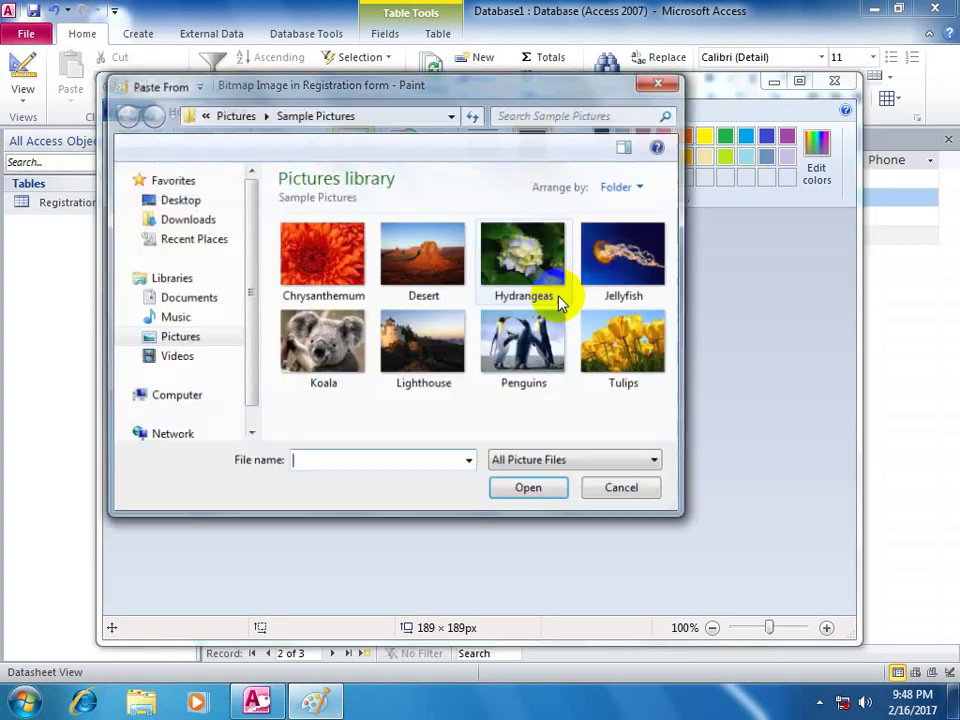
pyautogui.doubleClick(518, 340)
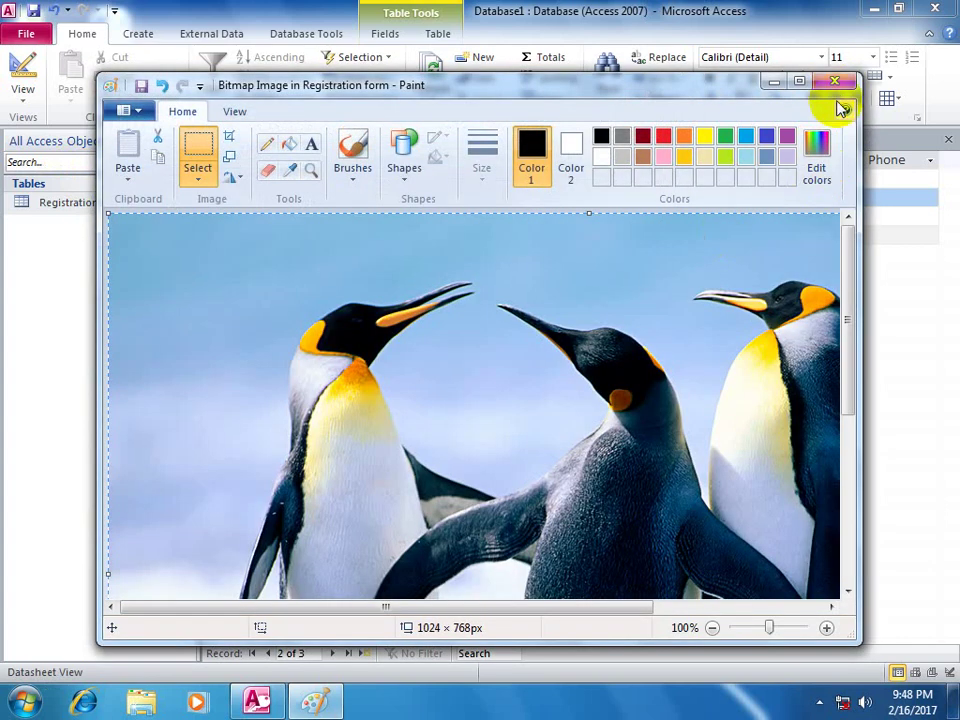
pyautogui.click(838, 84)
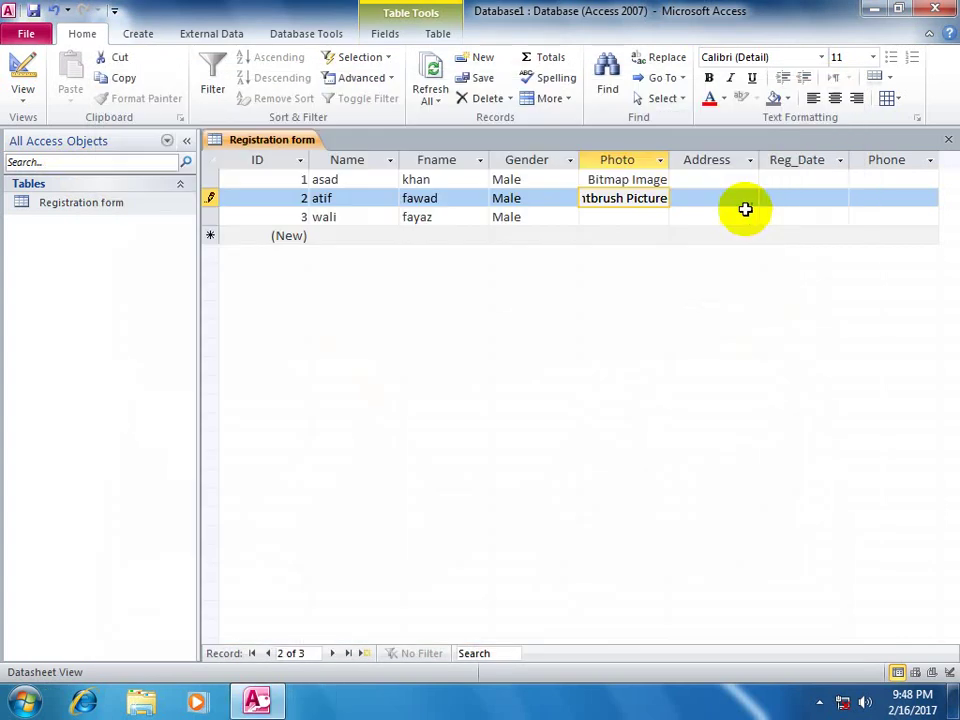
# - Embed the Koala picture as a Bitmap Image in the third record's Photo
pyautogui.click(613, 223)
pyautogui.rightClick(614, 218)
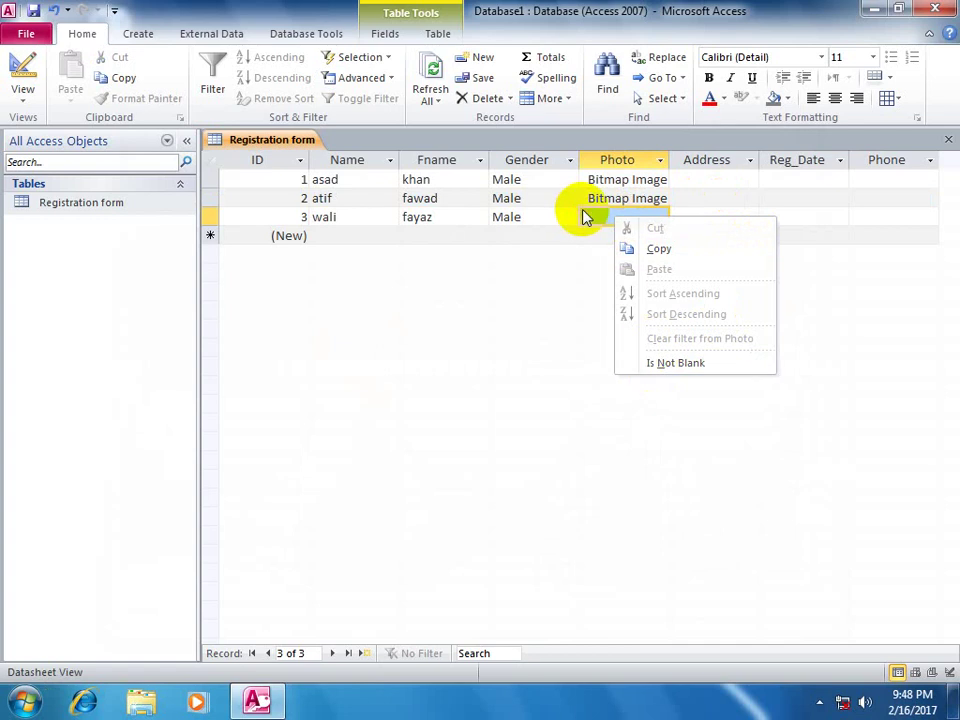
pyautogui.click(591, 222)
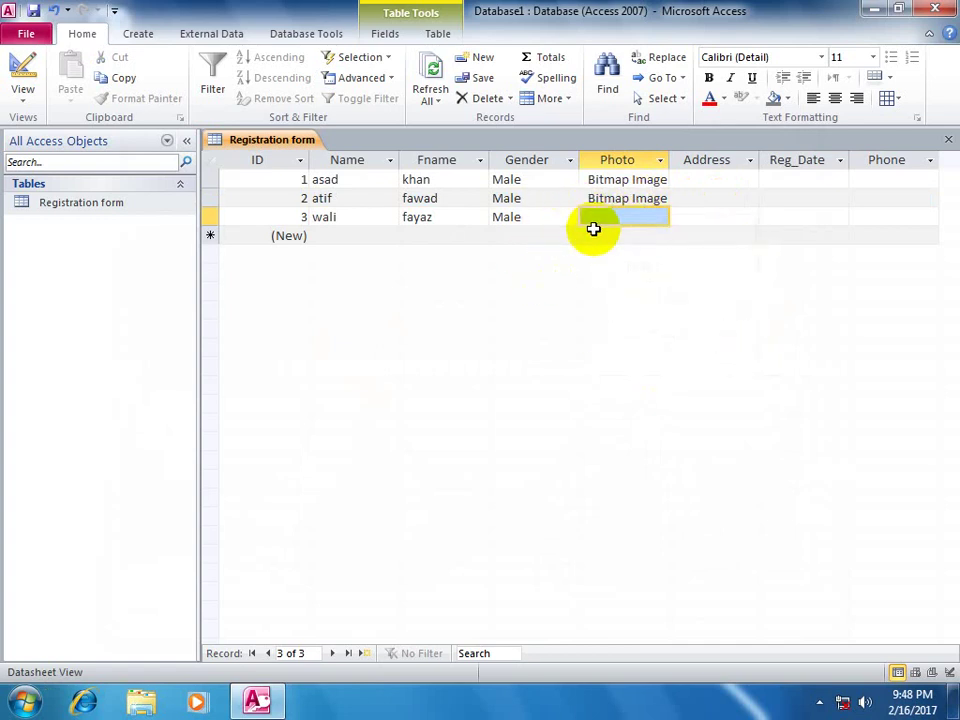
pyautogui.click(593, 229)
pyautogui.click(598, 219)
pyautogui.rightClick(598, 220)
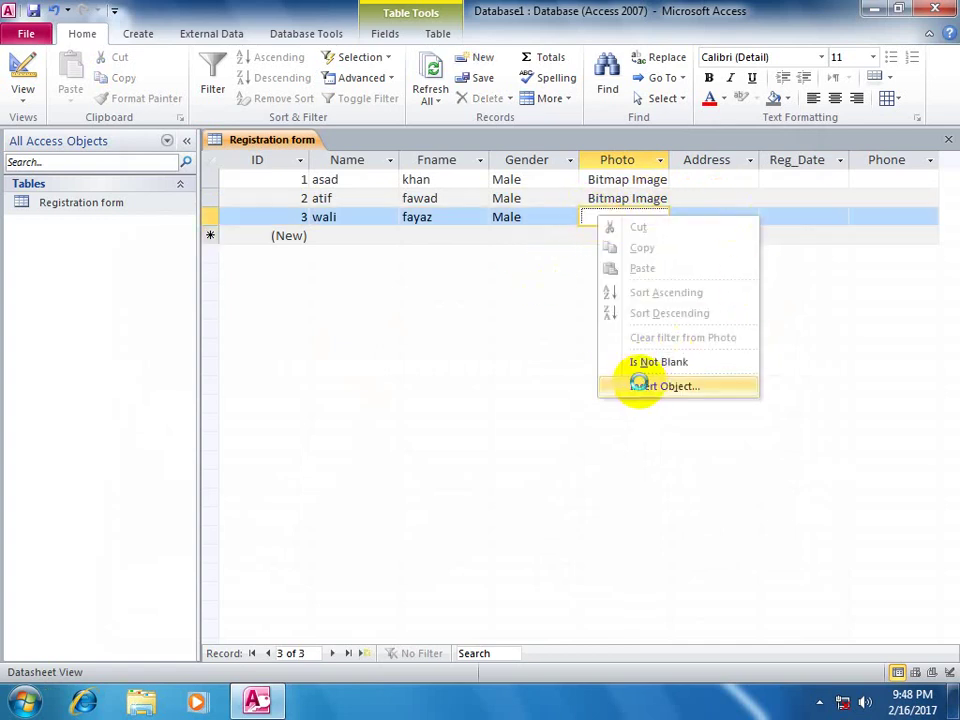
pyautogui.click(640, 385)
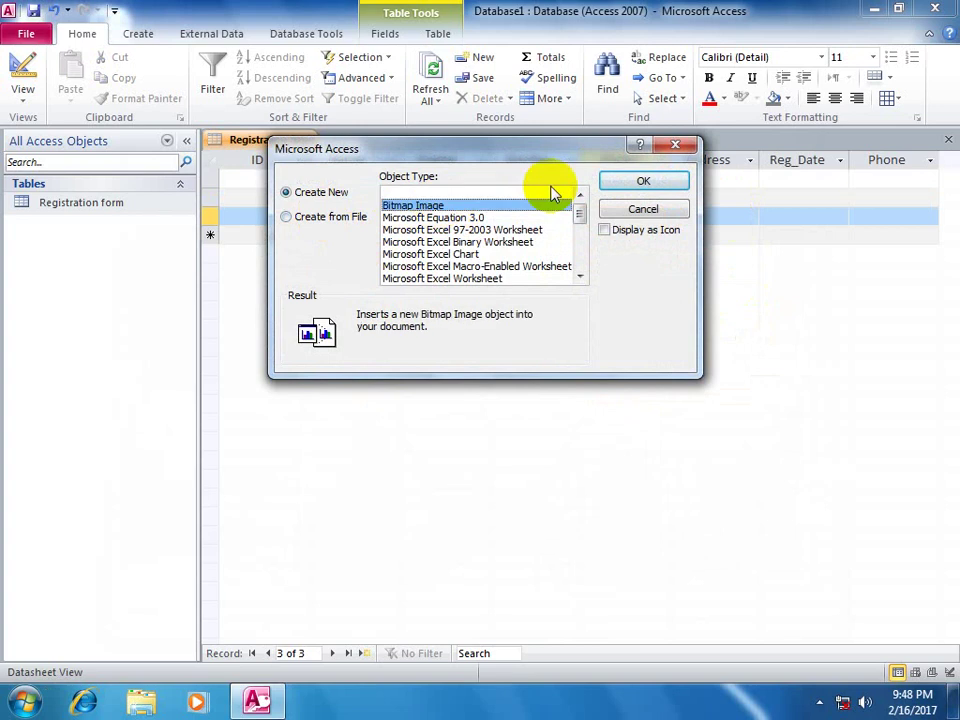
pyautogui.click(621, 182)
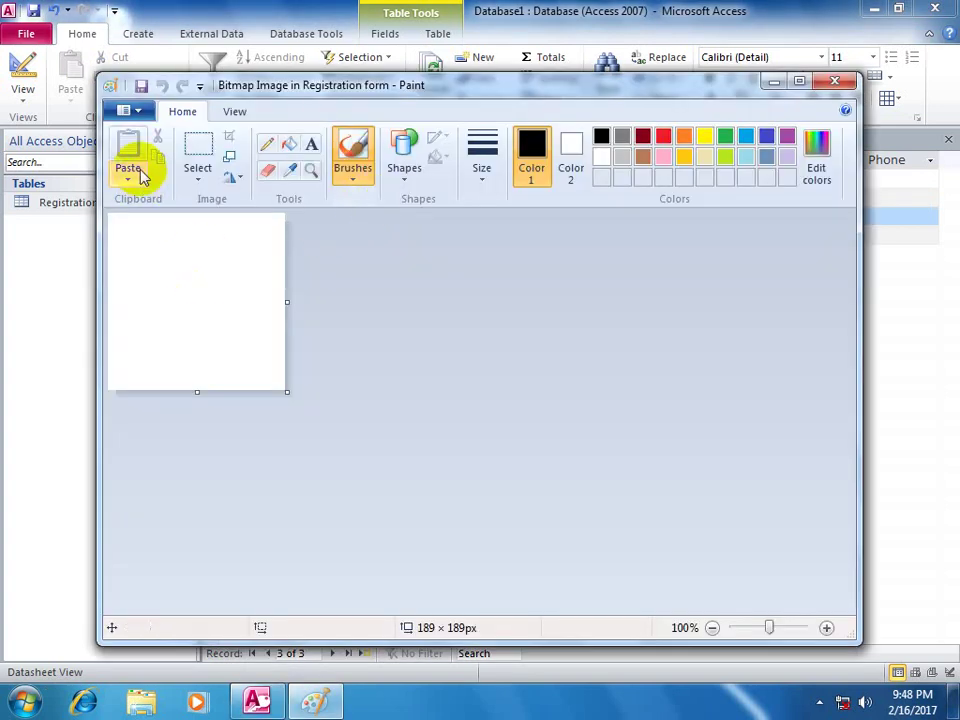
pyautogui.click(141, 180)
pyautogui.click(141, 218)
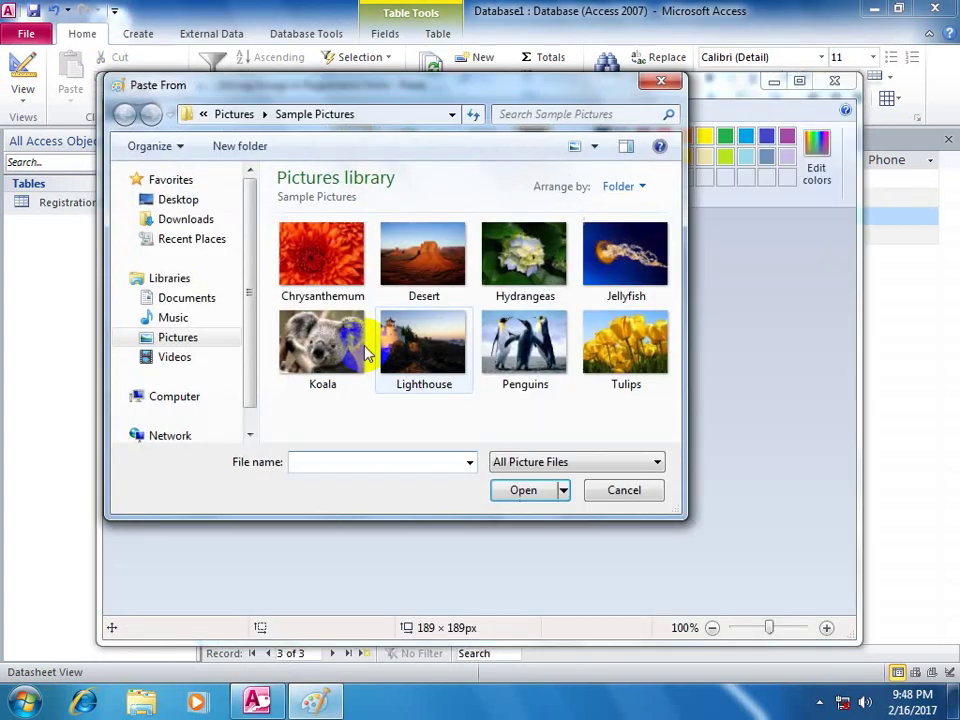
pyautogui.doubleClick(366, 352)
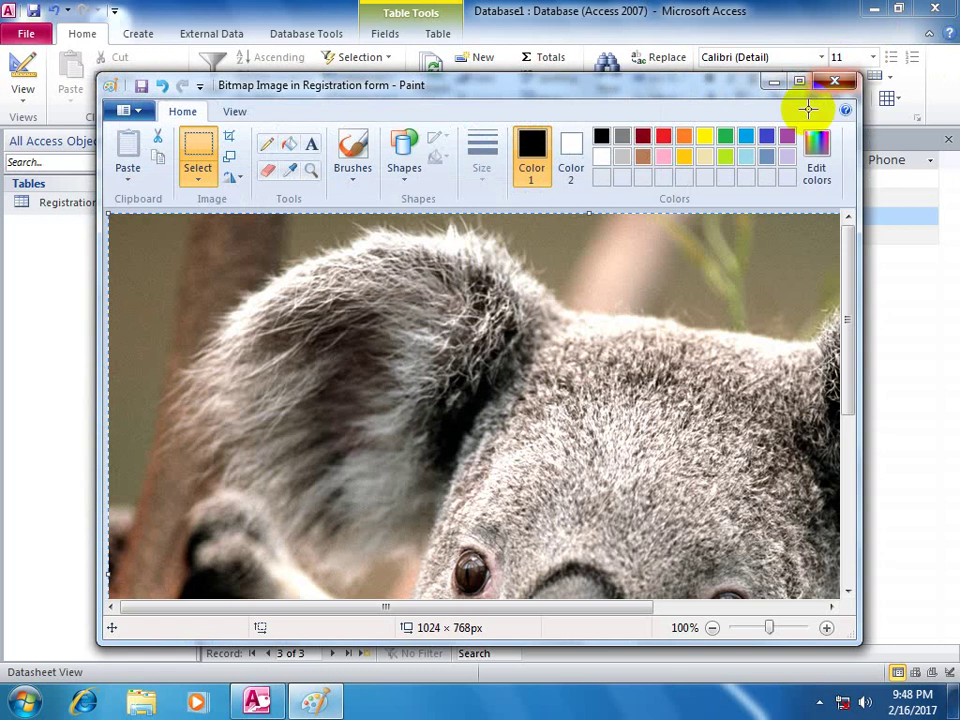
pyautogui.click(834, 81)
pyautogui.click(684, 179)
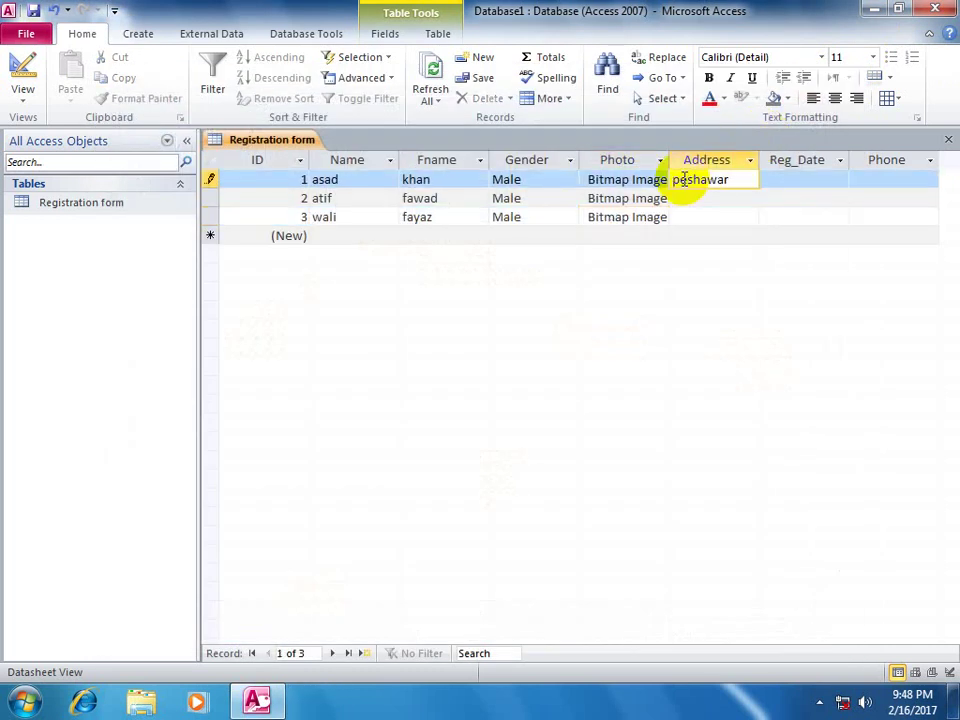
# - Fill in the remaining Address entries and the 2/16/2017 registration dates
pyautogui.press('Down')
pyautogui.write('town')
pyautogui.press('Down')
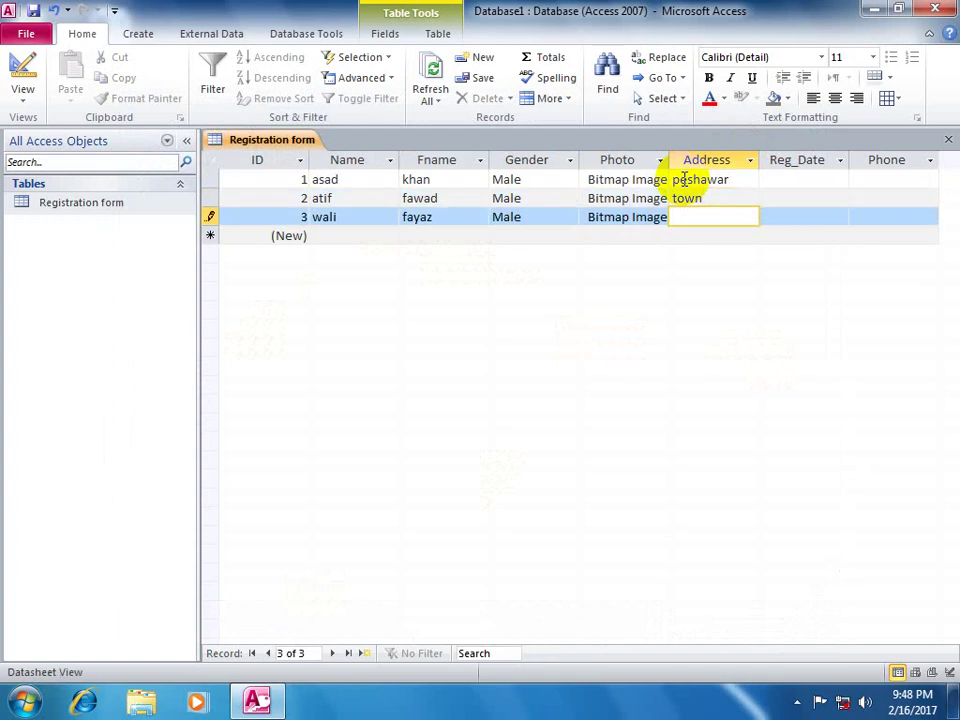
pyautogui.press('Up')
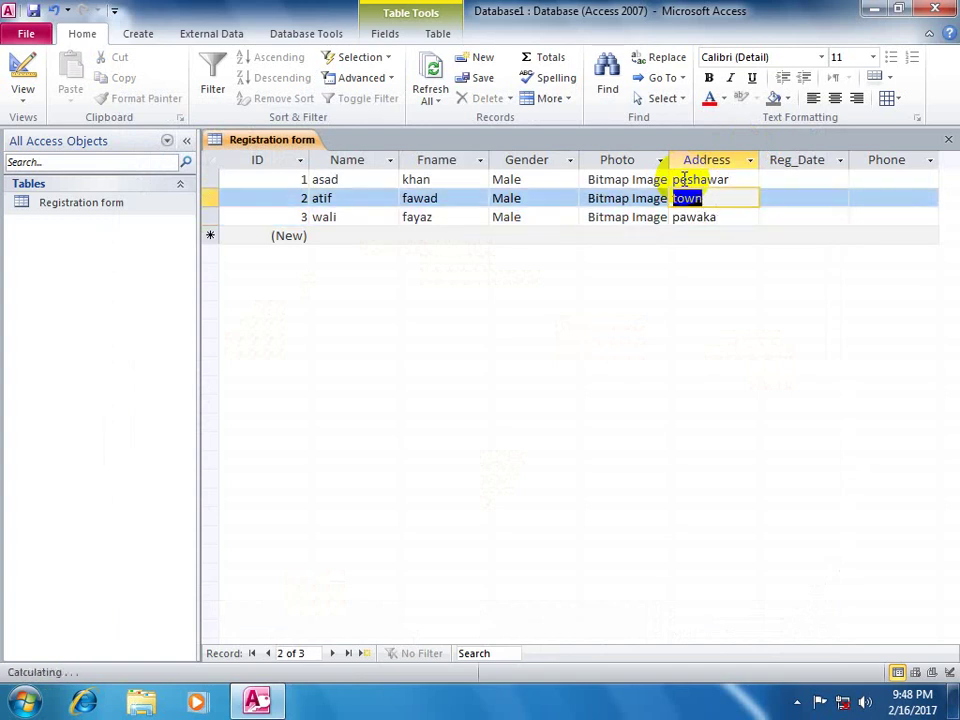
pyautogui.press('Up')
pyautogui.press('Tab')
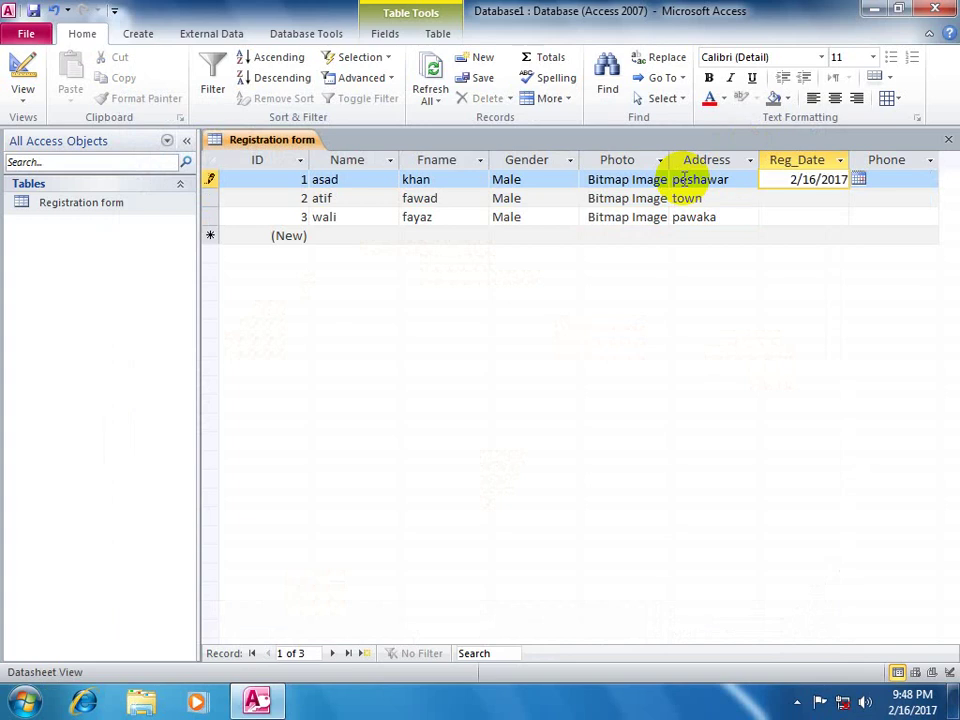
pyautogui.press('Down')
pyautogui.press('Down')
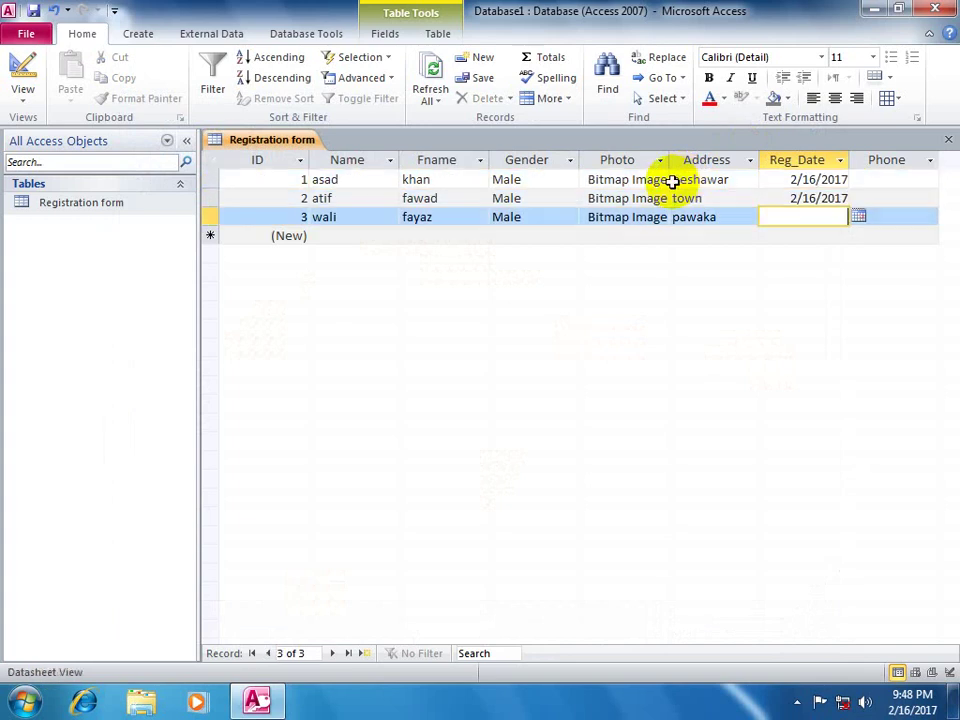
# - Enter a phone number for each of the three students
pyautogui.press('Up')
pyautogui.press('Up')
pyautogui.press('Tab')
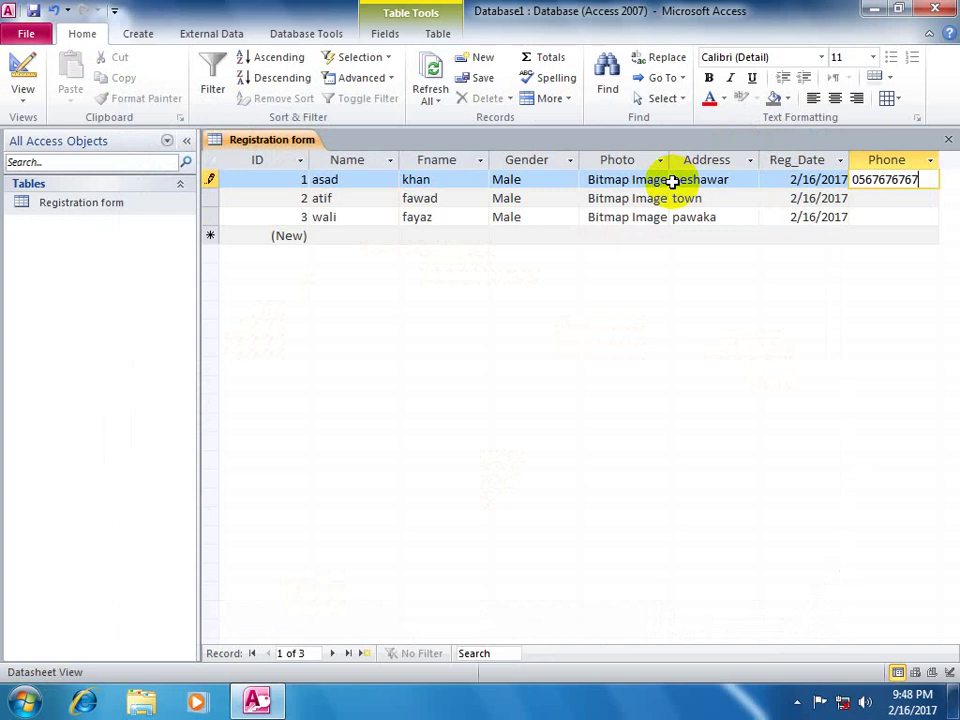
pyautogui.press('Down')
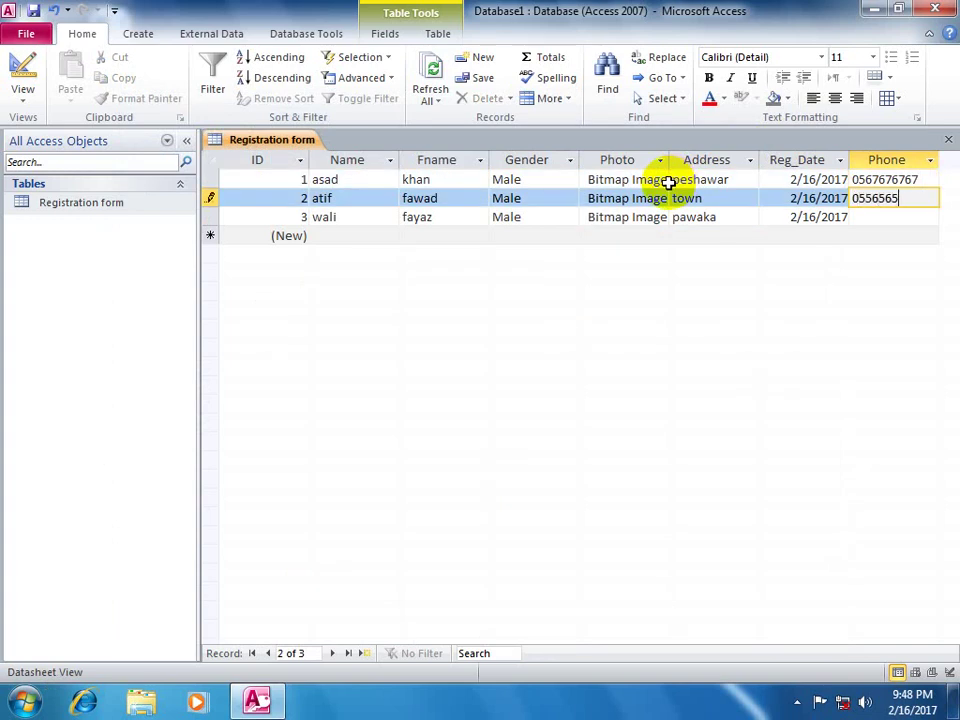
pyautogui.press('Down')
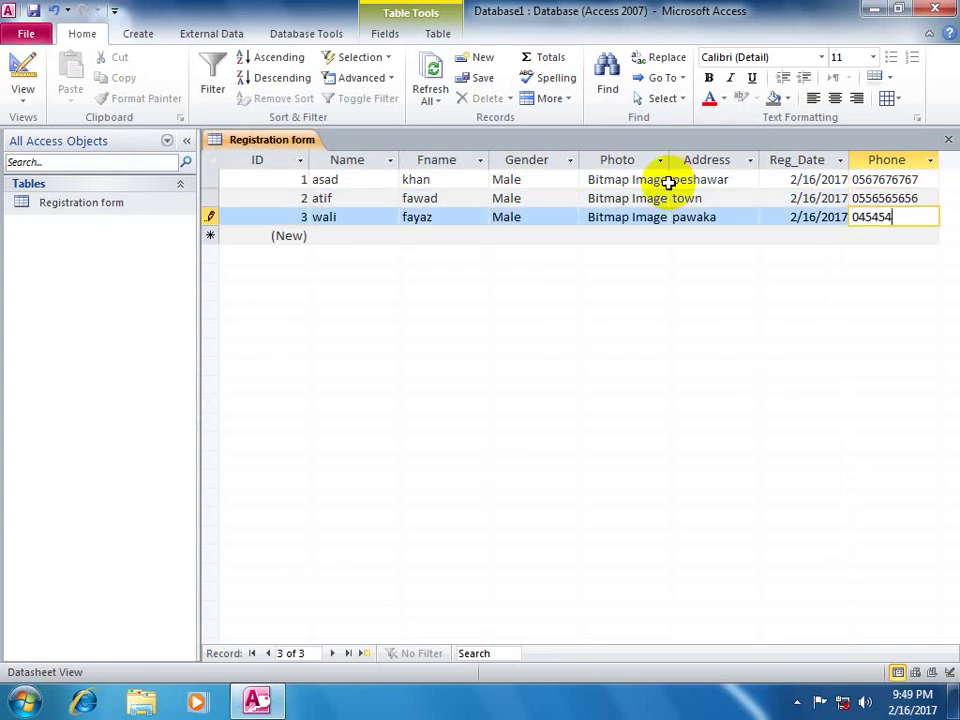
pyautogui.press('Down')
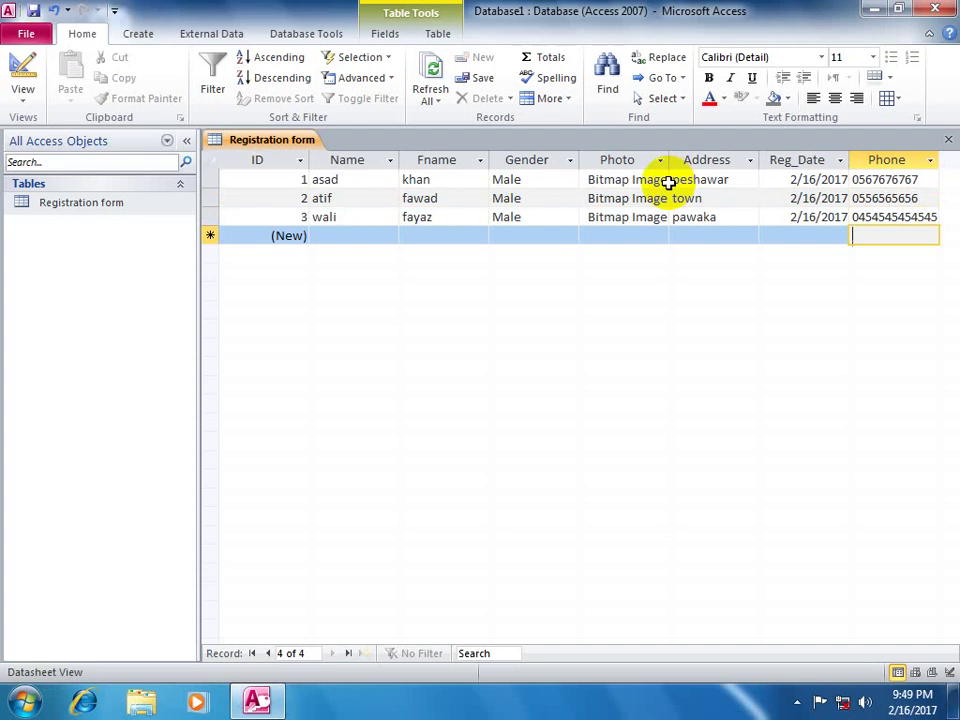
# - Close the table, start a blank Form Design, and list the Registration form table's fields
pyautogui.click(948, 139)
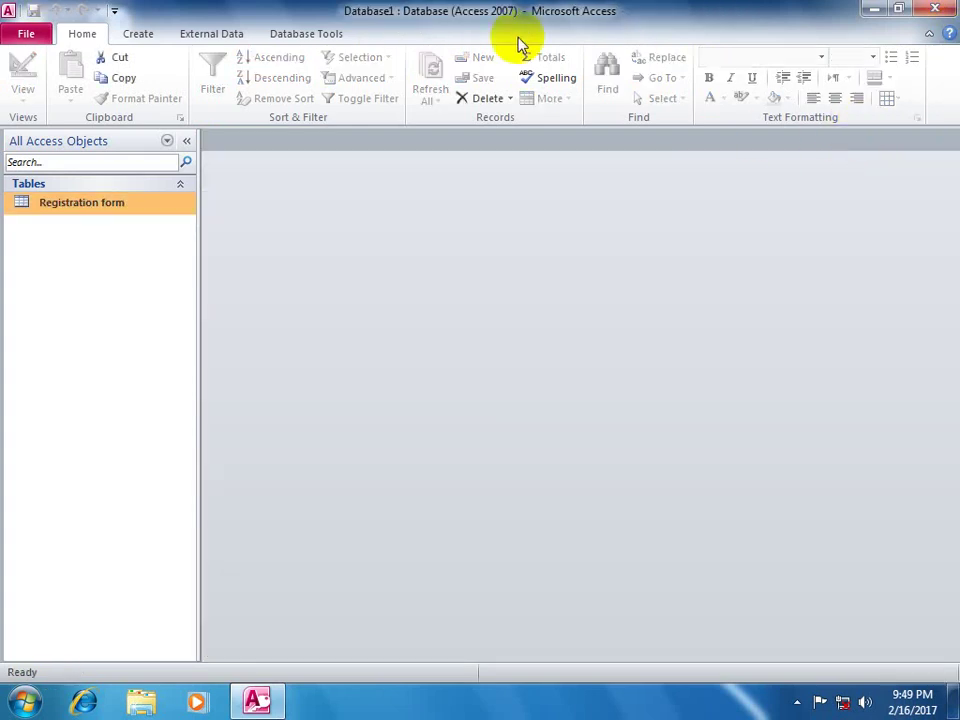
pyautogui.click(136, 33)
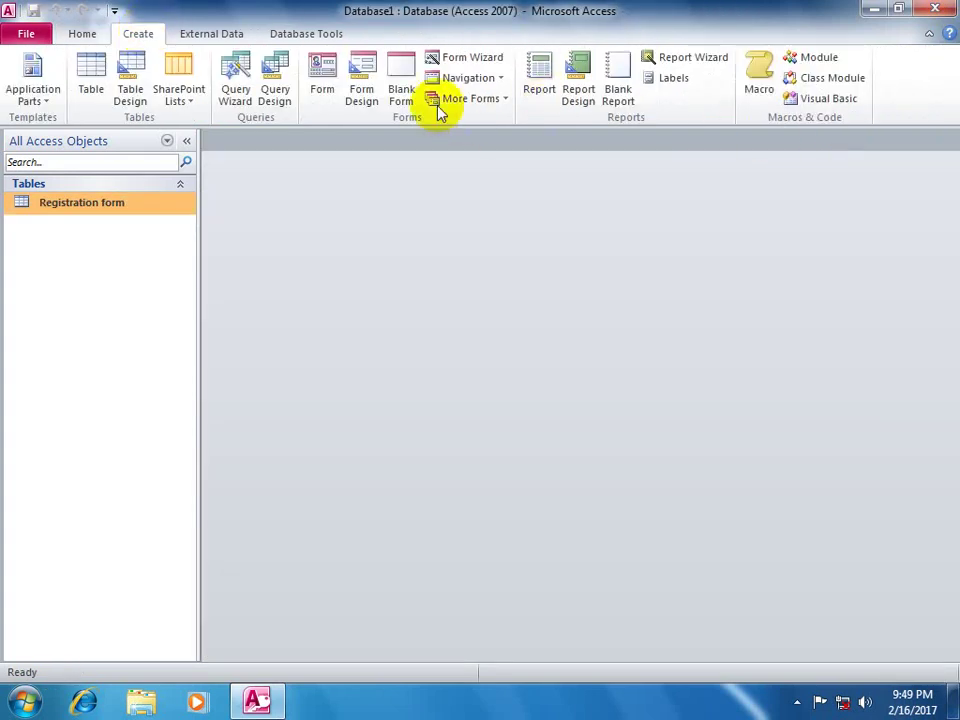
pyautogui.click(370, 80)
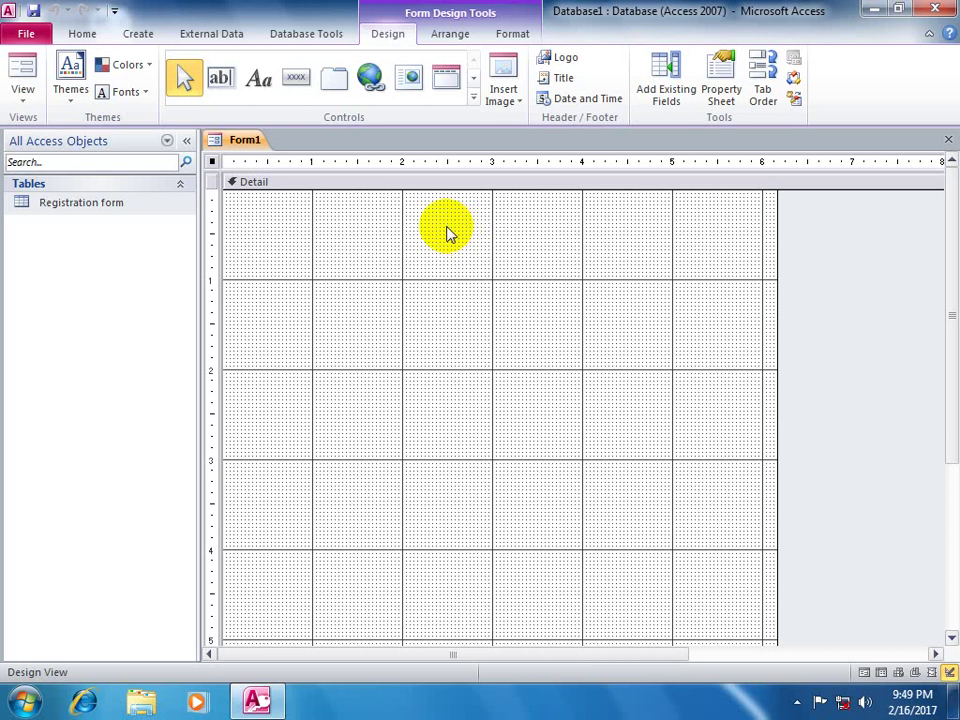
pyautogui.click(676, 95)
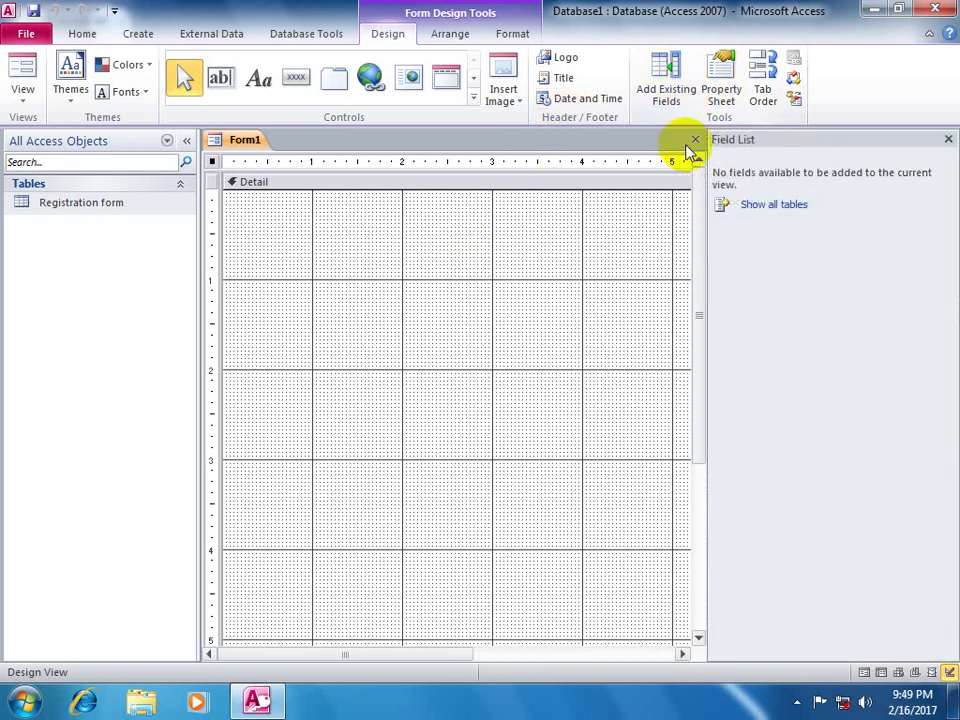
pyautogui.click(773, 206)
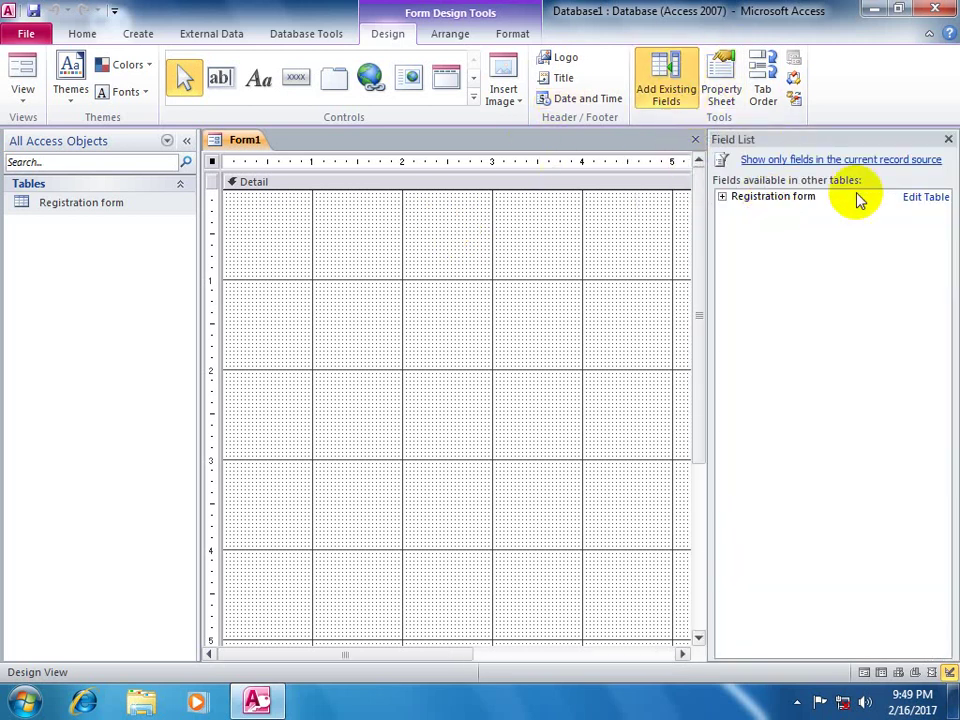
pyautogui.click(722, 196)
# - Place ID, Name and Fname fields on the form and align the ID and Name rows
pyautogui.moveTo(765, 212); pyautogui.dragTo(501, 300)
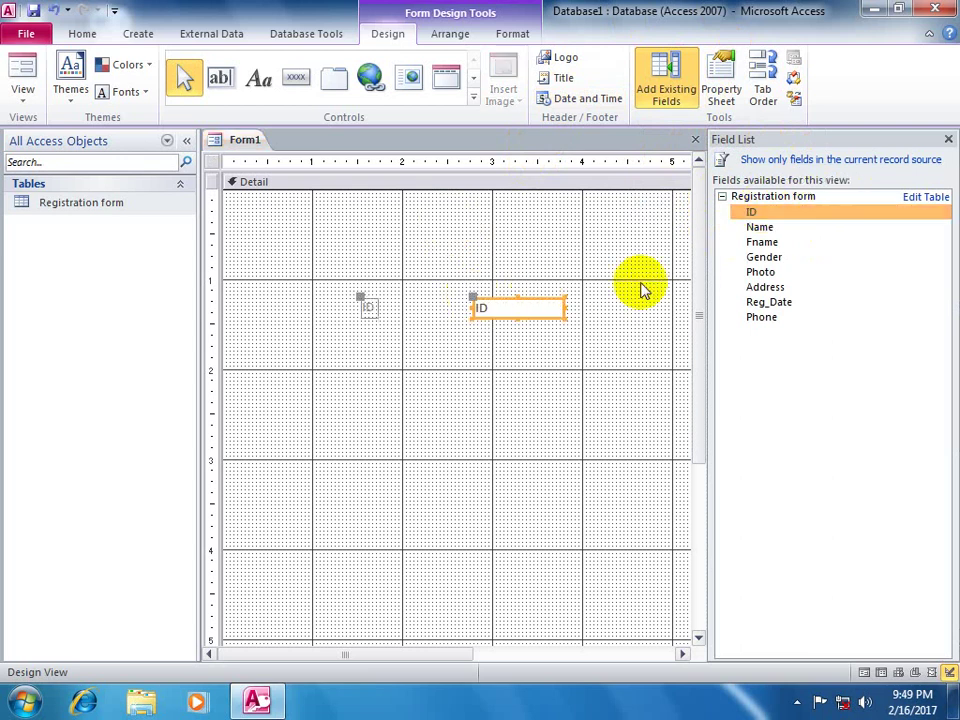
pyautogui.moveTo(755, 228); pyautogui.dragTo(496, 398)
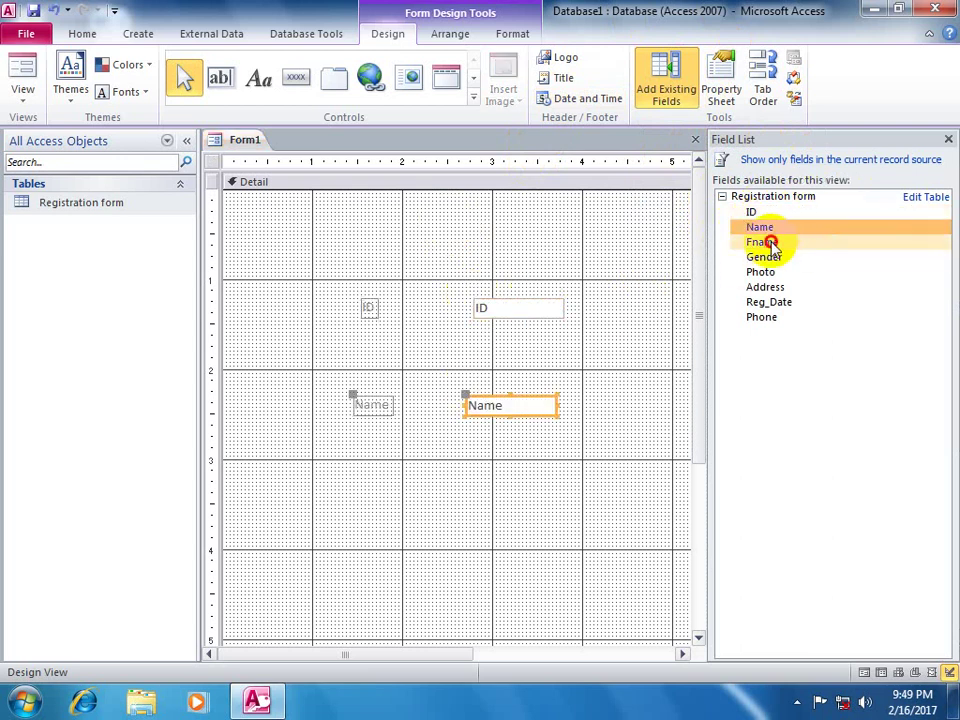
pyautogui.moveTo(771, 244); pyautogui.dragTo(622, 460)
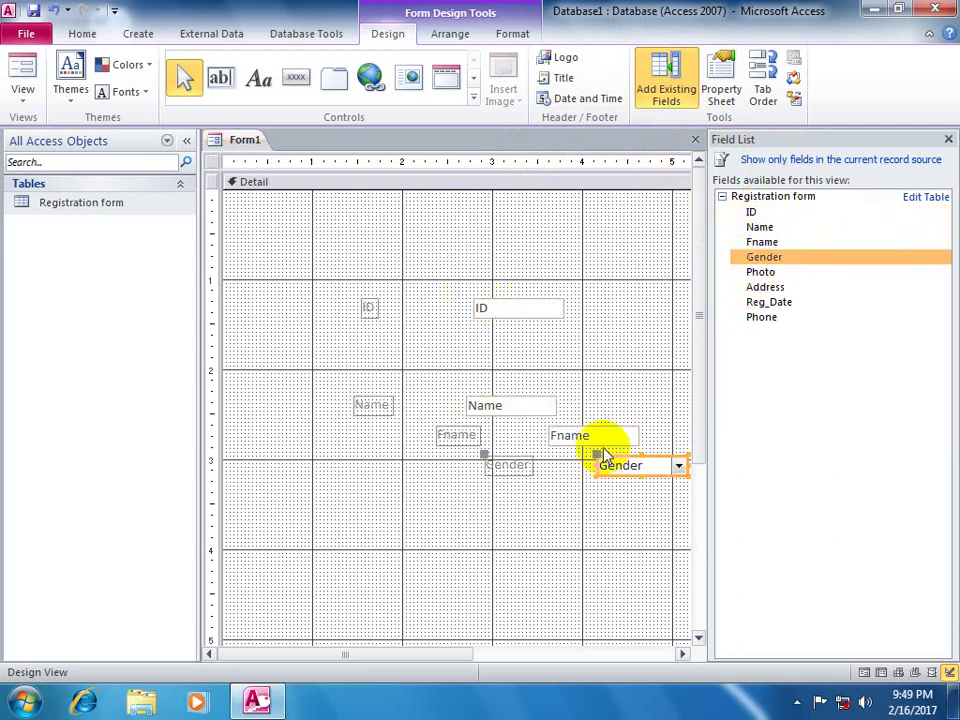
pyautogui.moveTo(478, 305); pyautogui.dragTo(404, 298)
pyautogui.click(296, 298)
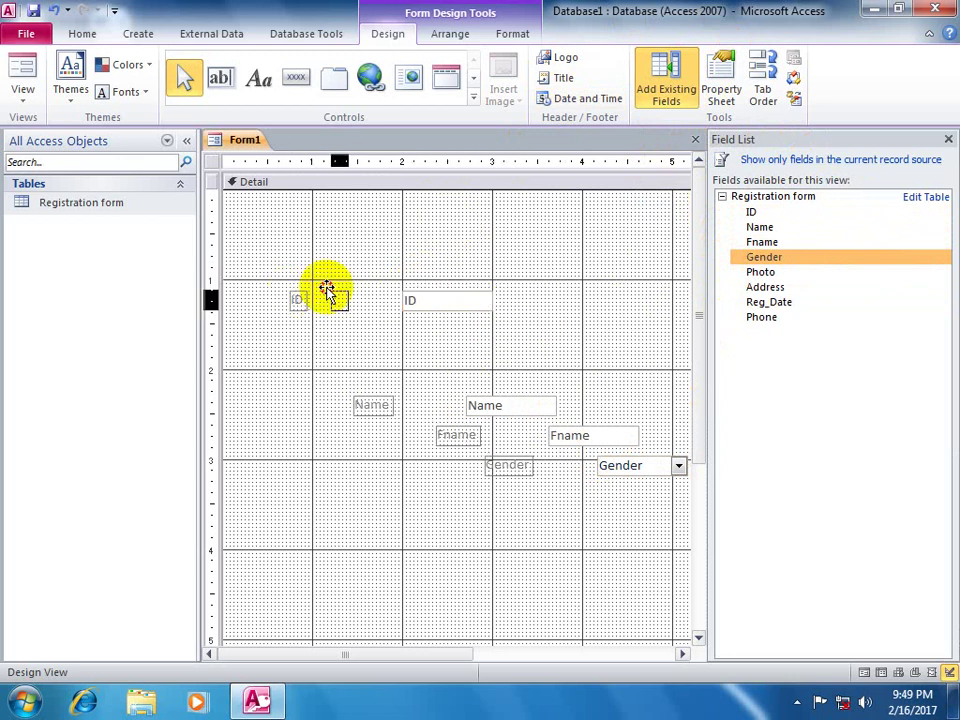
pyautogui.moveTo(313, 291); pyautogui.dragTo(401, 301)
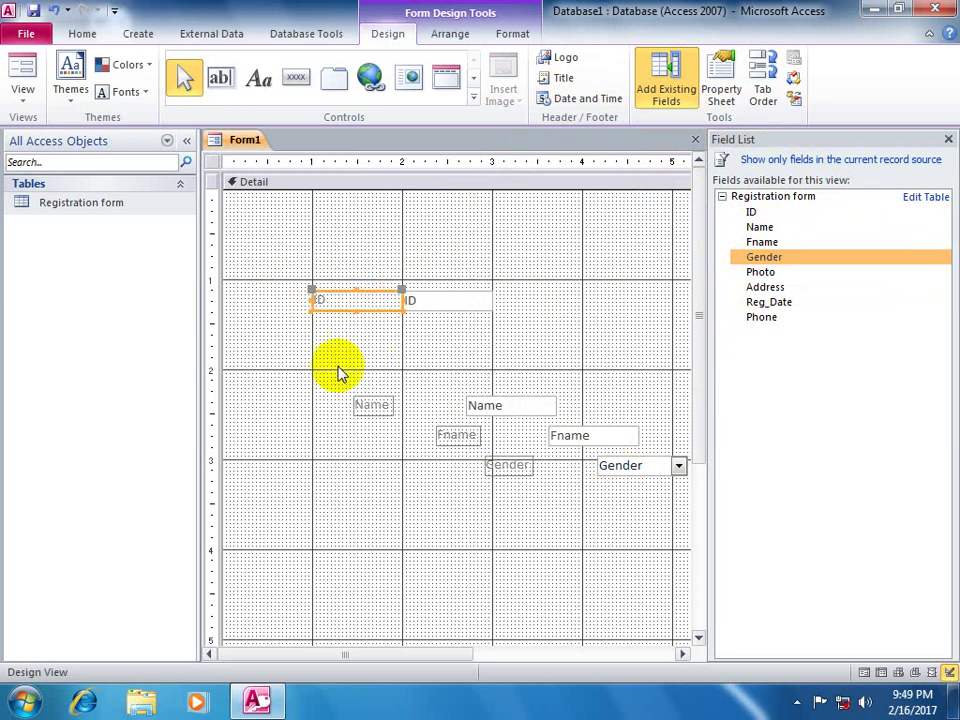
pyautogui.moveTo(358, 400); pyautogui.dragTo(401, 331)
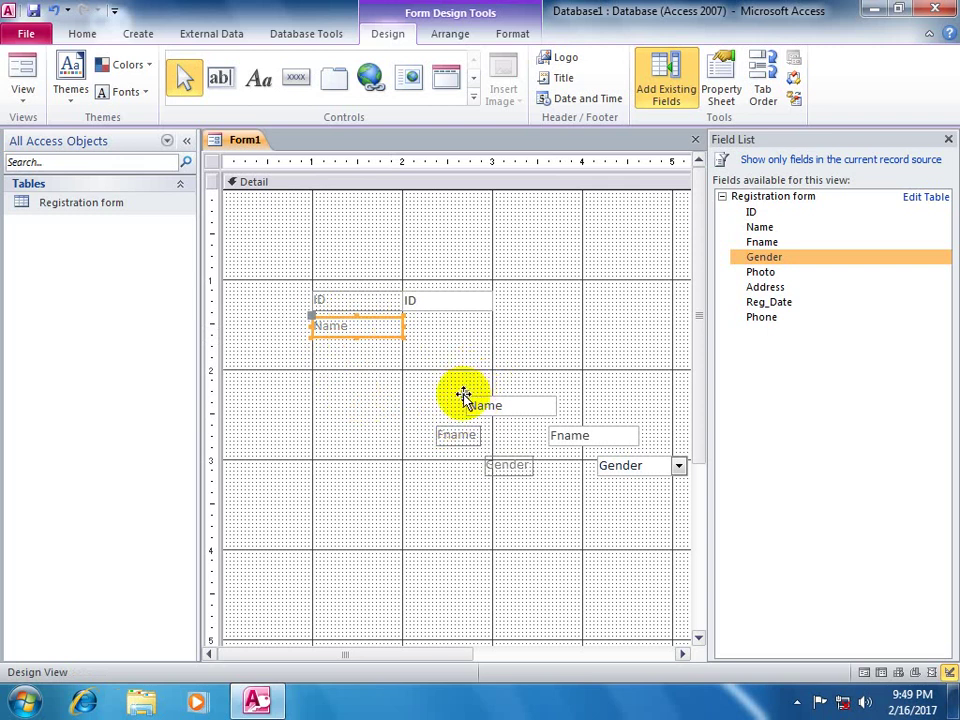
pyautogui.moveTo(460, 394); pyautogui.dragTo(400, 320)
pyautogui.click(467, 420)
# - Line up the Fname and Gender labels and boxes in the column beneath Name
pyautogui.click(435, 424)
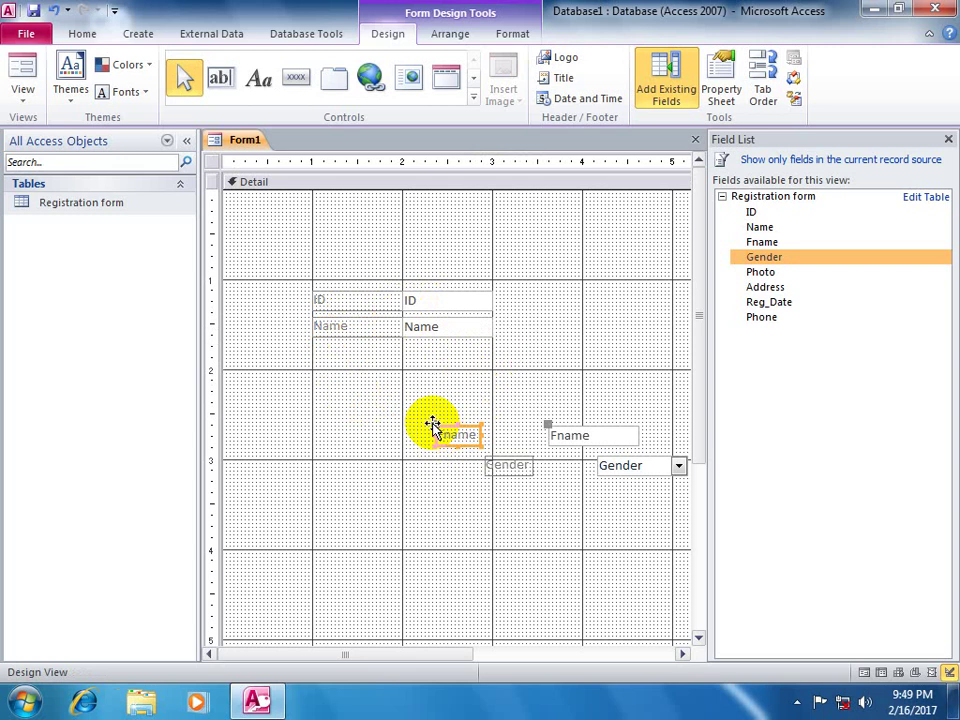
pyautogui.moveTo(432, 424); pyautogui.dragTo(312, 338)
pyautogui.moveTo(309, 341); pyautogui.dragTo(402, 351)
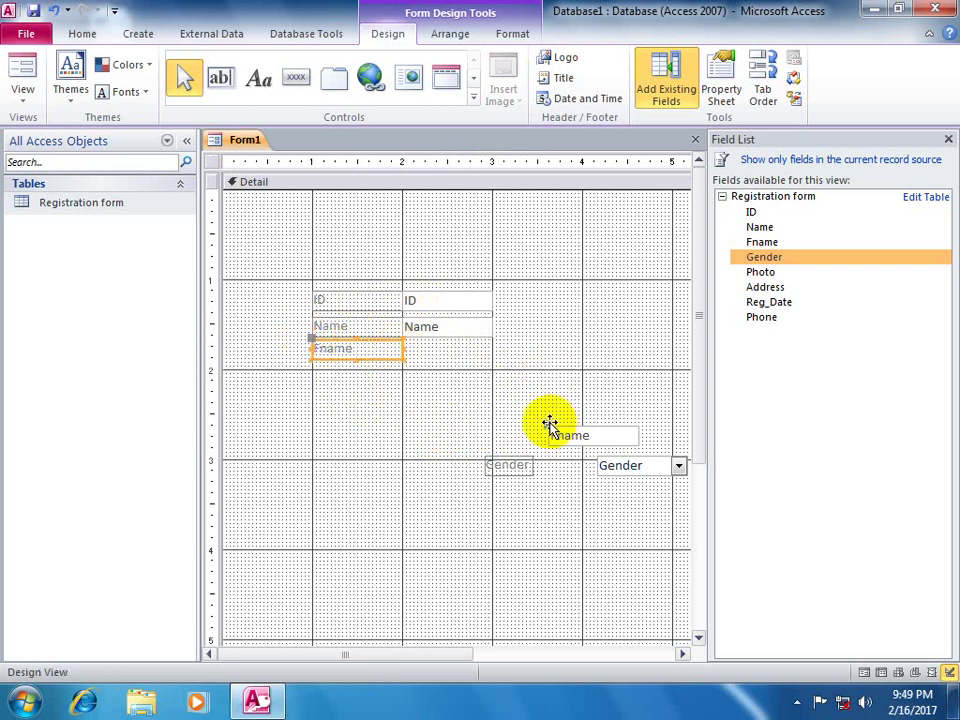
pyautogui.moveTo(549, 425); pyautogui.dragTo(403, 338)
pyautogui.moveTo(488, 458); pyautogui.dragTo(402, 374)
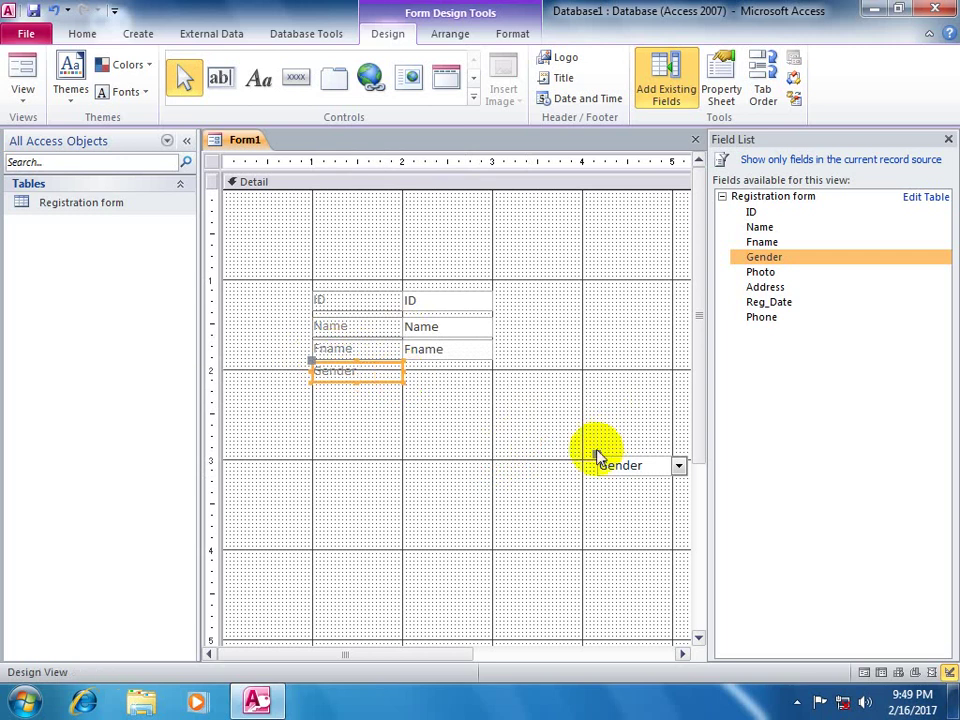
pyautogui.moveTo(596, 454); pyautogui.dragTo(399, 360)
pyautogui.click(558, 378)
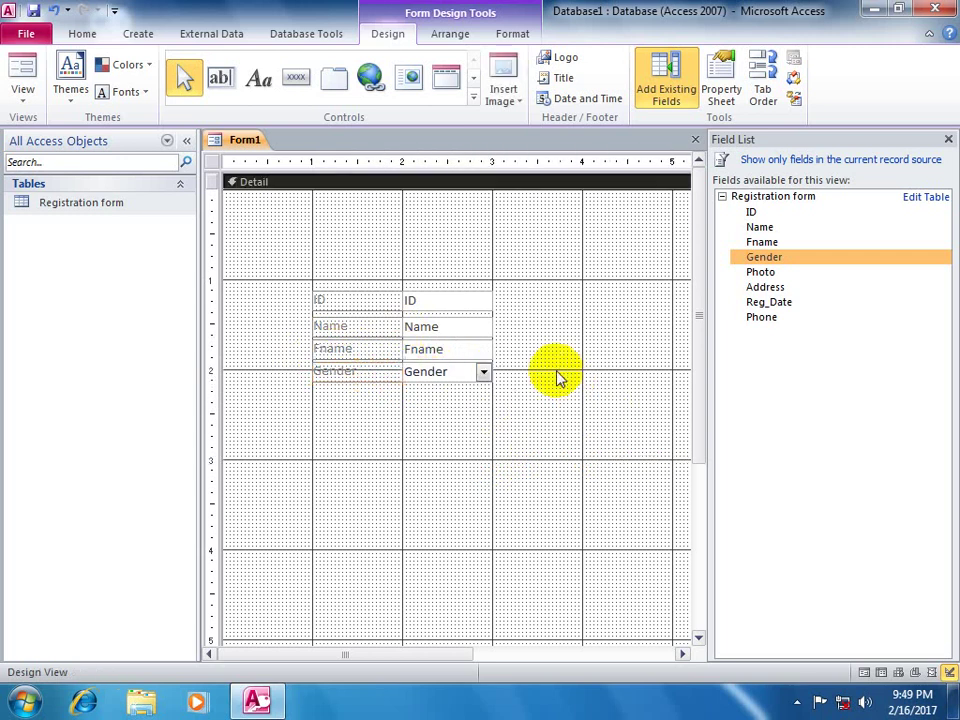
# - Place the Photo frame right of the top rows, with its label just above it
pyautogui.click(745, 272)
pyautogui.moveTo(575, 340); pyautogui.dragTo(521, 302)
pyautogui.moveTo(461, 334); pyautogui.dragTo(521, 288)
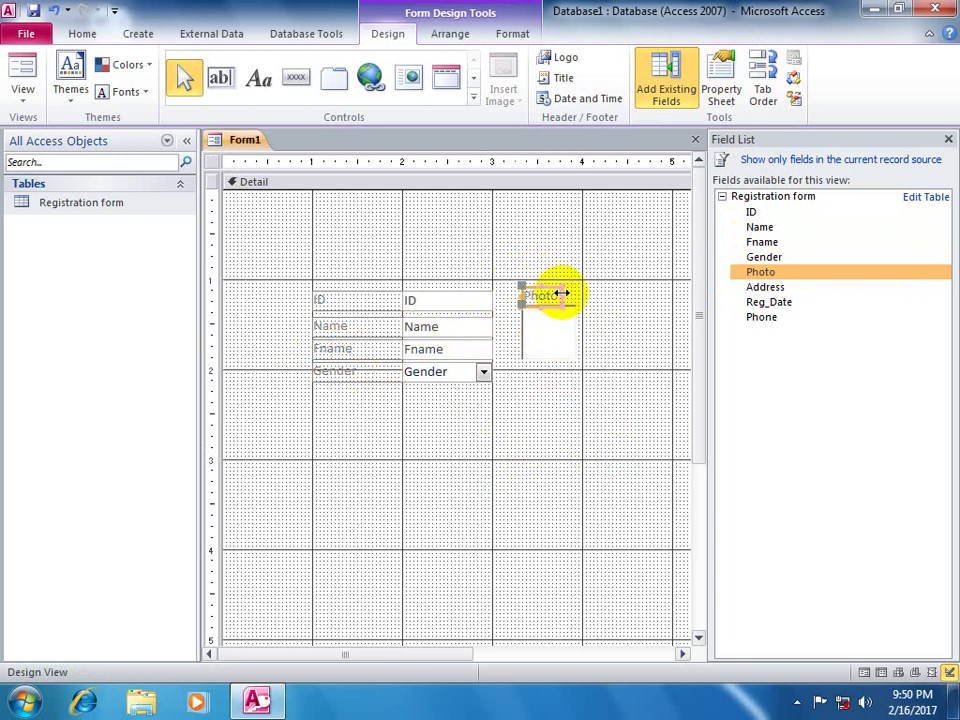
pyautogui.click(563, 292)
pyautogui.click(639, 309)
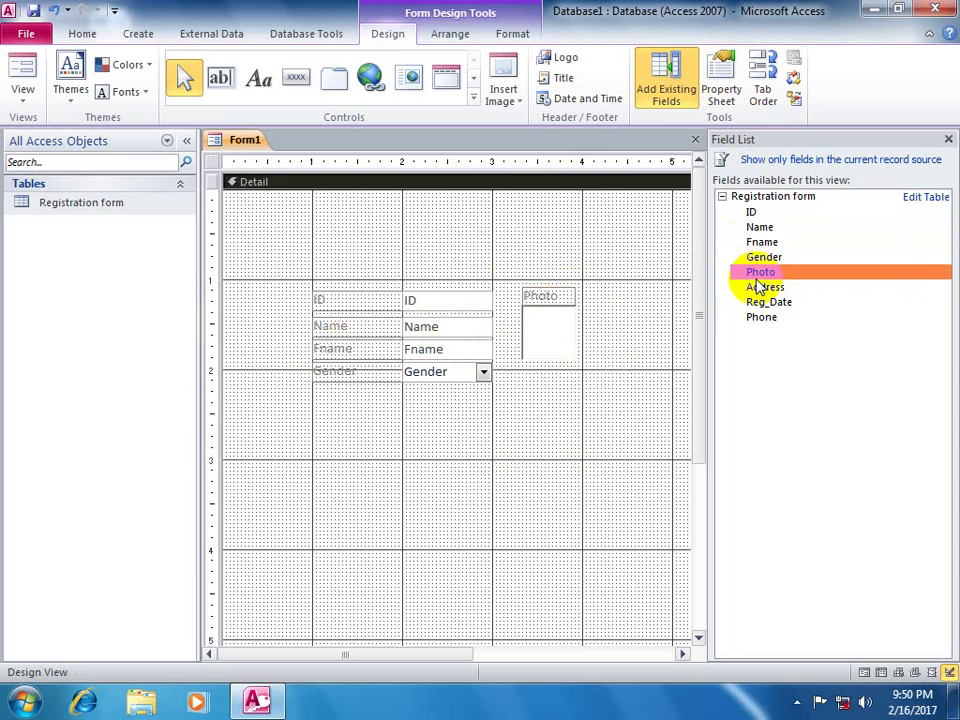
# - Add Address and Reg_Date below Gender, aligning labels and boxes with the column
pyautogui.moveTo(760, 287); pyautogui.dragTo(440, 424)
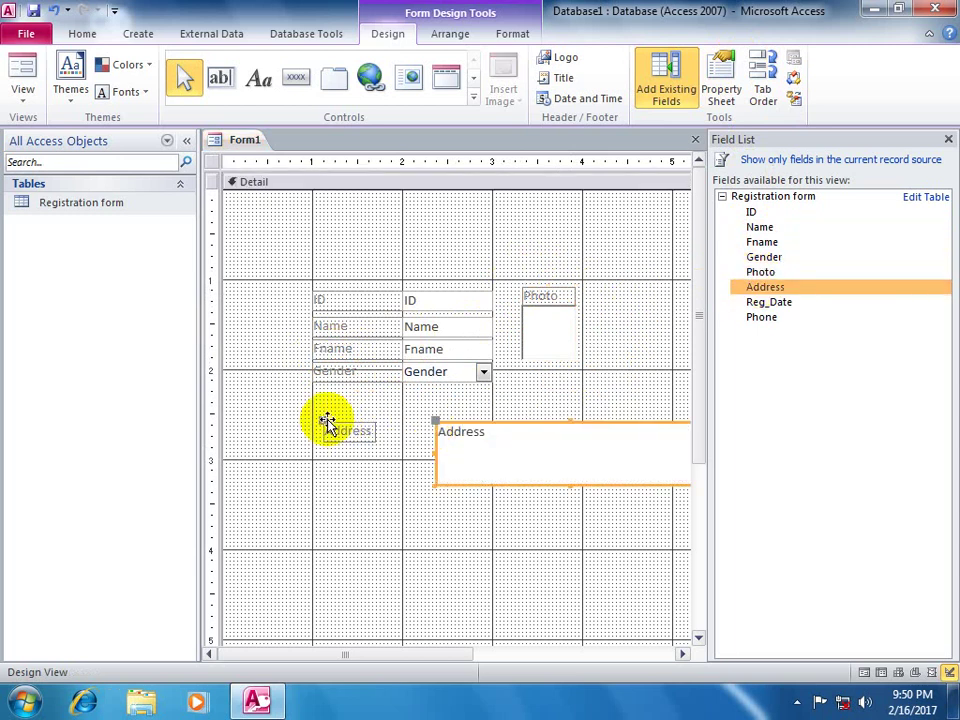
pyautogui.moveTo(327, 421); pyautogui.dragTo(399, 377)
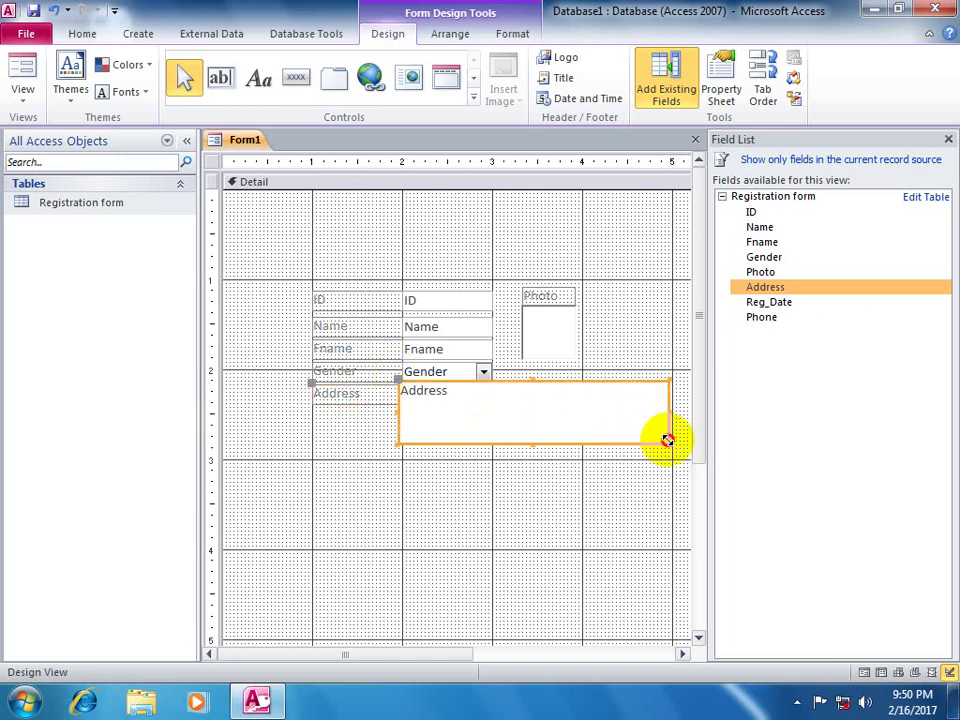
pyautogui.moveTo(667, 440); pyautogui.dragTo(494, 424)
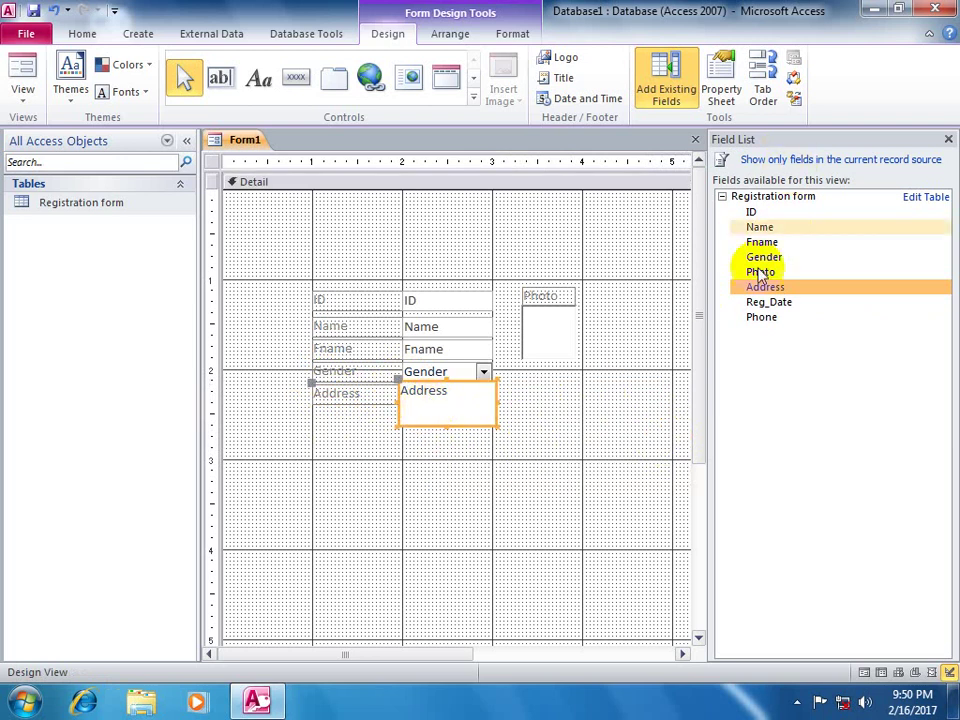
pyautogui.moveTo(766, 302); pyautogui.dragTo(447, 440)
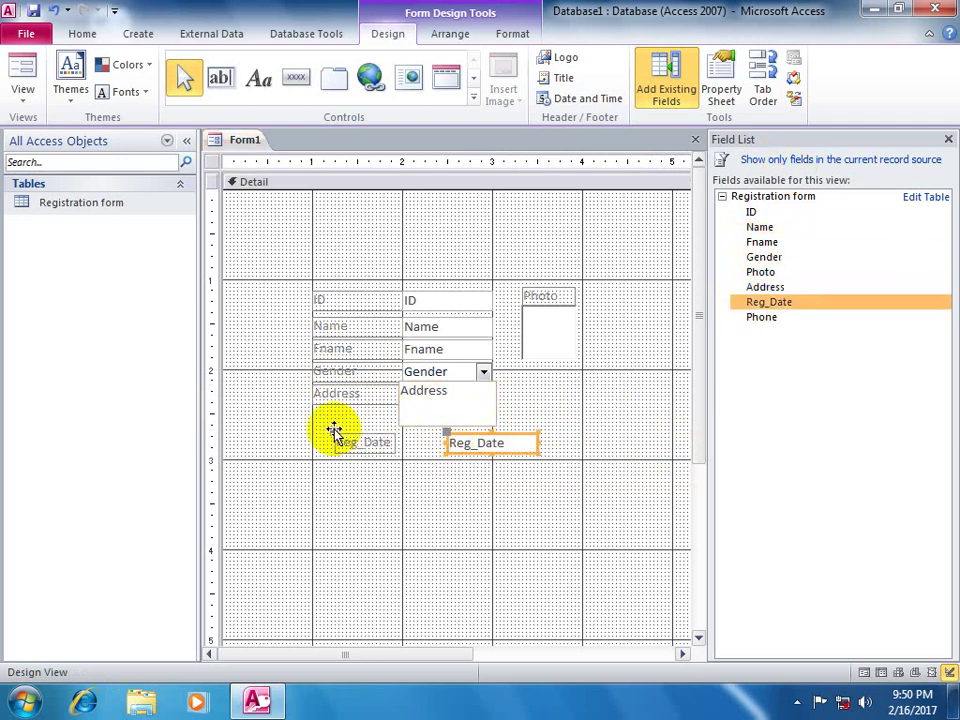
pyautogui.moveTo(334, 430); pyautogui.dragTo(313, 433)
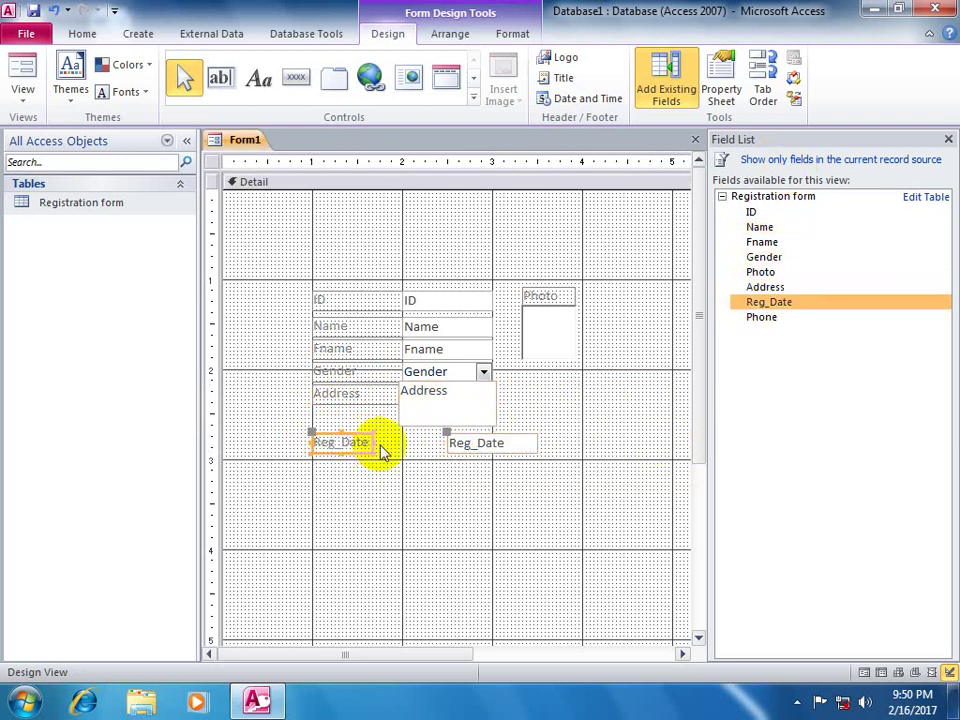
pyautogui.moveTo(374, 442); pyautogui.dragTo(399, 442)
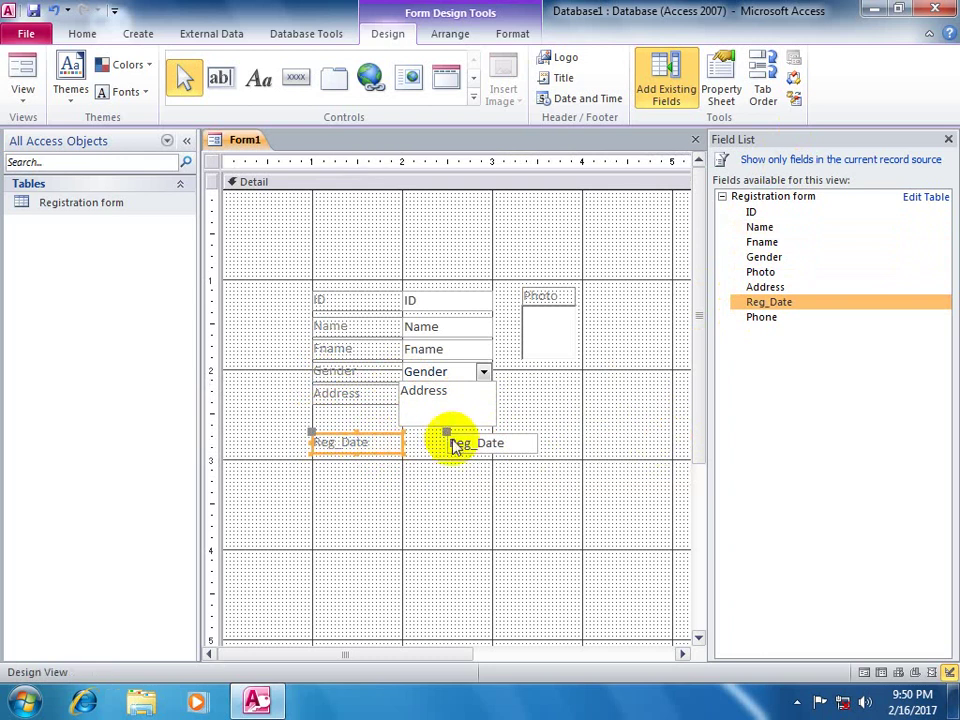
pyautogui.click(405, 438)
pyautogui.click(561, 394)
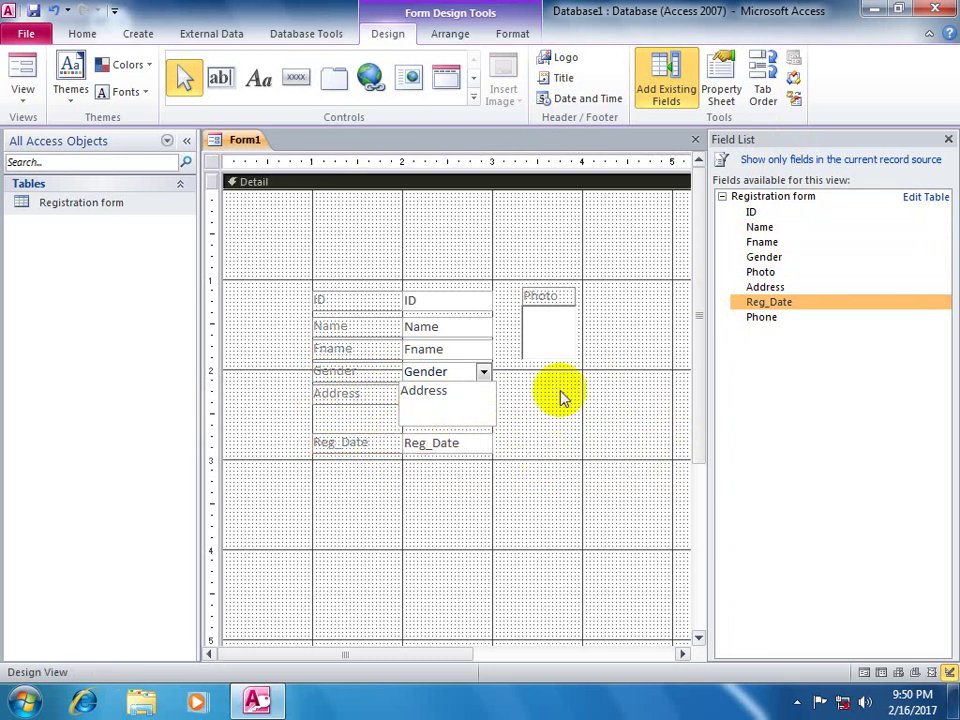
# - Add the Phone field below Reg_Date and line up its label and box
pyautogui.moveTo(771, 326); pyautogui.dragTo(420, 490)
pyautogui.moveTo(304, 486); pyautogui.dragTo(401, 468)
pyautogui.click(355, 477)
pyautogui.click(609, 381)
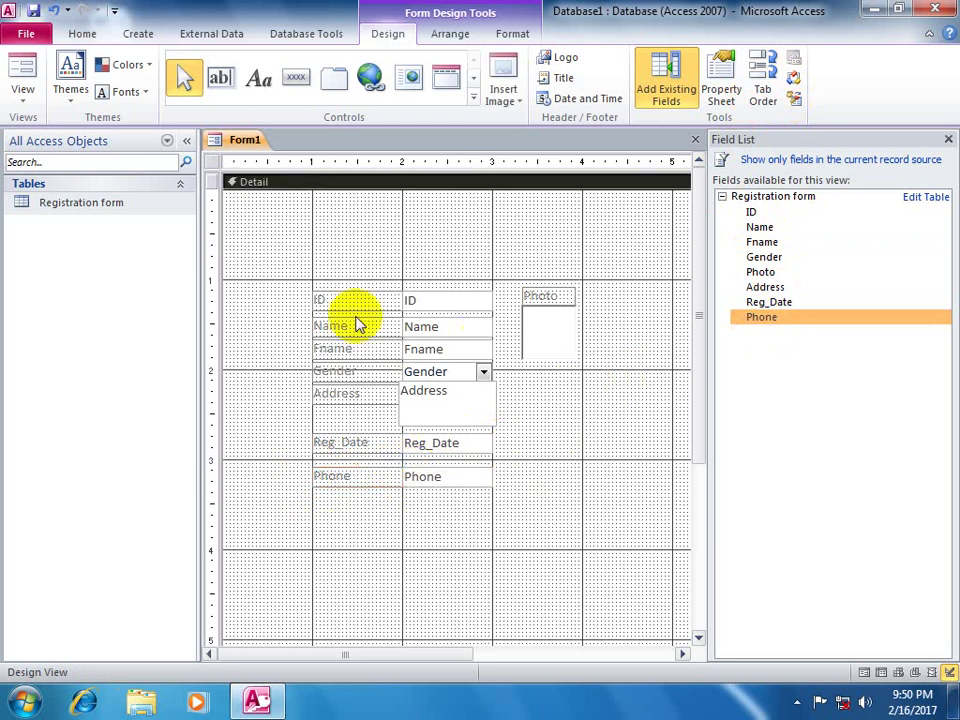
# - Make every label and field on the form bold Arial
pyautogui.moveTo(281, 250); pyautogui.dragTo(617, 518)
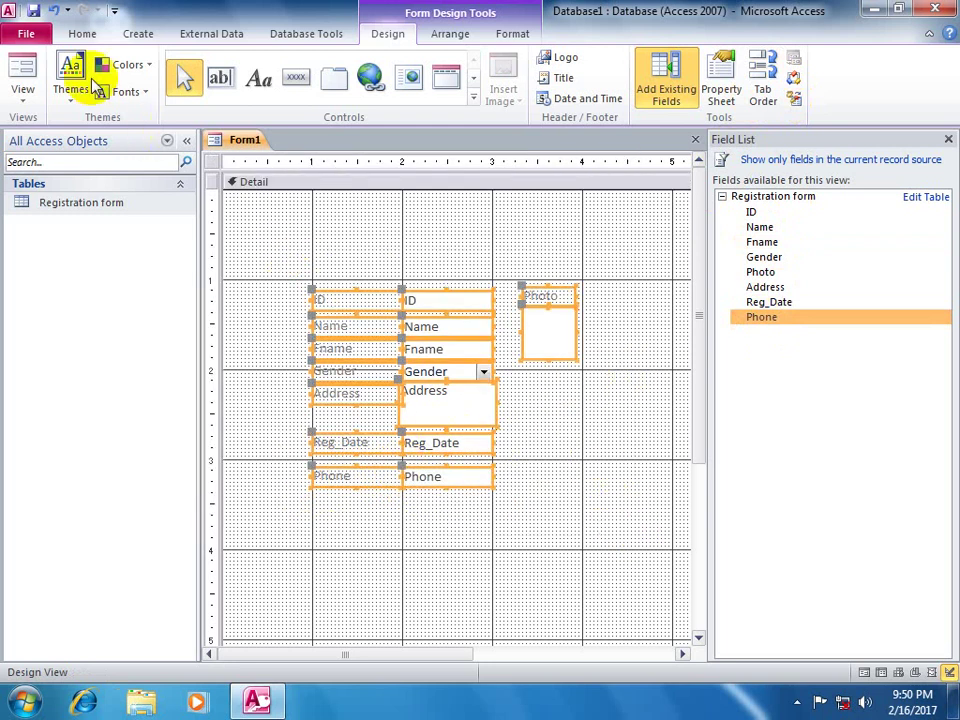
pyautogui.click(82, 33)
pyautogui.click(710, 77)
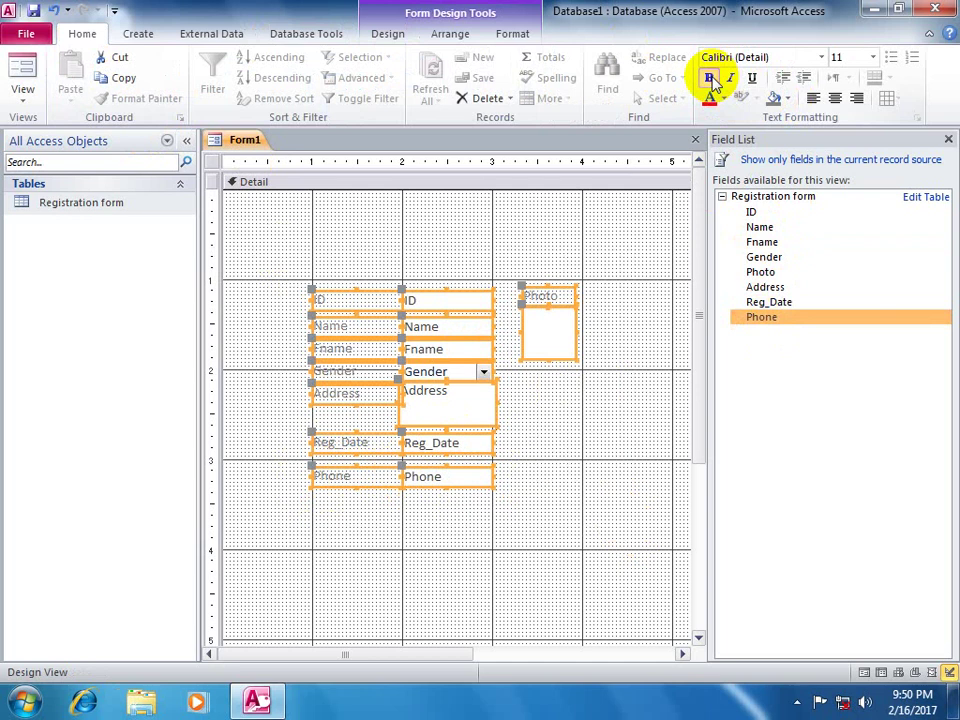
pyautogui.click(820, 58)
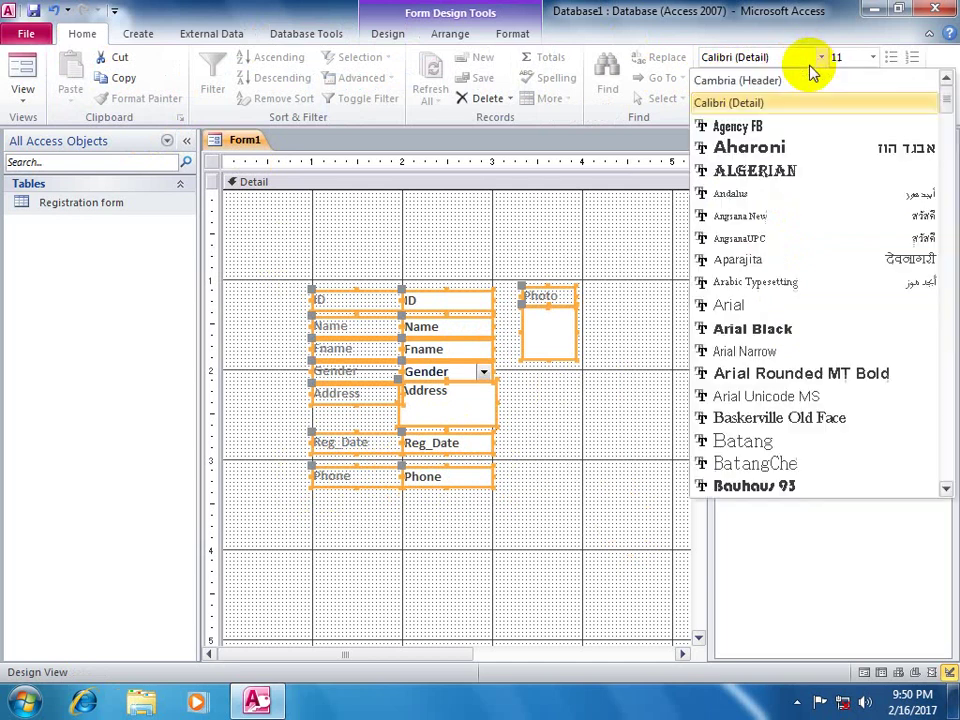
pyautogui.click(728, 305)
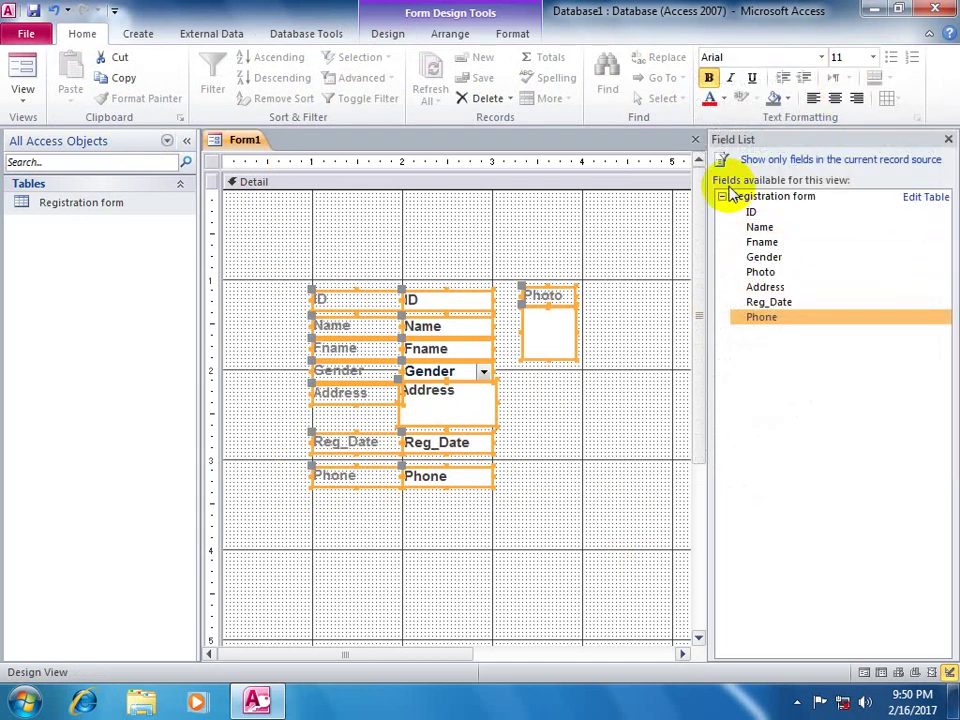
pyautogui.click(617, 392)
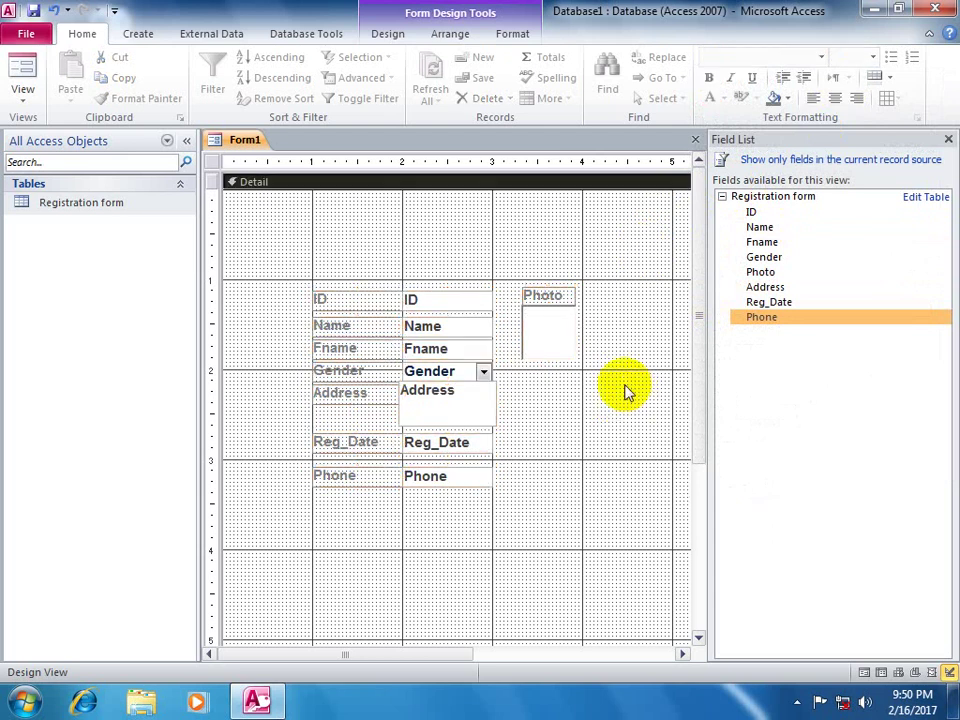
# - Check the form in Form View, then return to Design View
pyautogui.click(22, 75)
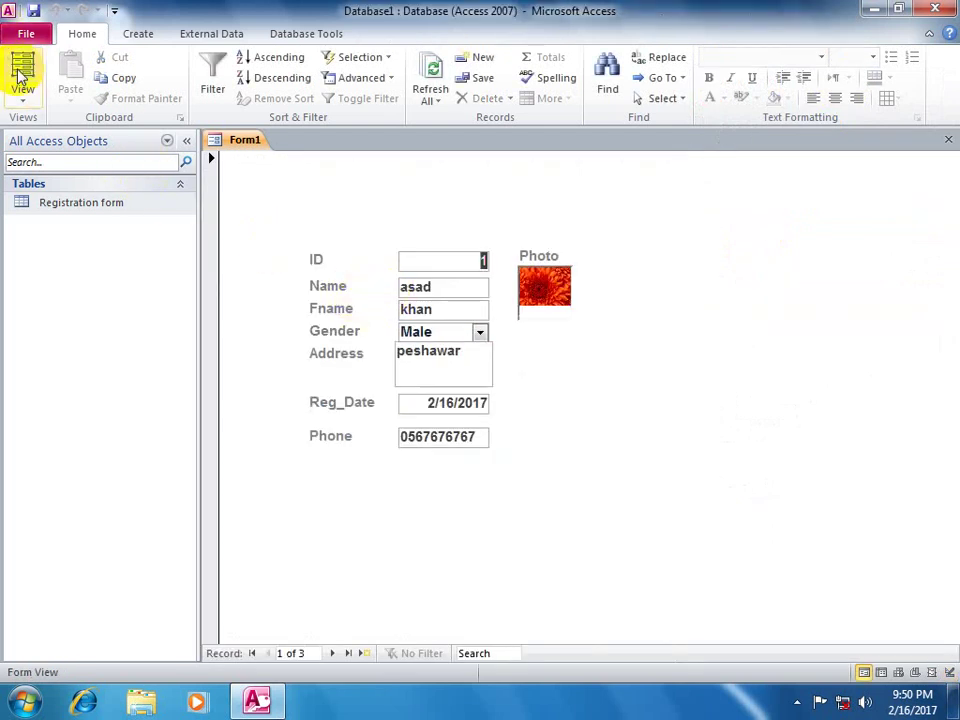
pyautogui.click(22, 95)
pyautogui.click(63, 341)
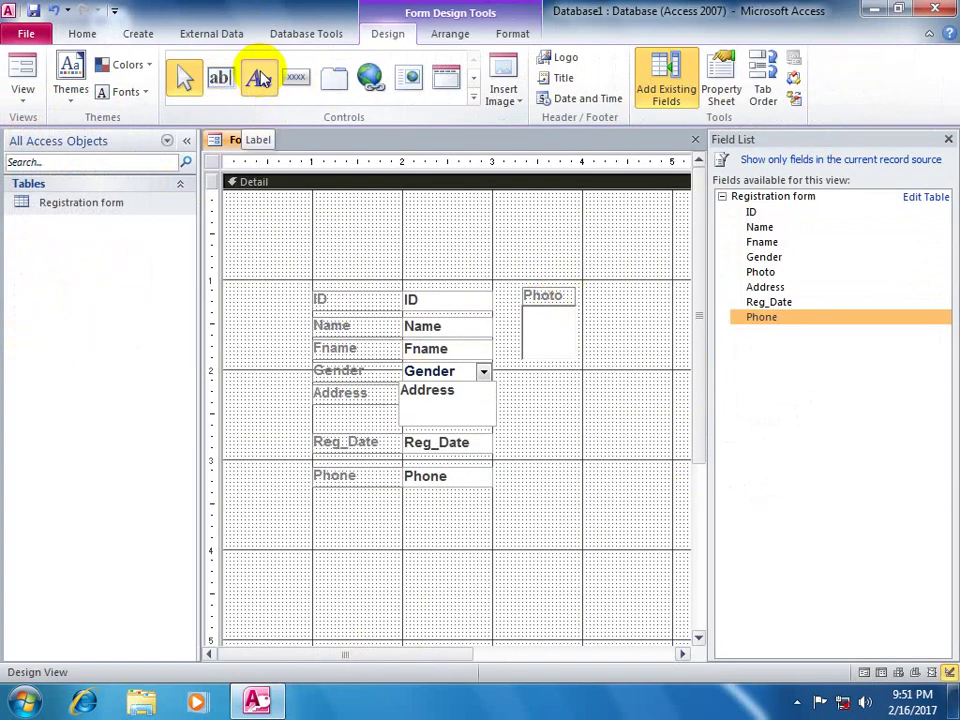
# - Add a title label reading 'well come to Student form' above the fields
pyautogui.click(258, 78)
pyautogui.moveTo(235, 200); pyautogui.dragTo(701, 279)
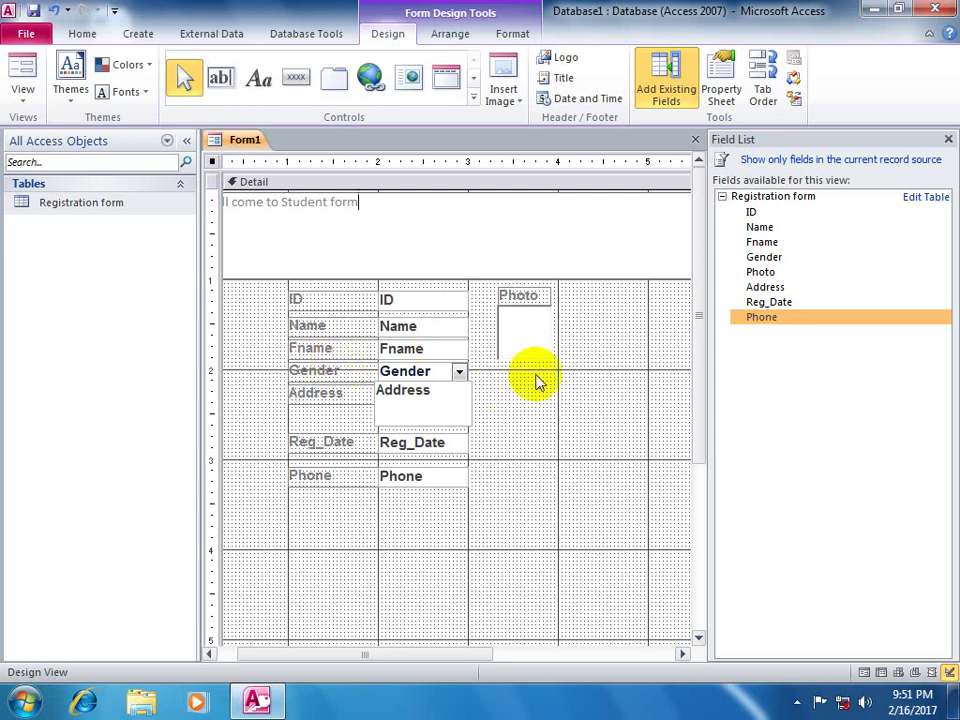
pyautogui.click(572, 372)
pyautogui.moveTo(431, 658); pyautogui.dragTo(305, 612)
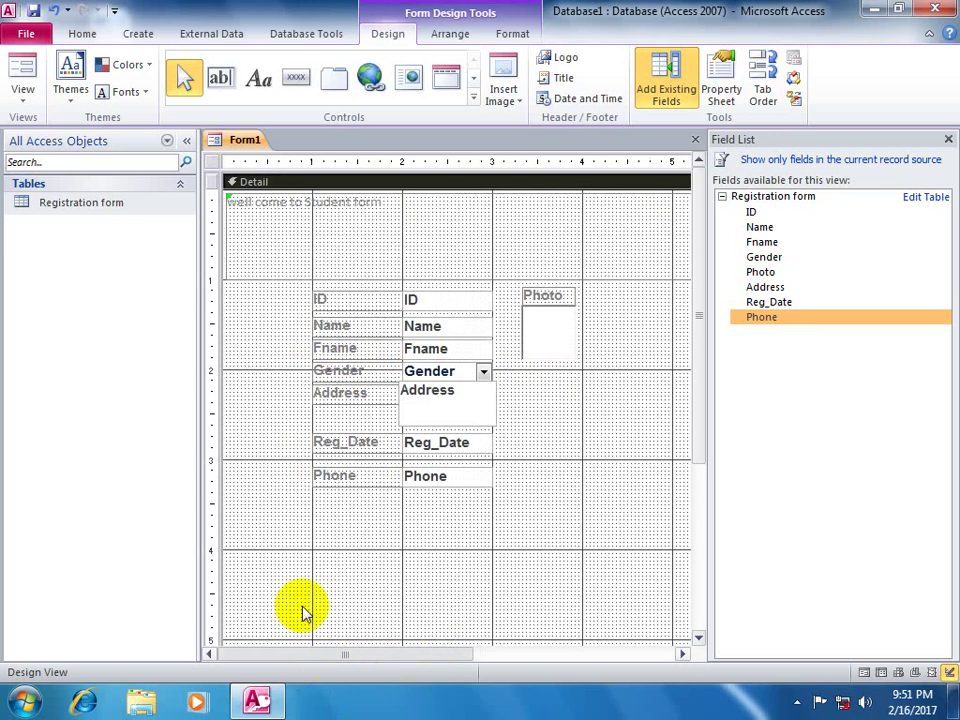
pyautogui.click(391, 205)
pyautogui.moveTo(391, 205); pyautogui.dragTo(193, 222)
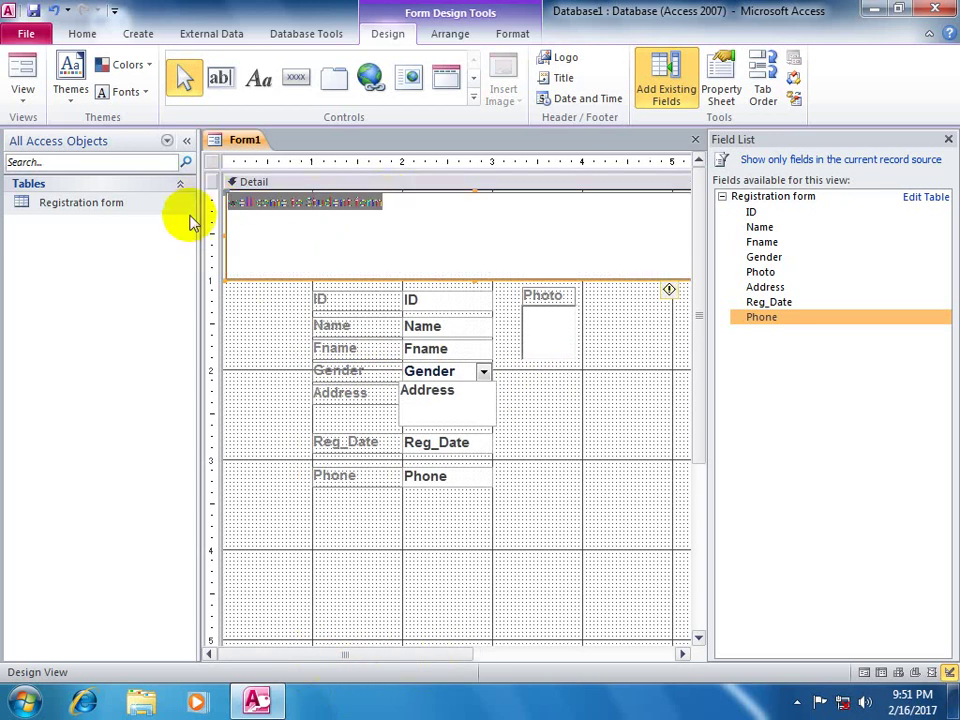
# - Format the title as red 24-point text on black, widen it, and preview in Form View
pyautogui.click(88, 33)
pyautogui.click(873, 60)
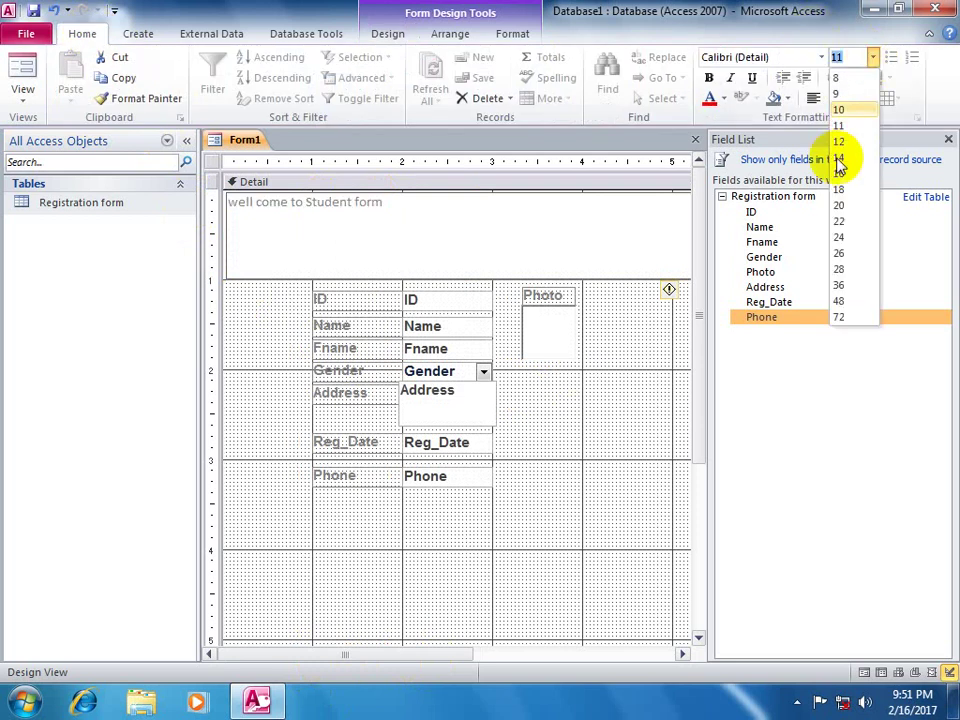
pyautogui.click(850, 238)
pyautogui.click(710, 100)
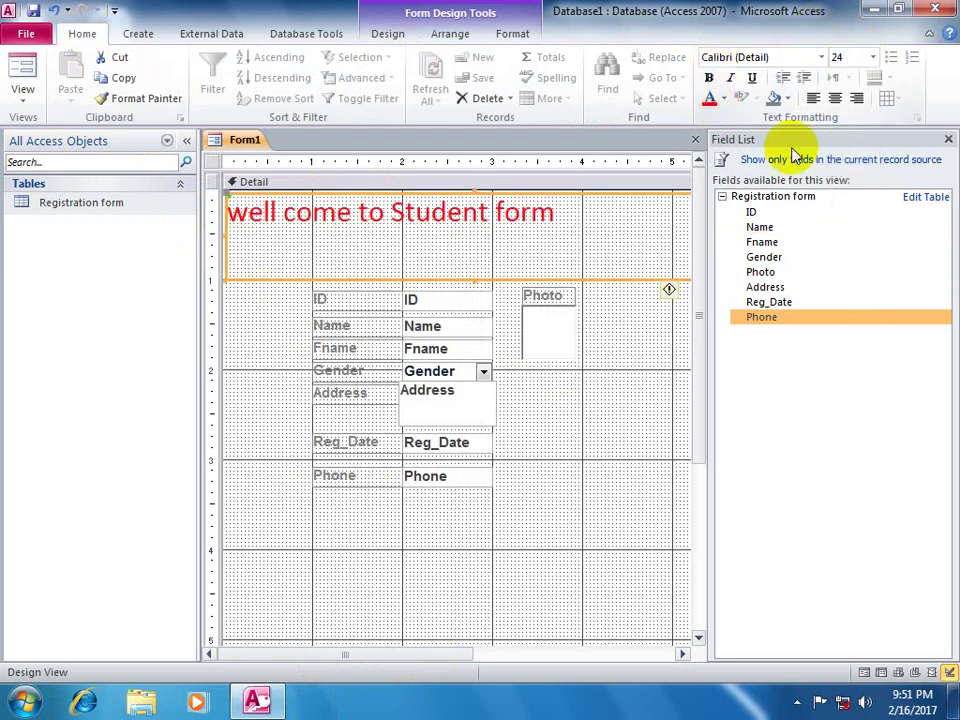
pyautogui.click(775, 98)
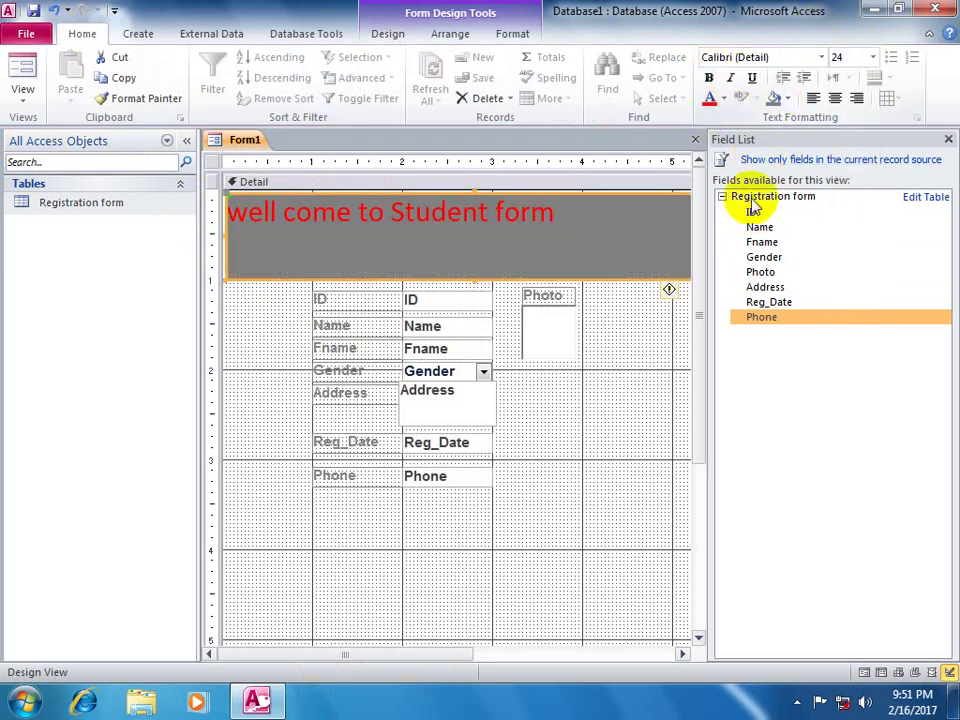
pyautogui.click(789, 98)
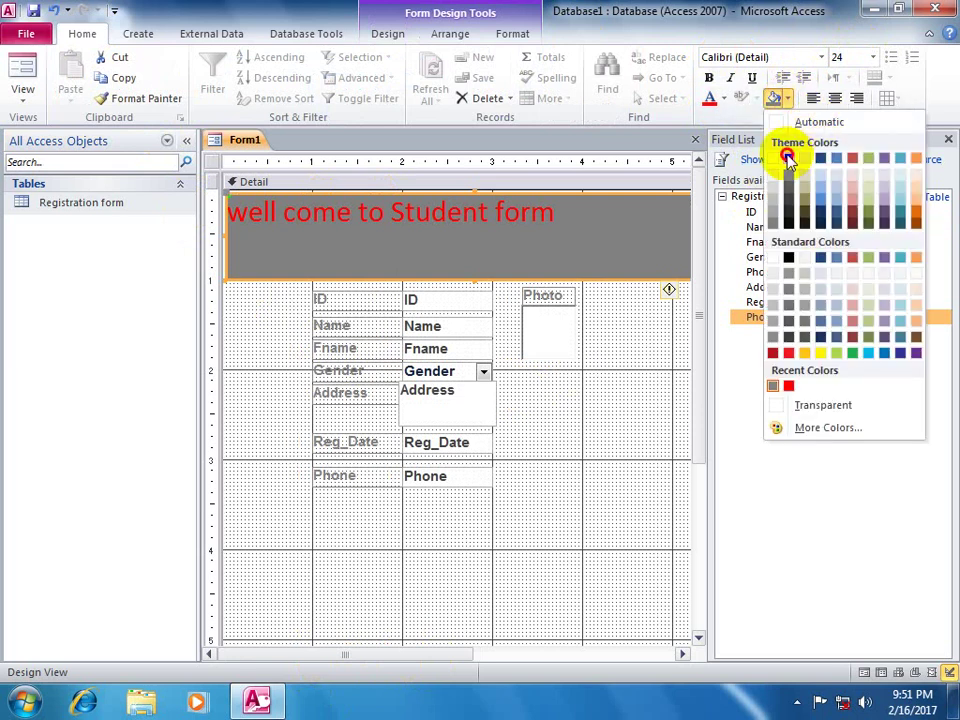
pyautogui.click(788, 158)
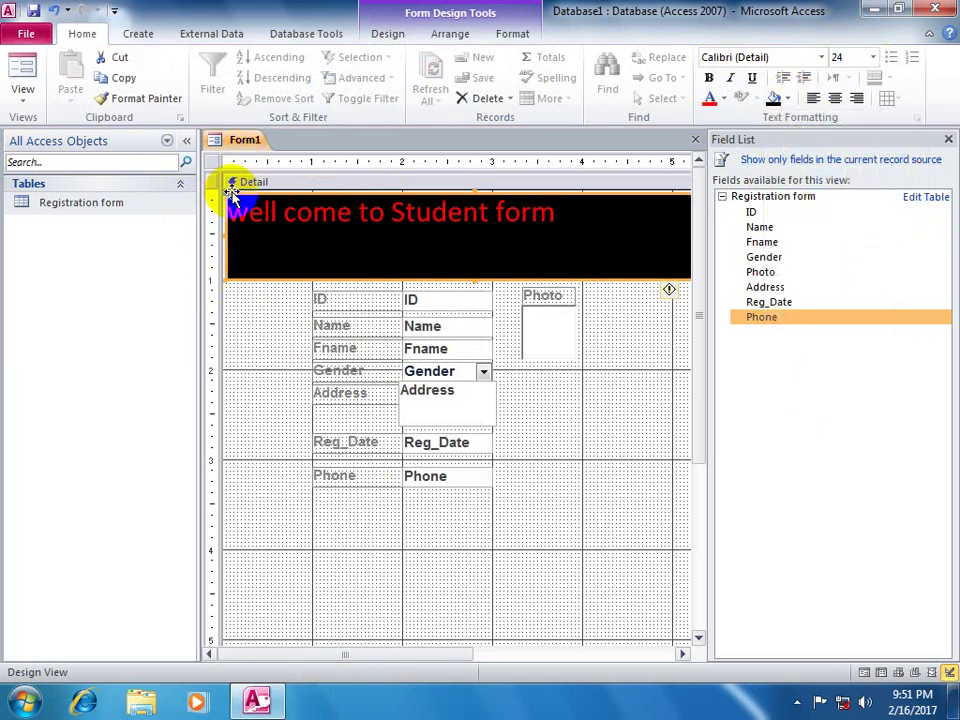
pyautogui.moveTo(226, 218); pyautogui.dragTo(222, 284)
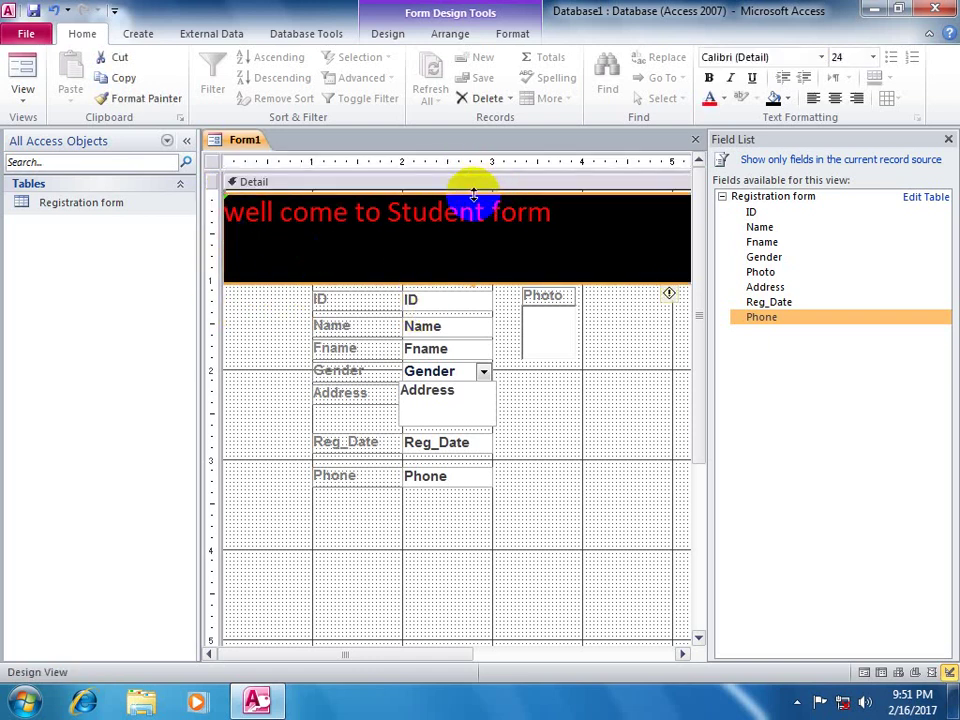
pyautogui.click(22, 70)
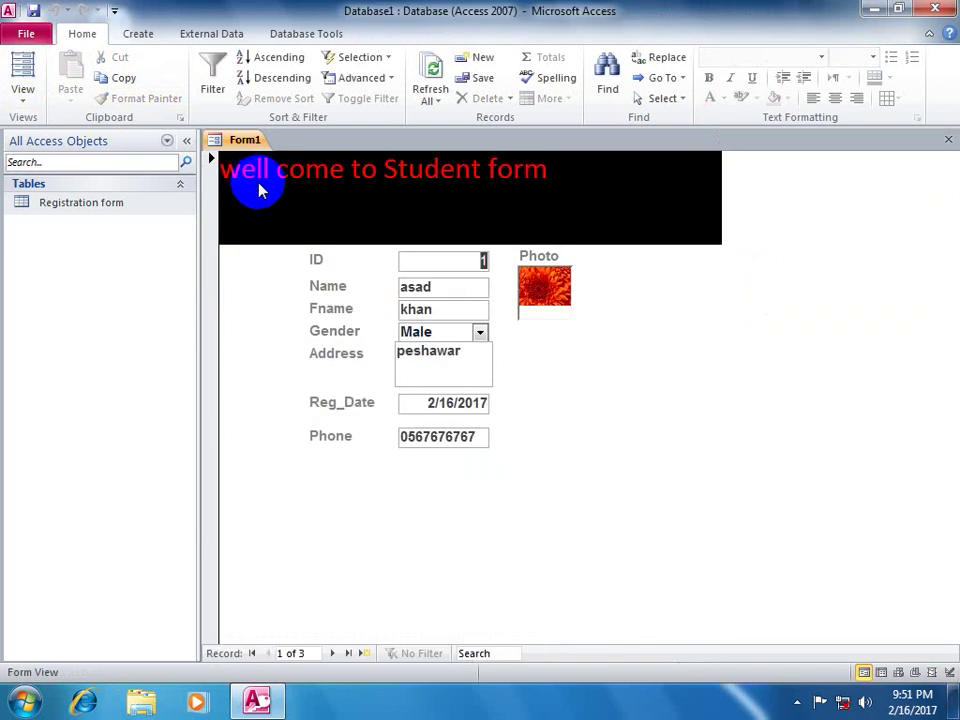
# - Back in Design View, draw an Option Group beside Address and Reg_Date to start its wizard
pyautogui.click(22, 86)
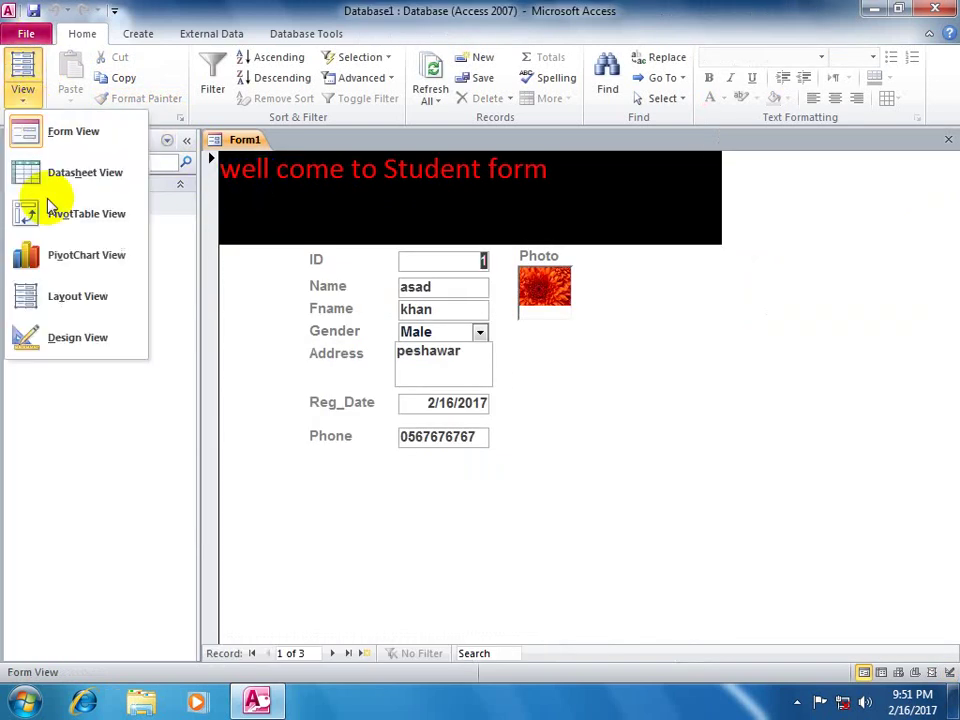
pyautogui.click(63, 340)
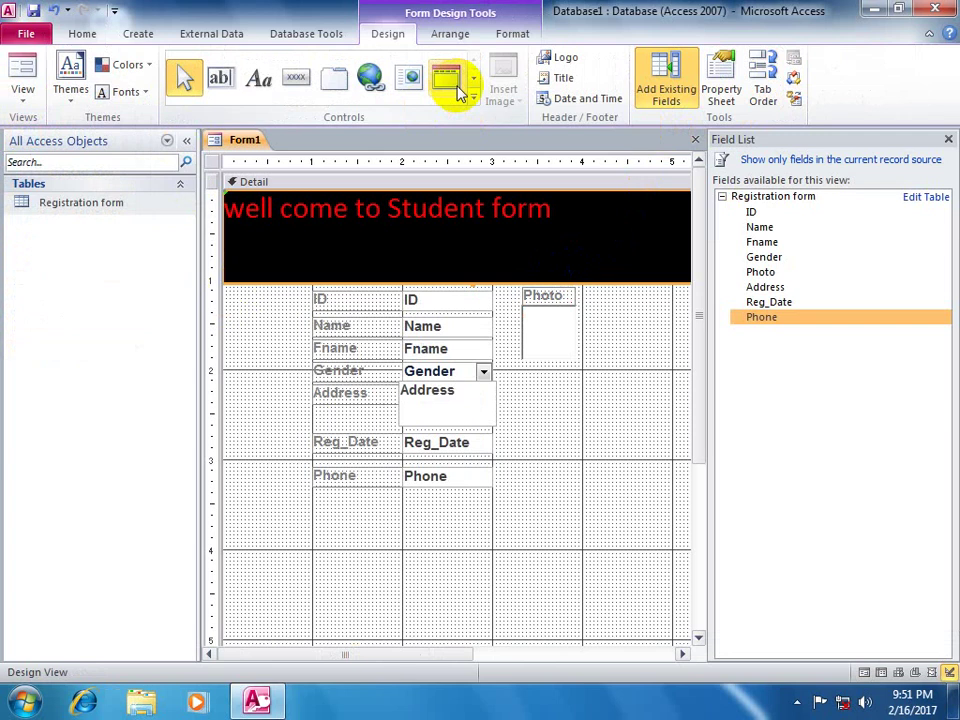
pyautogui.click(477, 101)
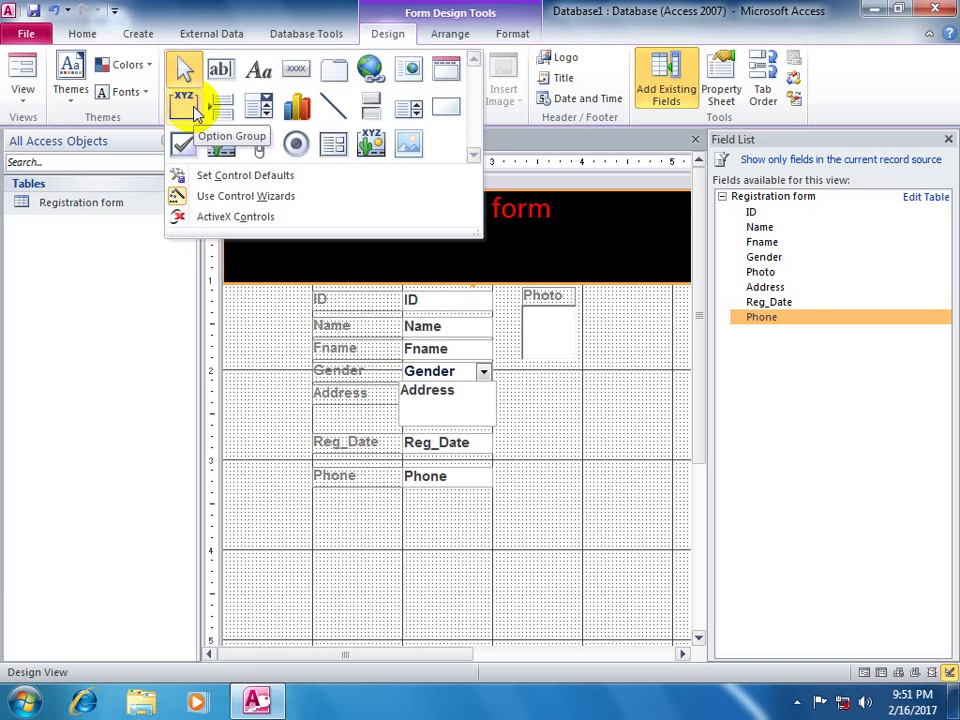
pyautogui.click(185, 100)
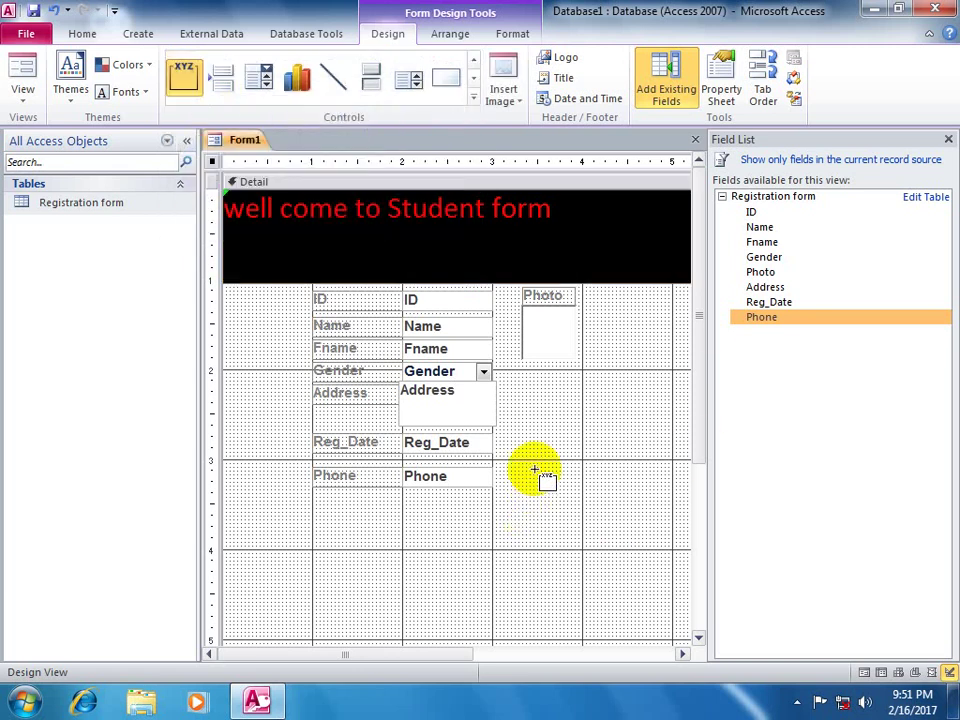
pyautogui.moveTo(518, 388); pyautogui.dragTo(599, 503)
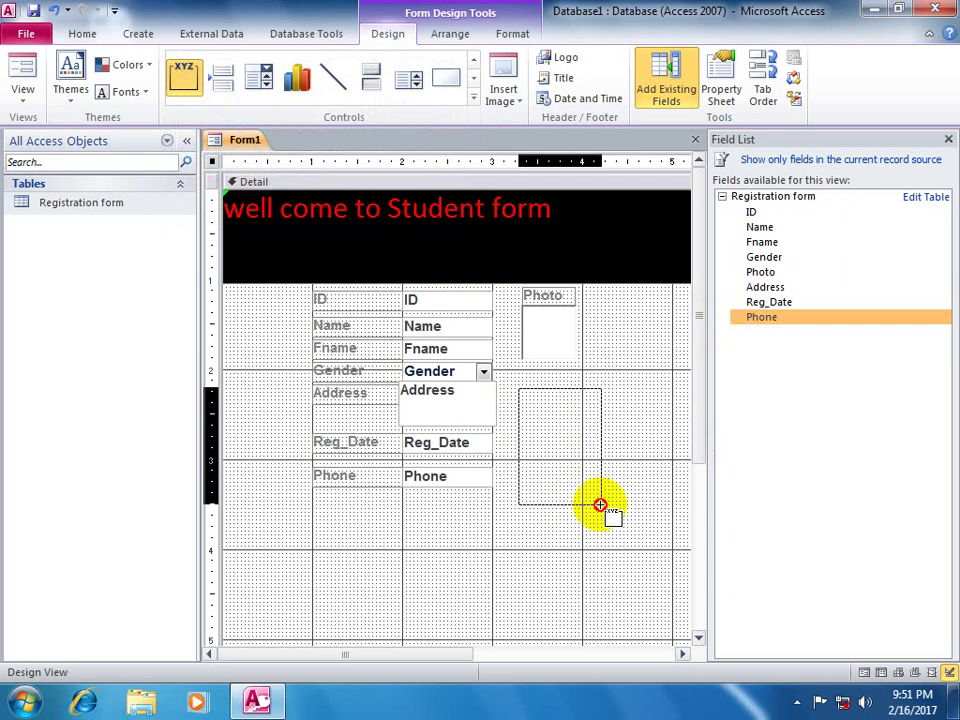
pyautogui.moveTo(599, 503); pyautogui.dragTo(600, 503)
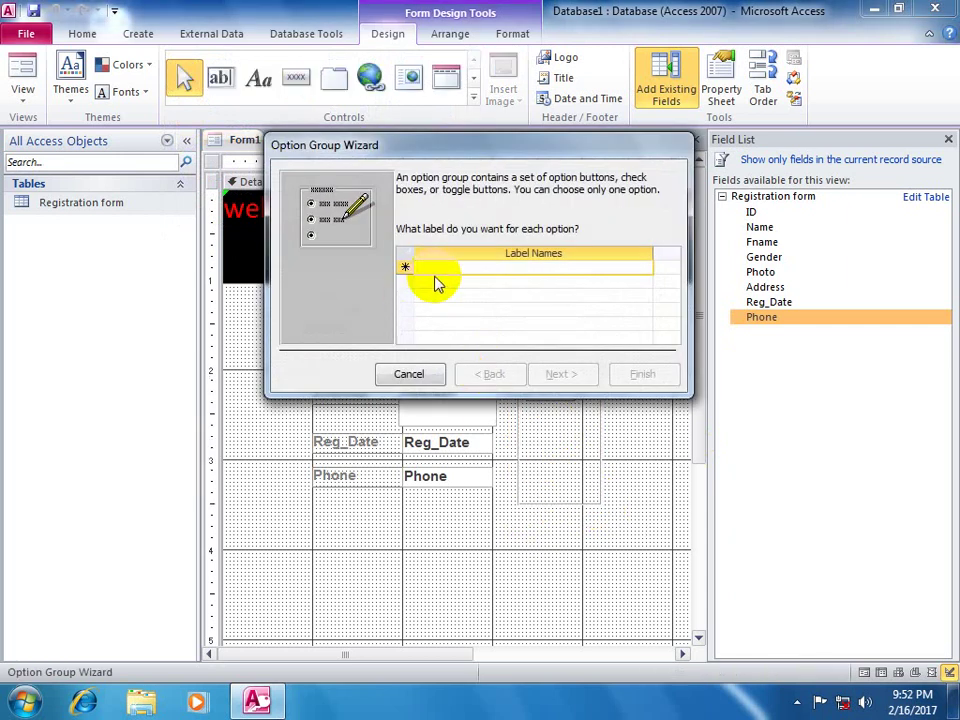
# - Enter the option labels male and Female and choose no default option
pyautogui.write('mal')
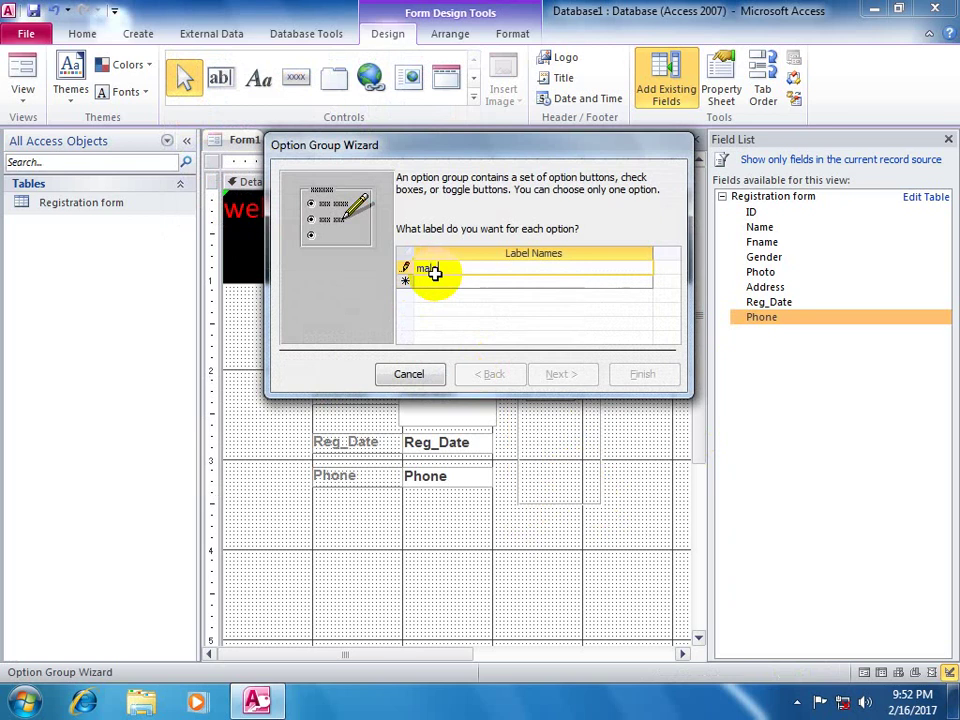
pyautogui.write('e')
pyautogui.press('Down')
pyautogui.write('fe')
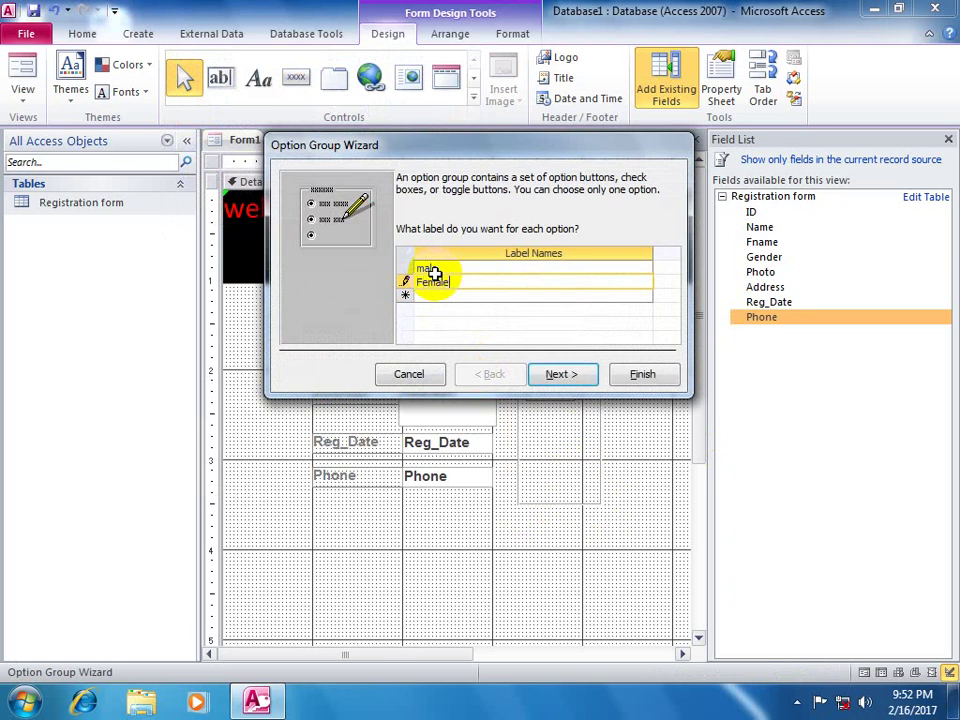
pyautogui.click(540, 367)
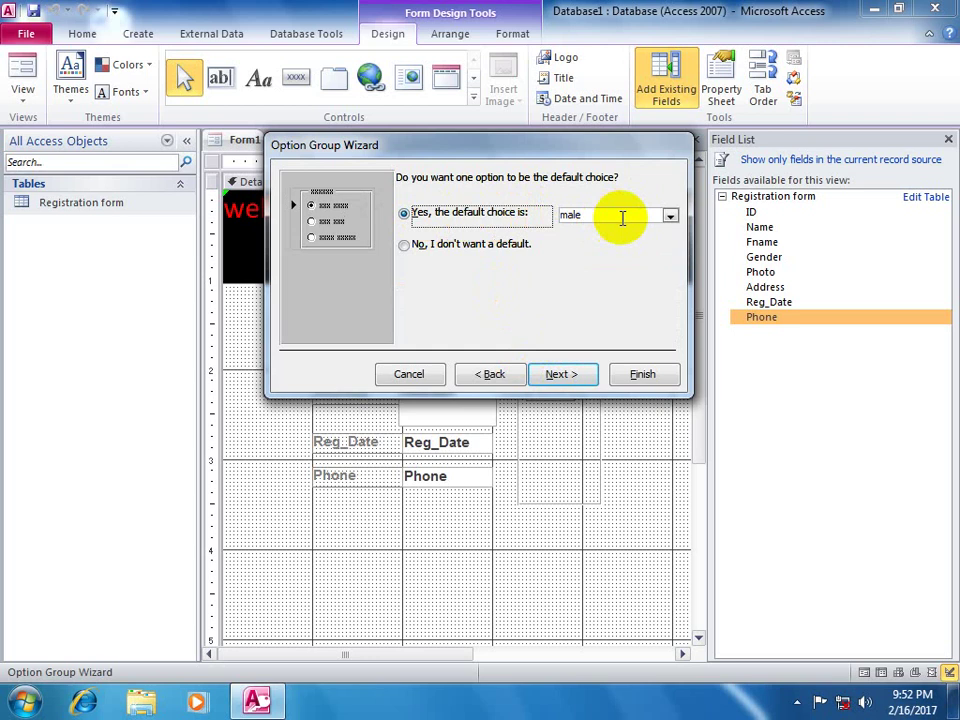
pyautogui.click(440, 256)
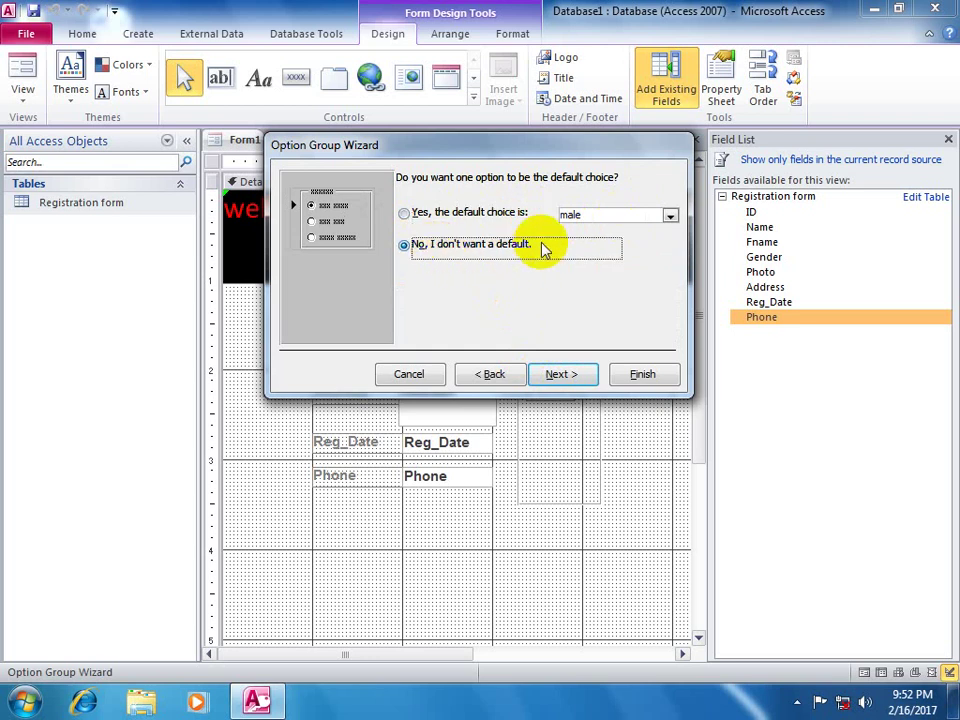
pyautogui.moveTo(549, 148); pyautogui.dragTo(415, 200)
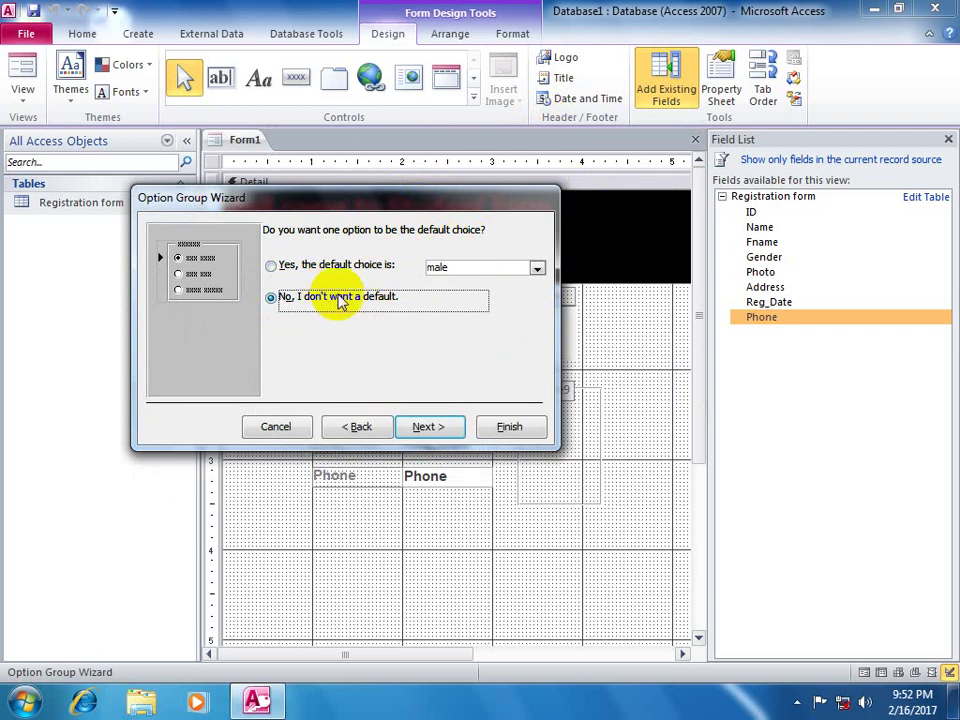
# - Keep the default values and storage, and choose check boxes as the control type
pyautogui.click(433, 426)
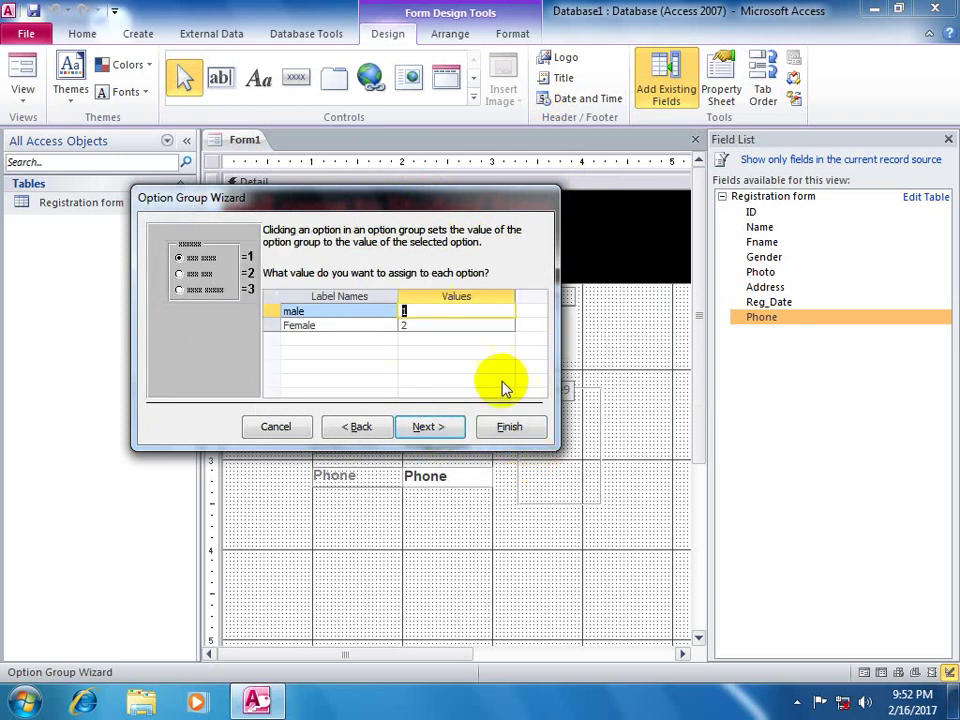
pyautogui.click(428, 426)
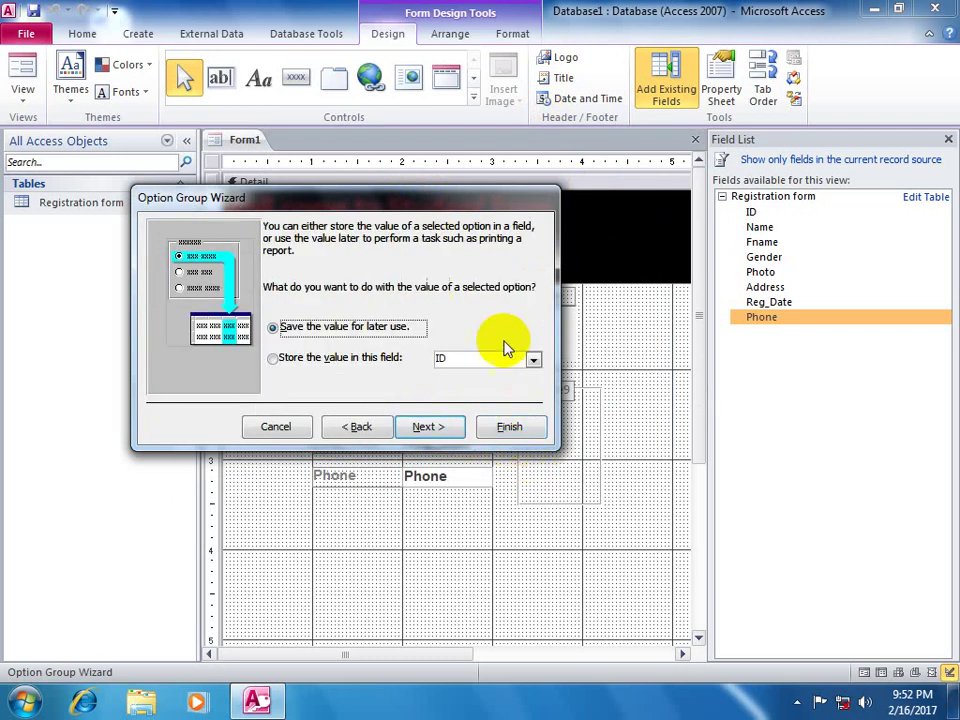
pyautogui.click(428, 426)
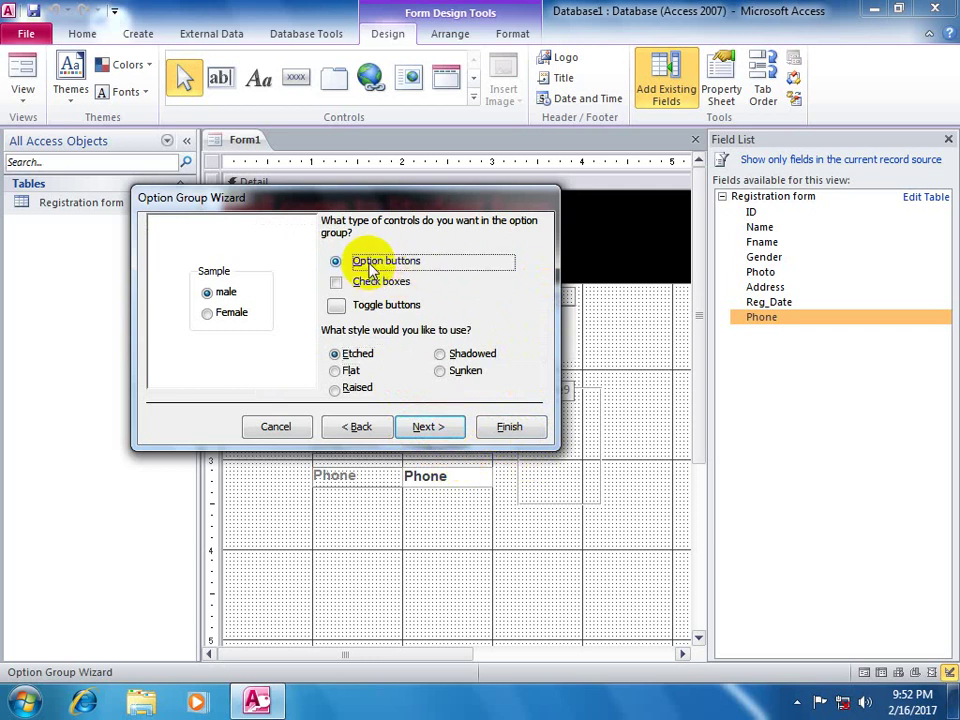
pyautogui.click(340, 281)
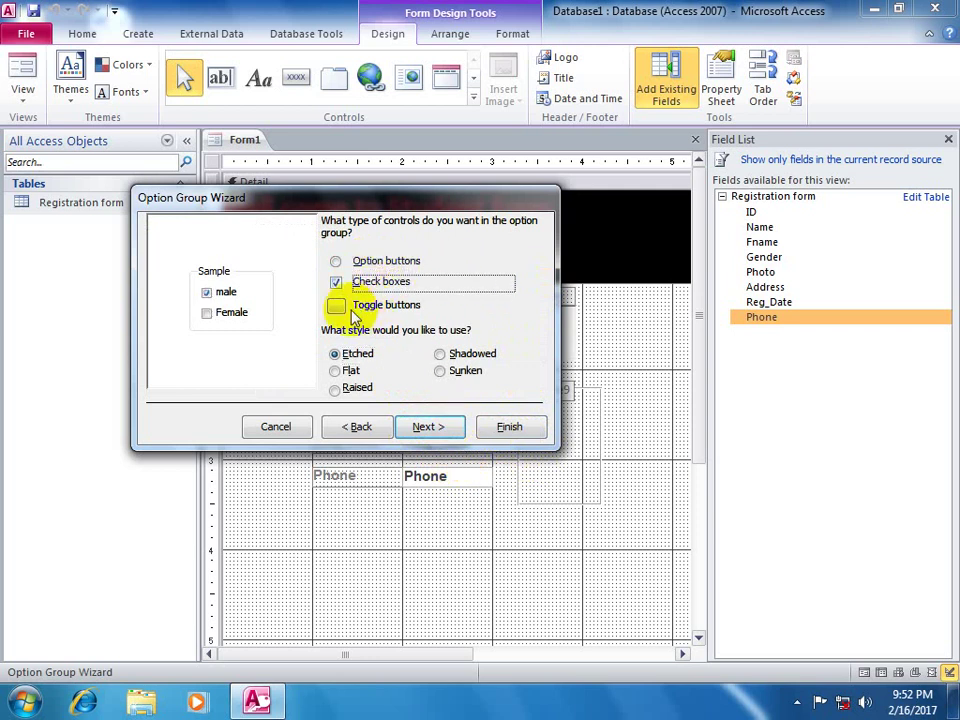
pyautogui.click(339, 307)
pyautogui.click(339, 280)
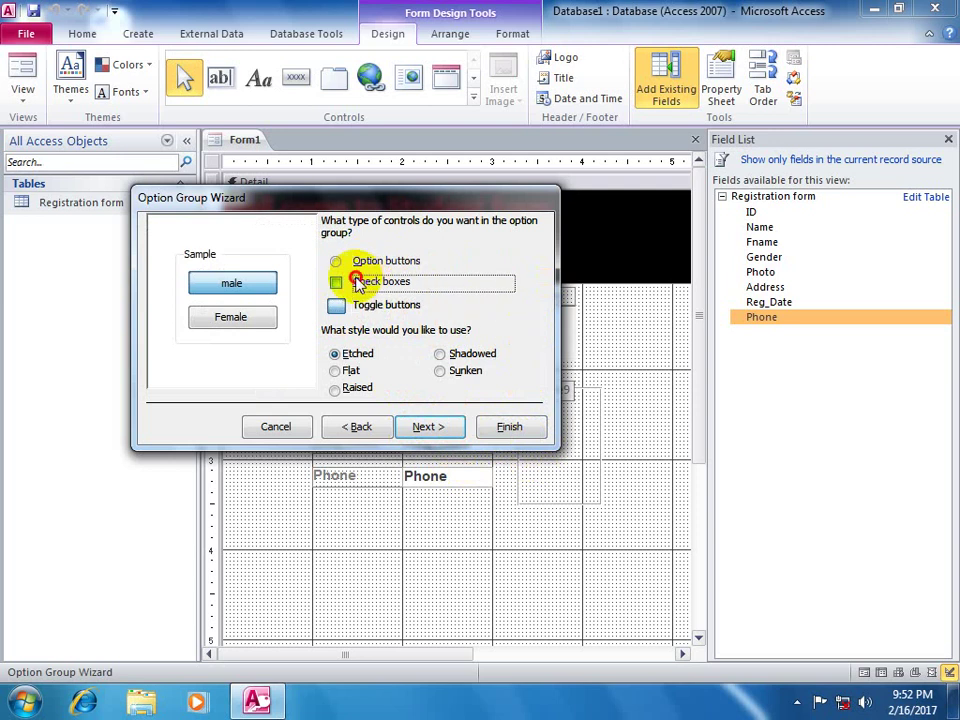
pyautogui.click(372, 262)
pyautogui.click(338, 281)
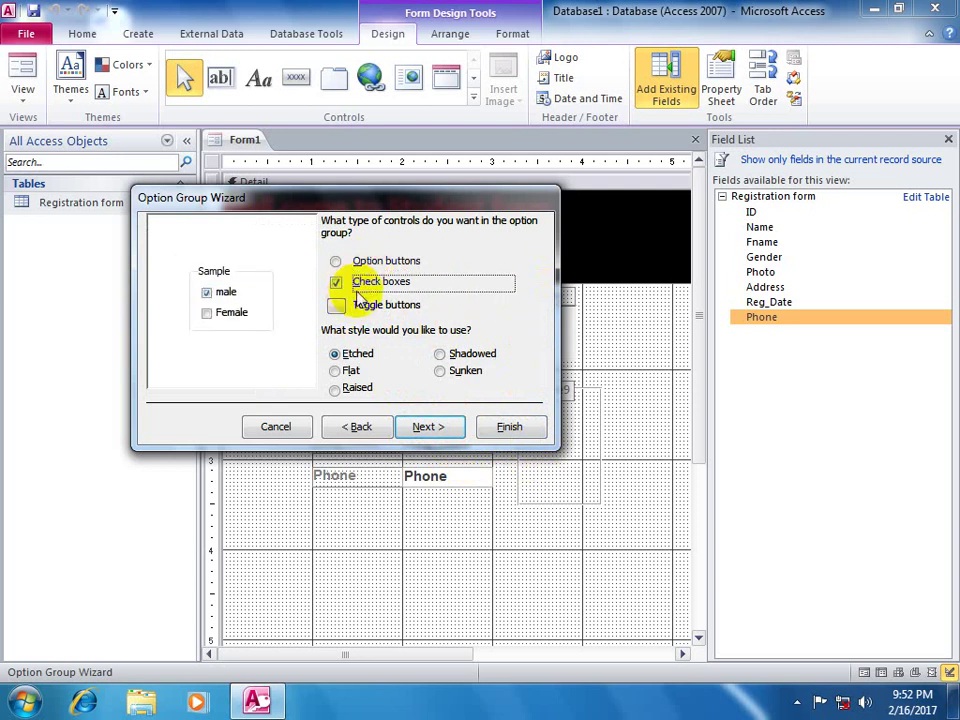
pyautogui.click(343, 305)
pyautogui.click(362, 284)
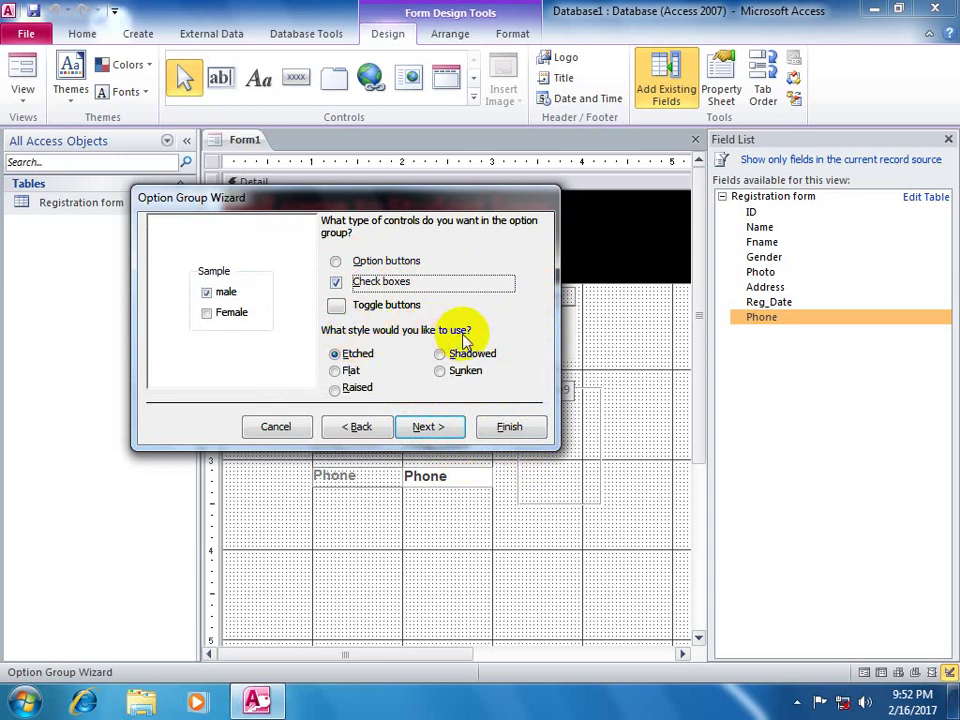
# - Give the group the Shadowed style and finish the wizard
pyautogui.click(338, 370)
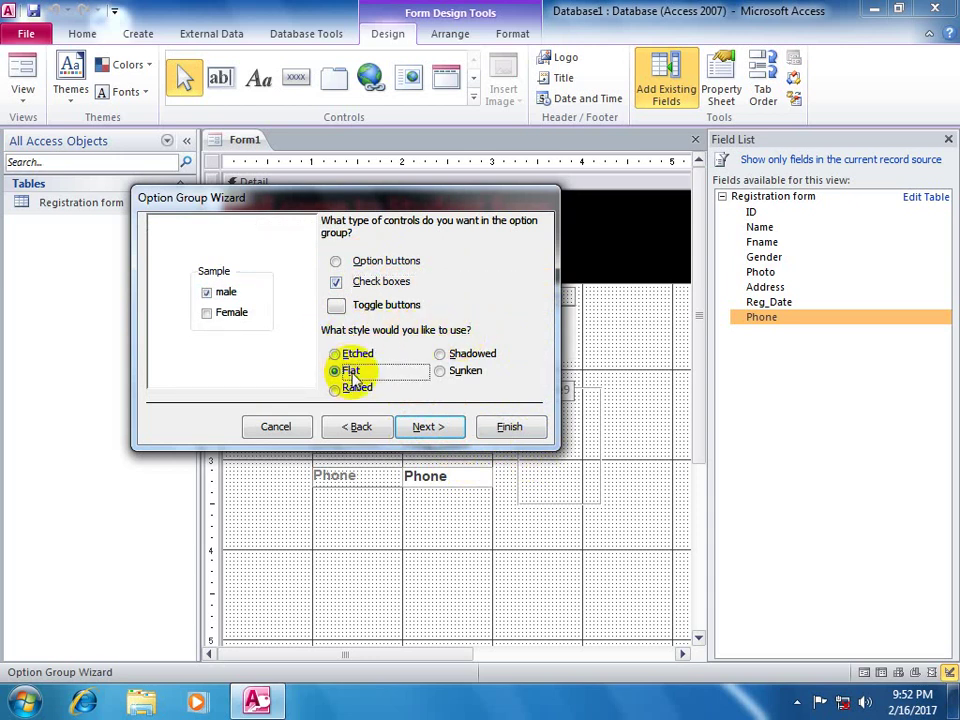
pyautogui.click(350, 388)
pyautogui.click(448, 354)
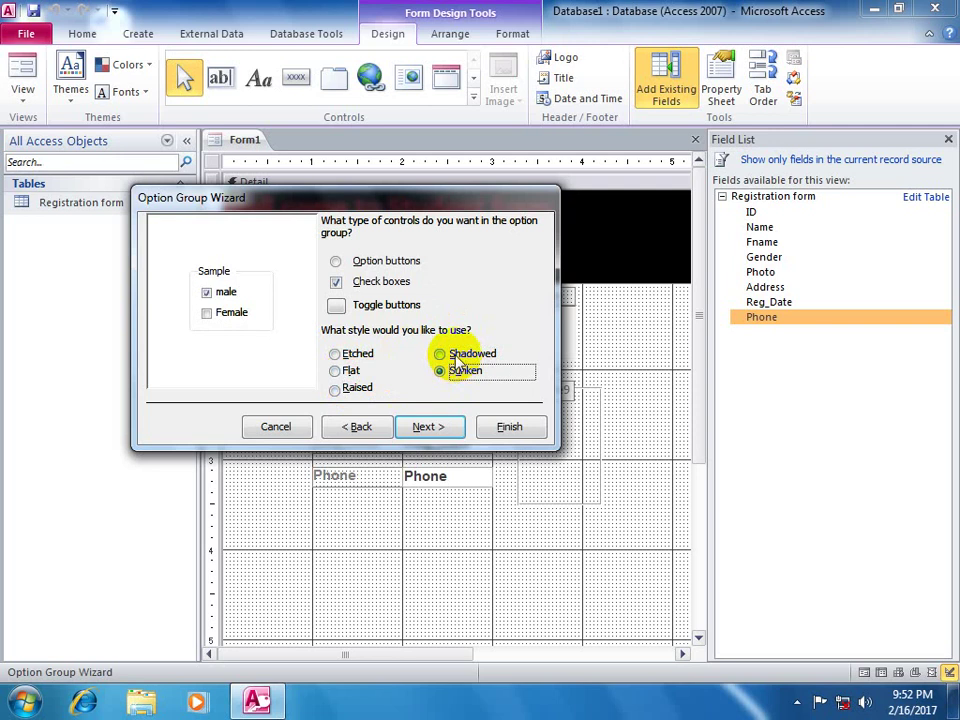
pyautogui.click(457, 356)
pyautogui.click(429, 428)
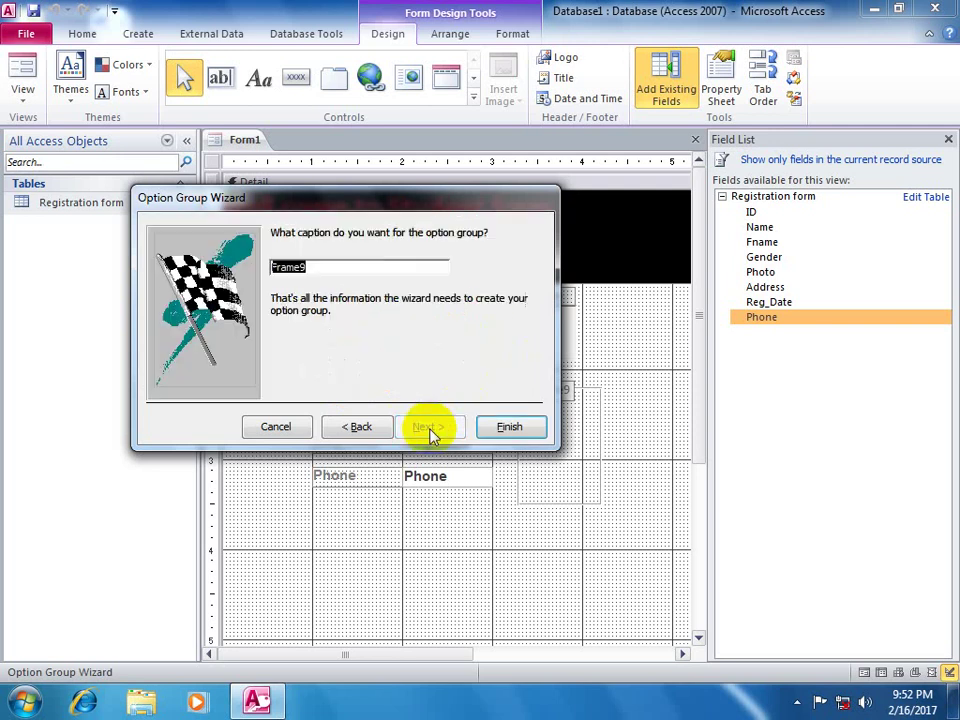
pyautogui.click(530, 416)
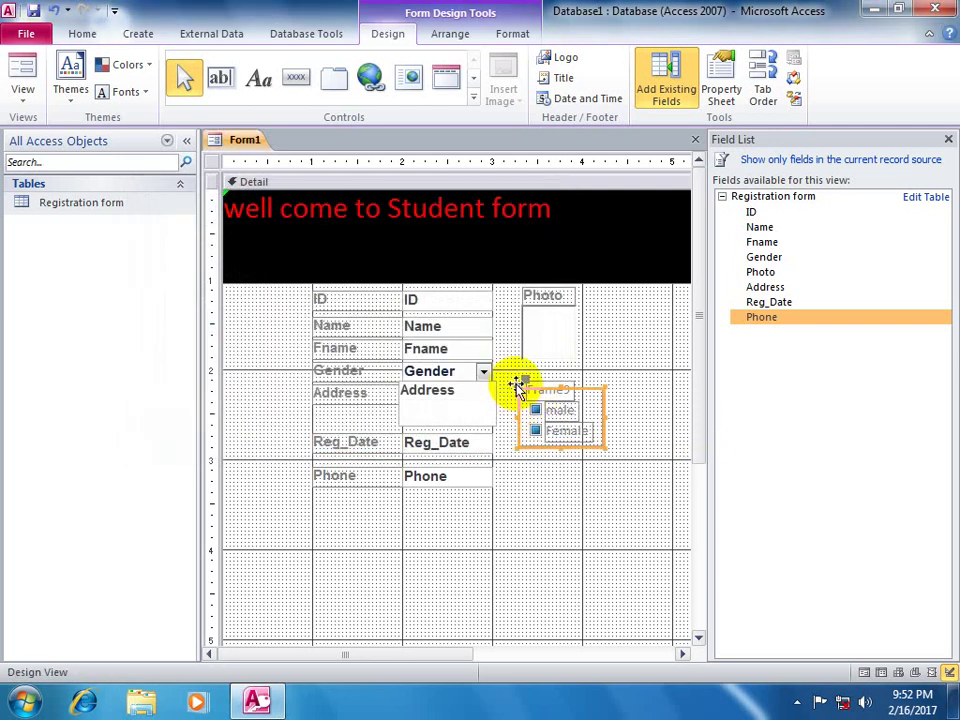
# - Widen the option group caption, rename it Gender, and view record 1 in Form View
pyautogui.click(545, 387)
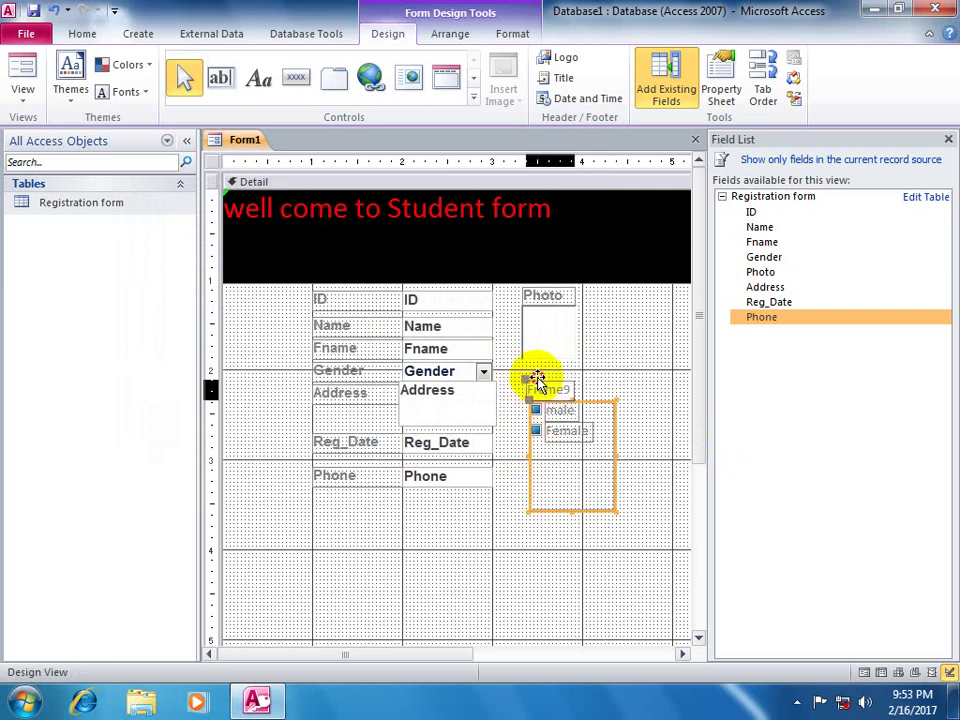
pyautogui.moveTo(580, 387); pyautogui.dragTo(611, 388)
pyautogui.click(562, 390)
pyautogui.doubleClick(562, 390)
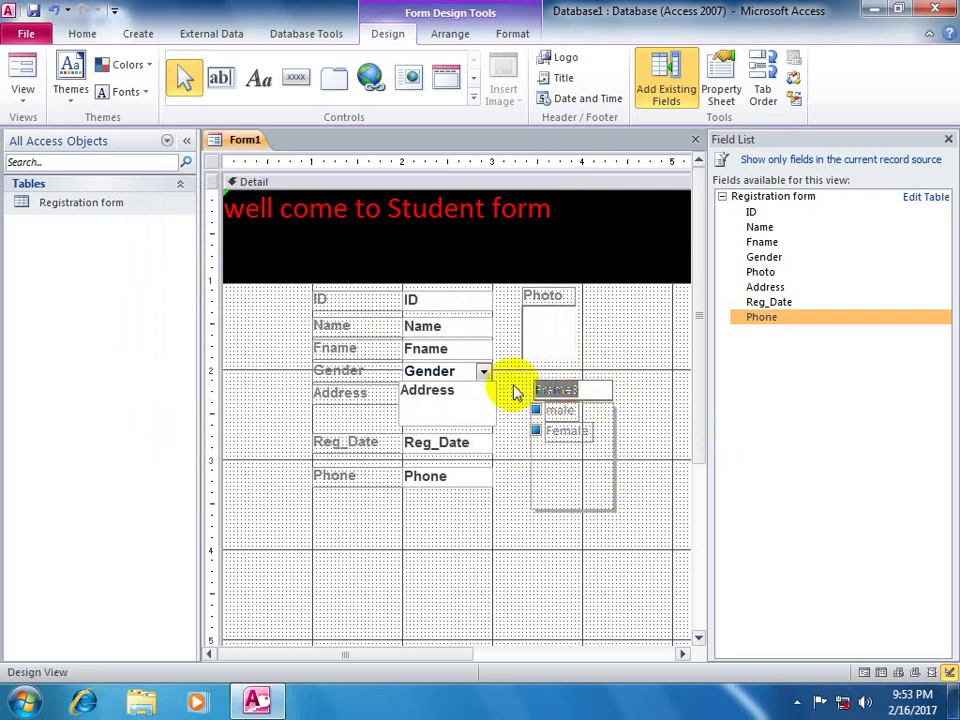
pyautogui.write('Gender')
pyautogui.click(574, 516)
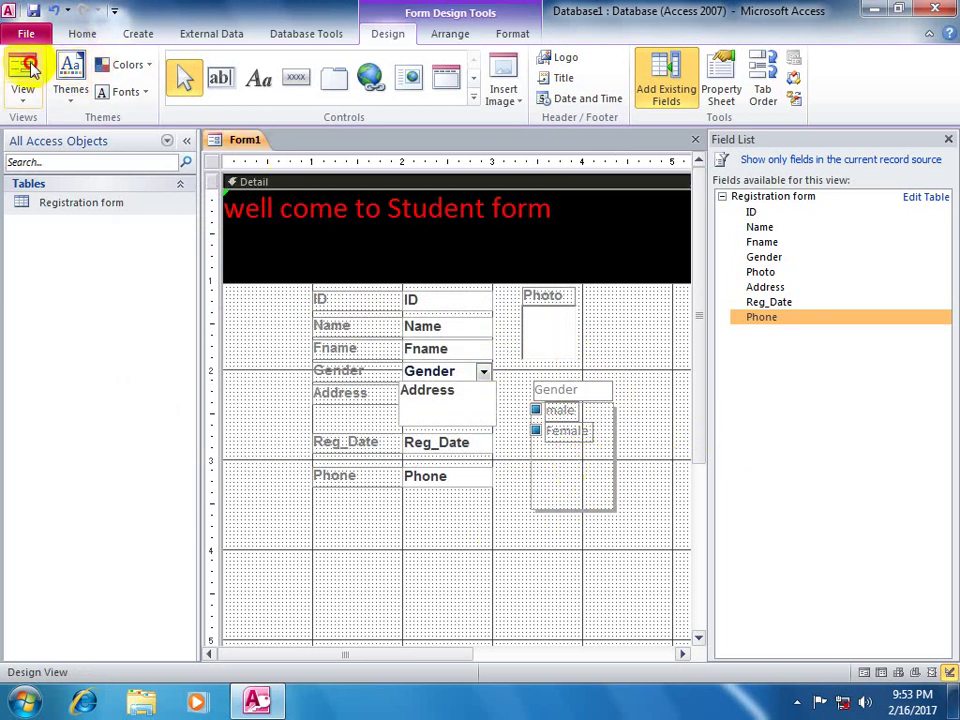
pyautogui.click(24, 66)
pyautogui.click(534, 370)
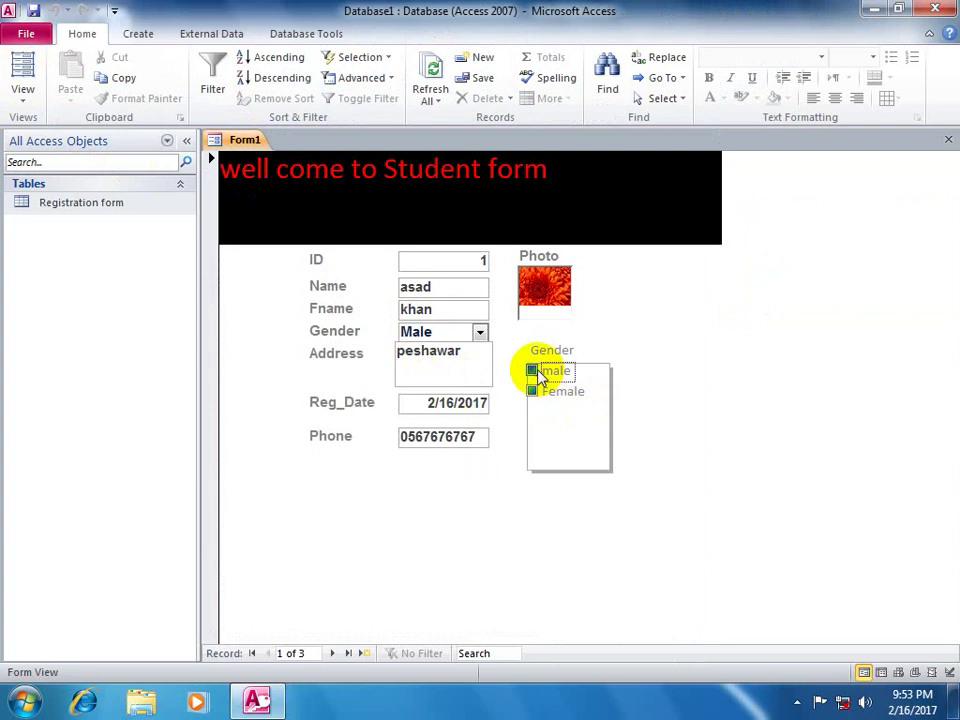
# - Toggle between male and Female in the Gender group, ending on Female
pyautogui.click(534, 392)
pyautogui.click(536, 371)
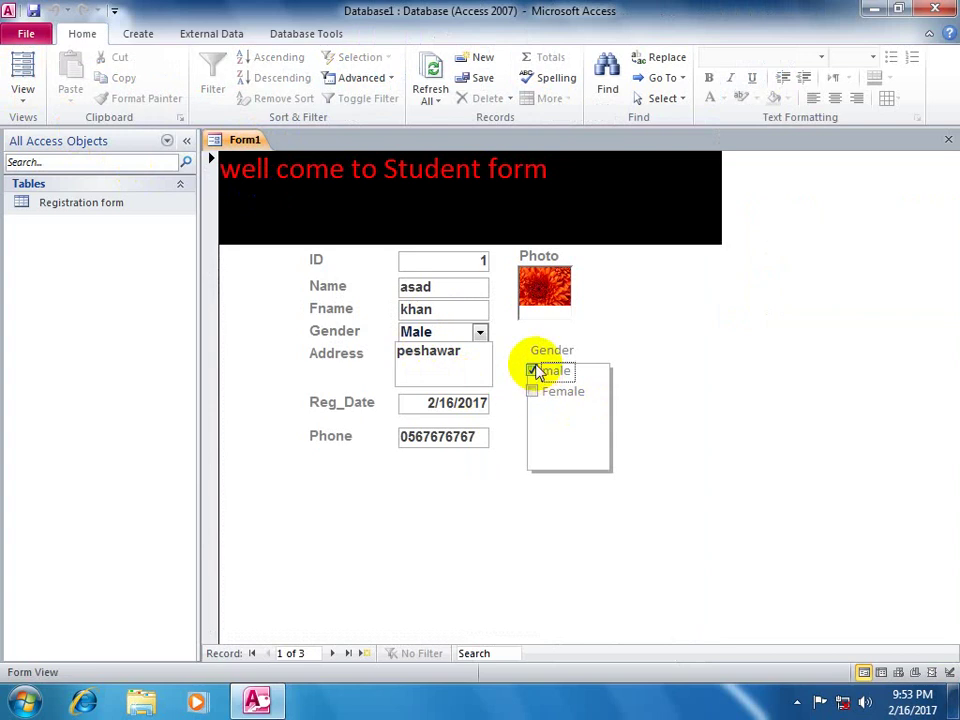
pyautogui.click(536, 392)
pyautogui.click(534, 371)
pyautogui.click(534, 394)
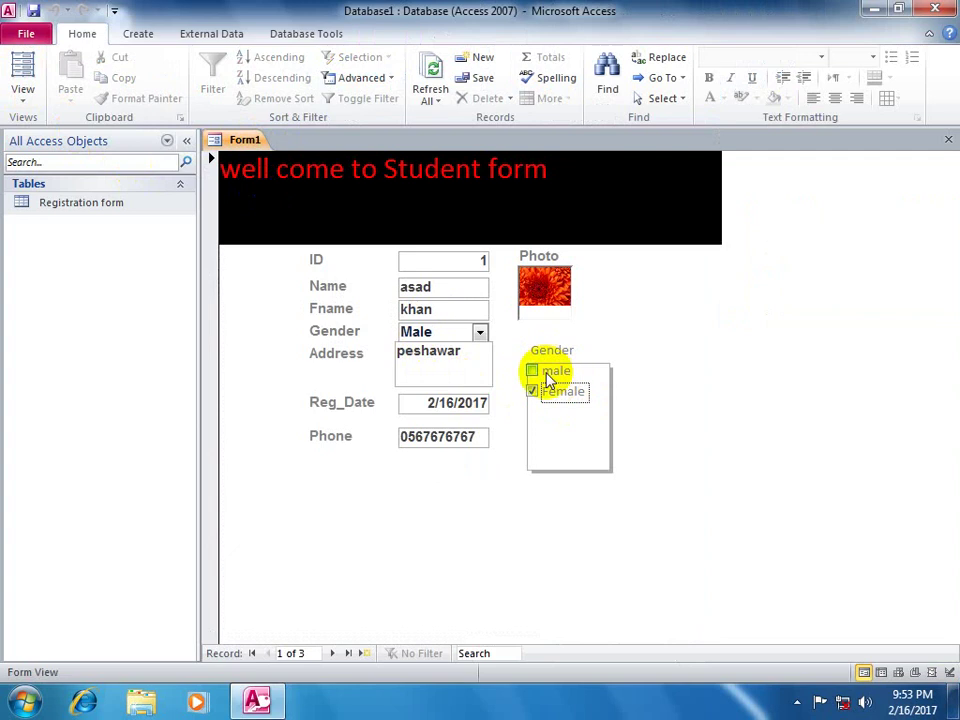
# - Switch the form back to Design View
pyautogui.click(22, 100)
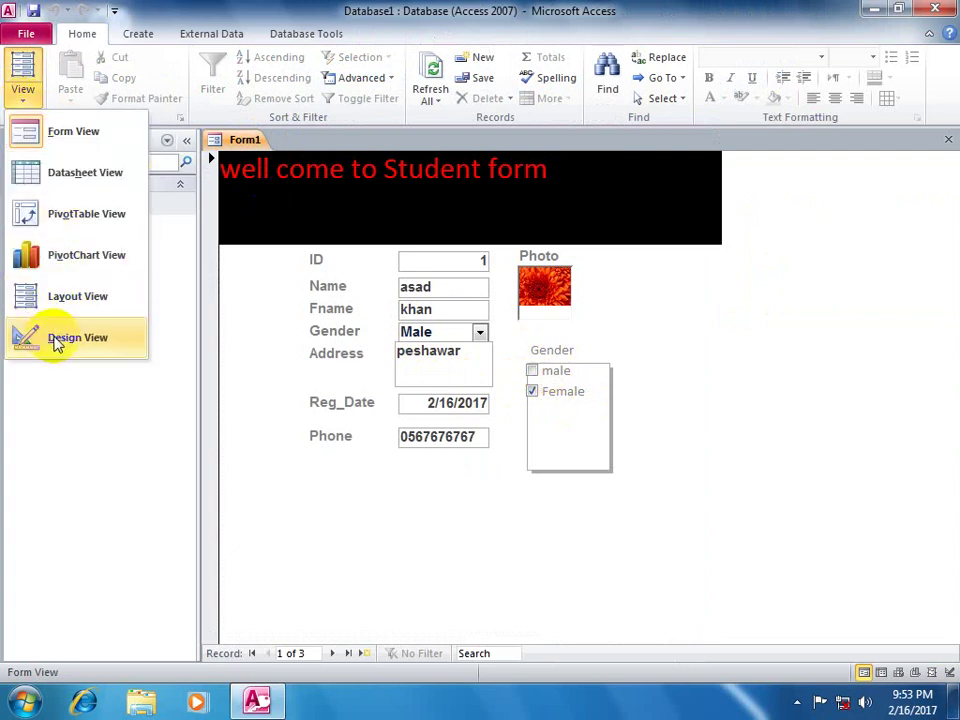
pyautogui.click(60, 338)
pyautogui.click(473, 104)
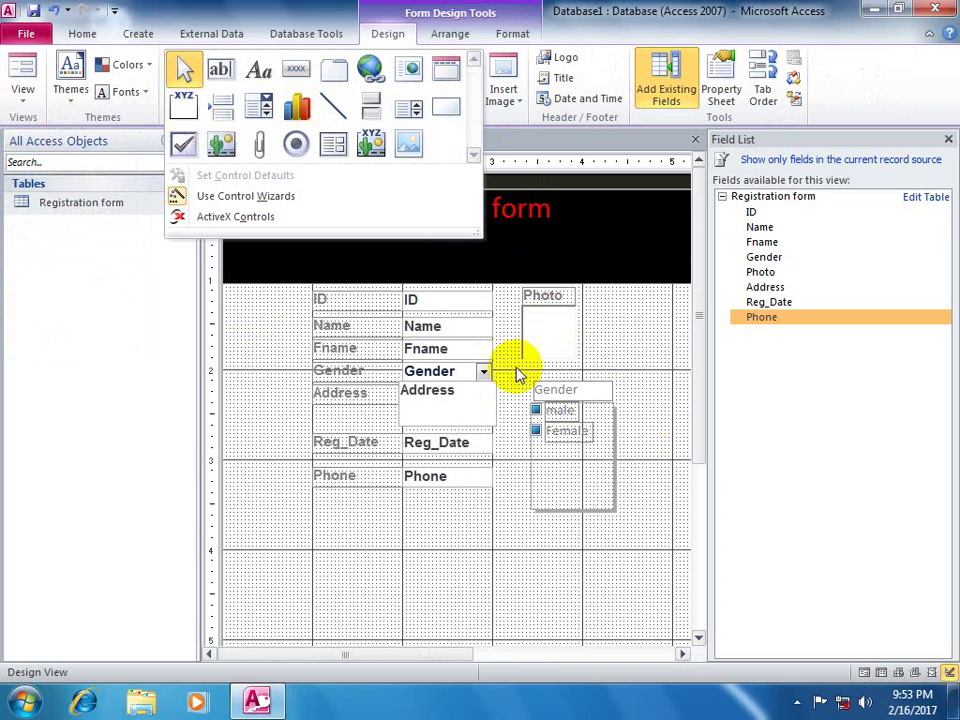
# - Select and delete the Gender check-box option group
pyautogui.moveTo(520, 377)
pyautogui.mouseDown()
pyautogui.moveTo(646, 500)
pyautogui.moveTo(647, 528)
pyautogui.mouseUp()
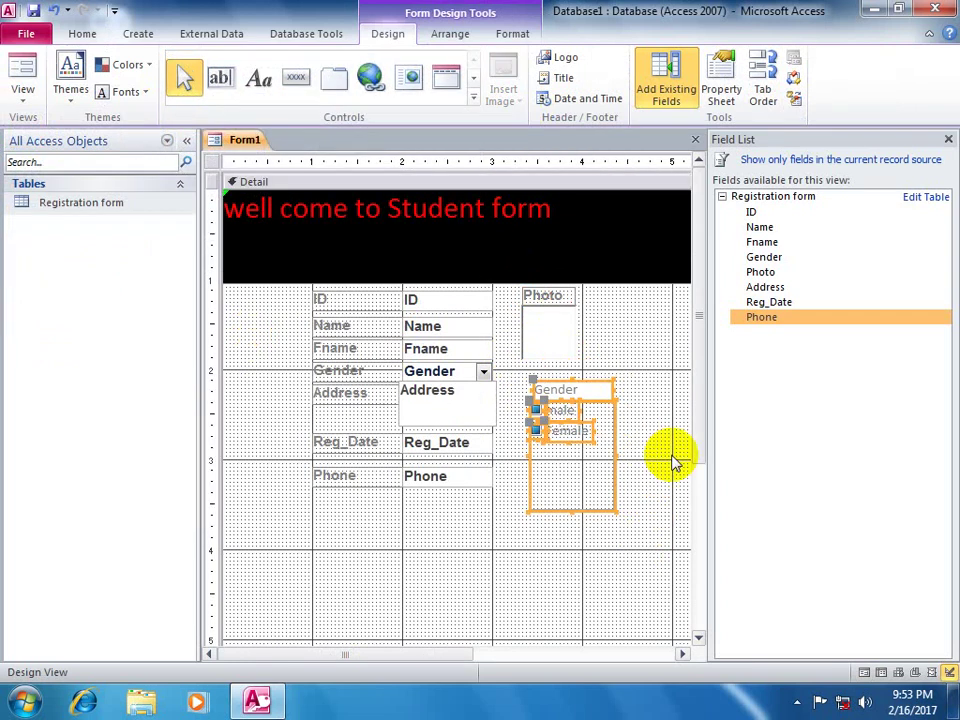
pyautogui.press('Delete')
pyautogui.click(474, 99)
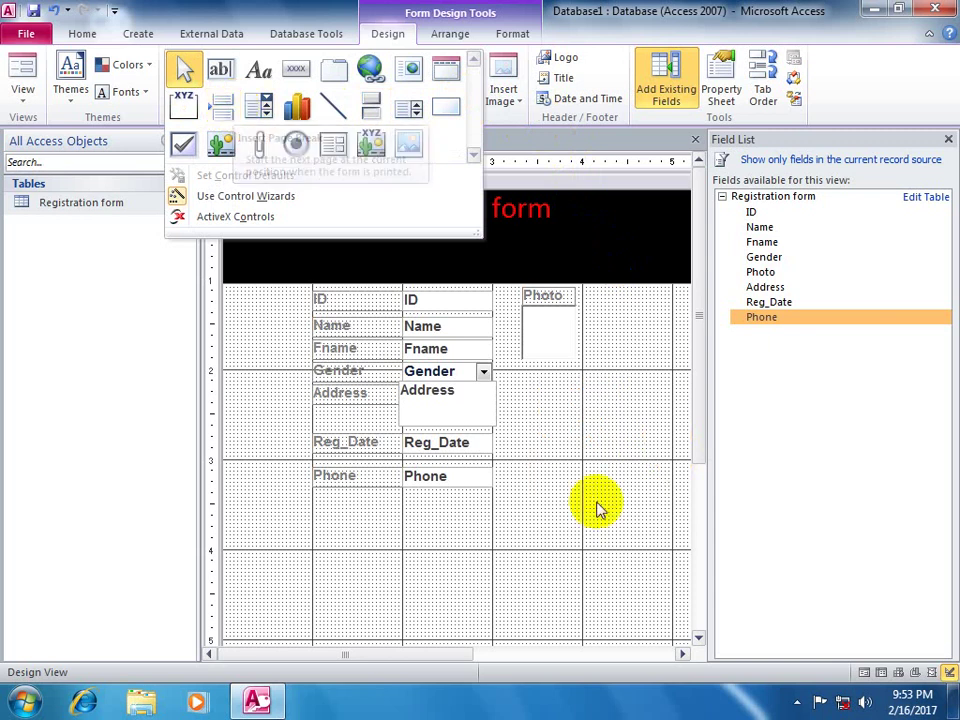
pyautogui.press('Escape')
# - Check the form in Print Preview, then close the preview
pyautogui.click(27, 38)
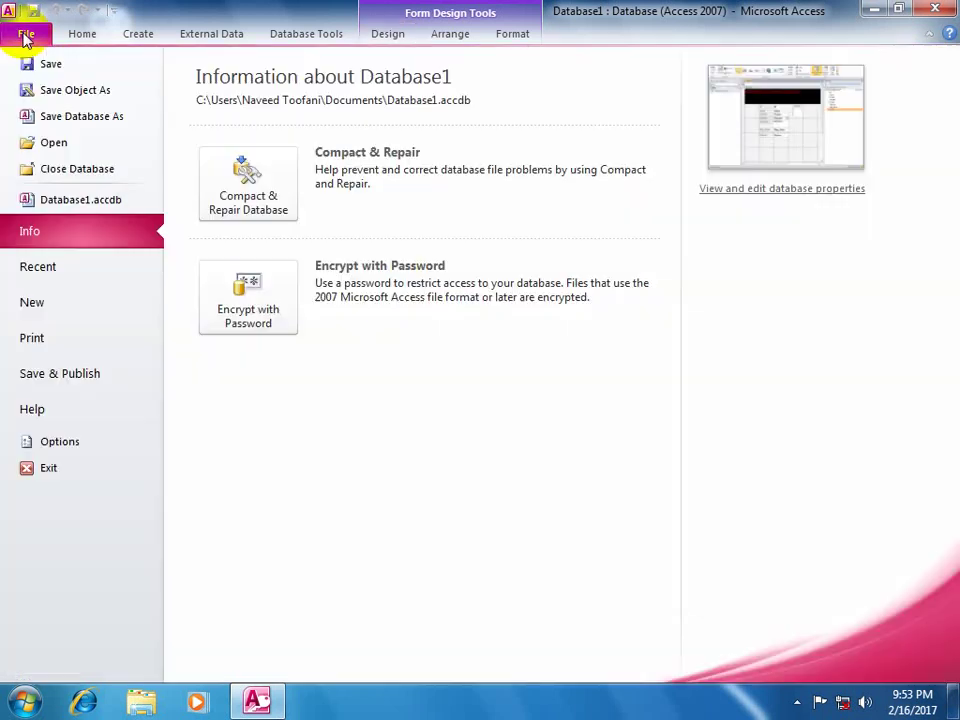
pyautogui.click(95, 341)
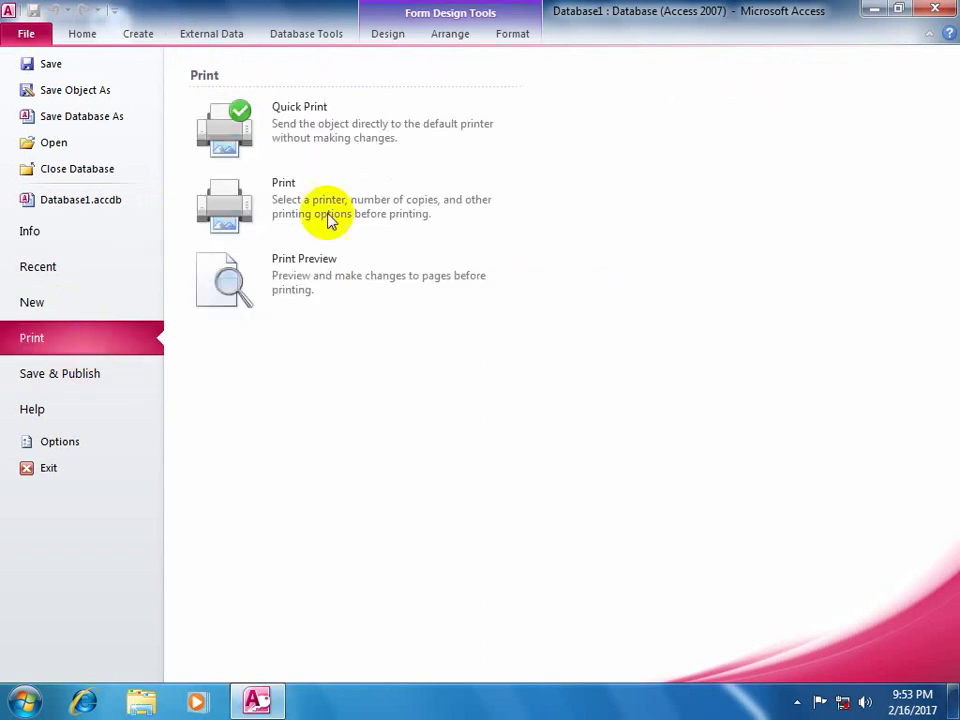
pyautogui.click(304, 279)
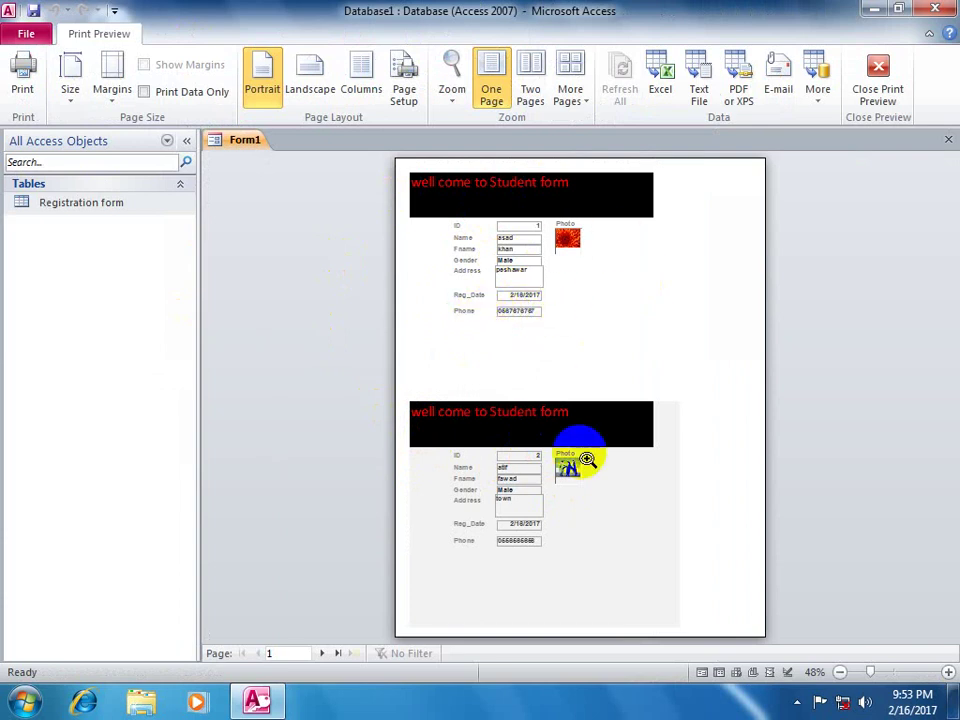
pyautogui.click(876, 95)
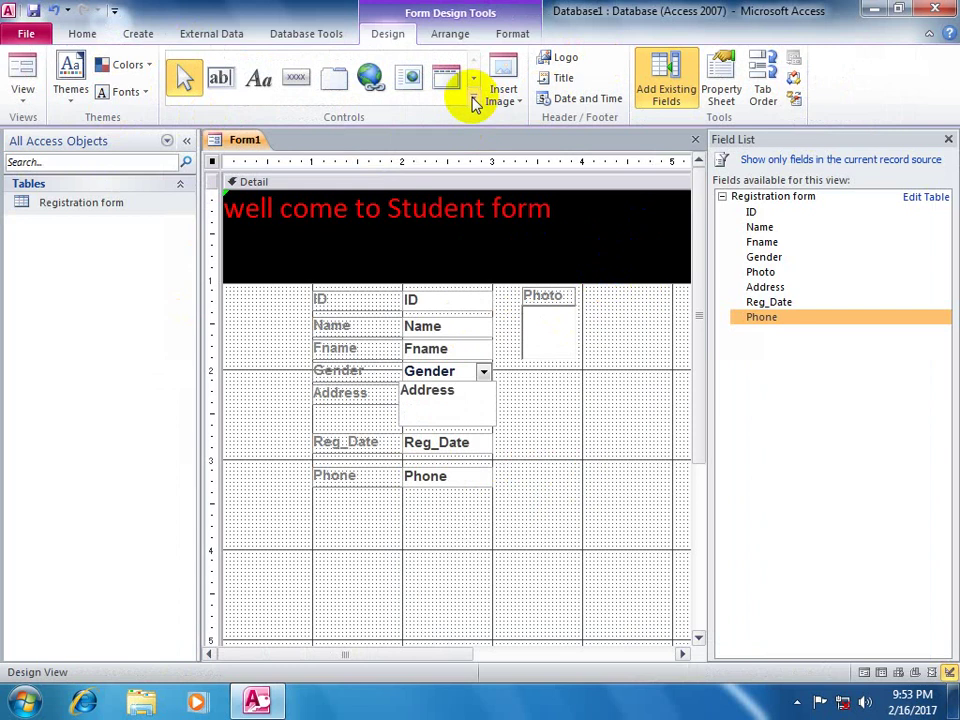
# - Insert a page break below the Phone field
pyautogui.click(474, 101)
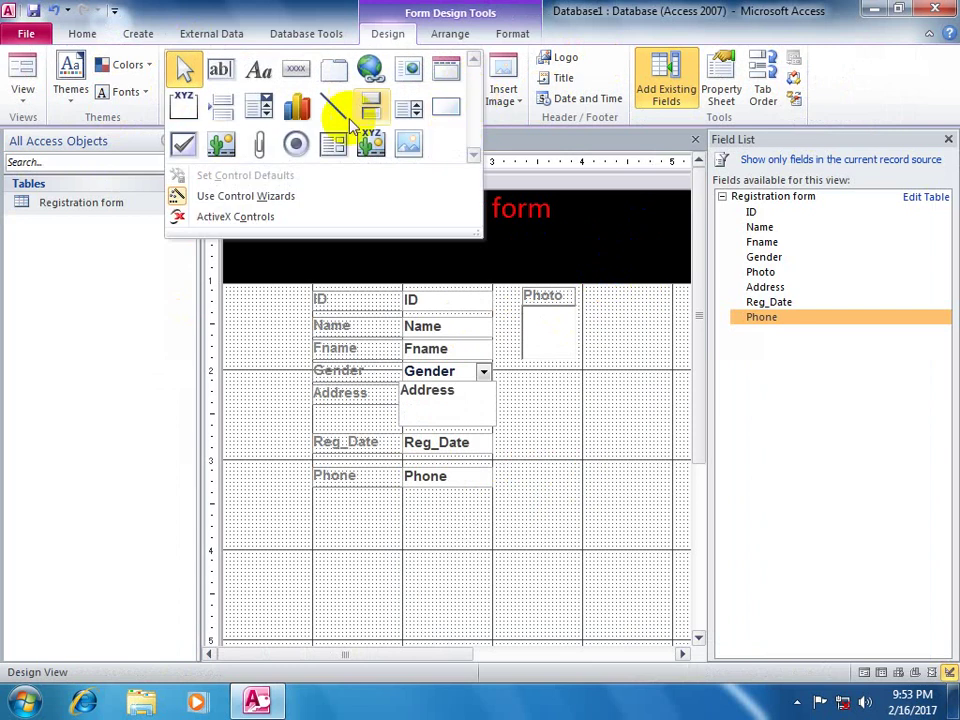
pyautogui.click(226, 110)
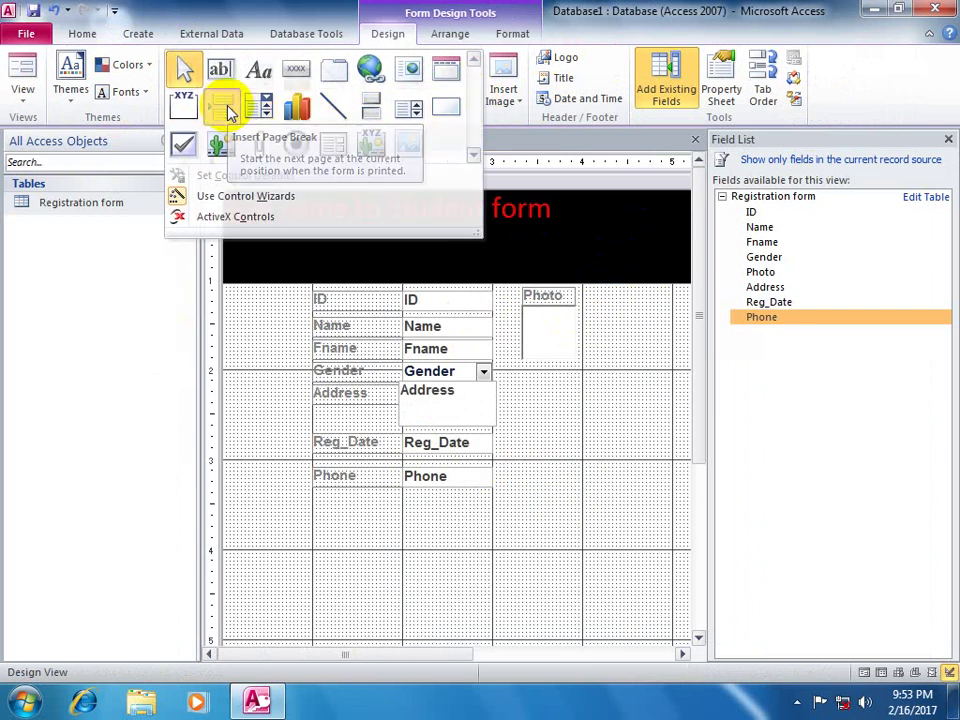
pyautogui.click(222, 497)
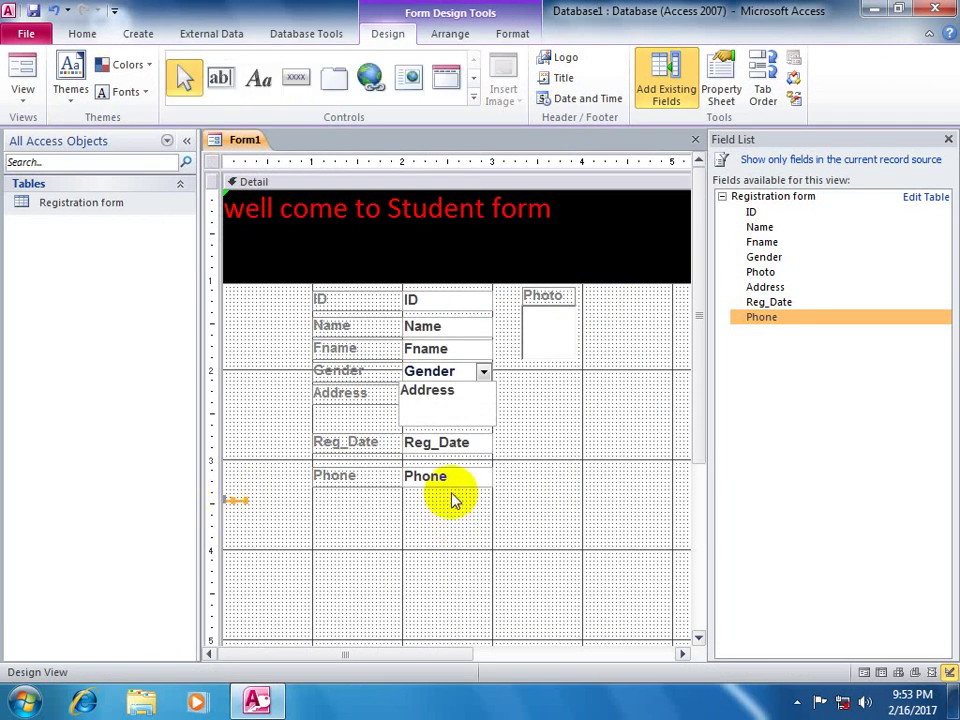
# - Open Print Preview to confirm one record per page
pyautogui.click(26, 34)
pyautogui.click(71, 340)
pyautogui.click(420, 262)
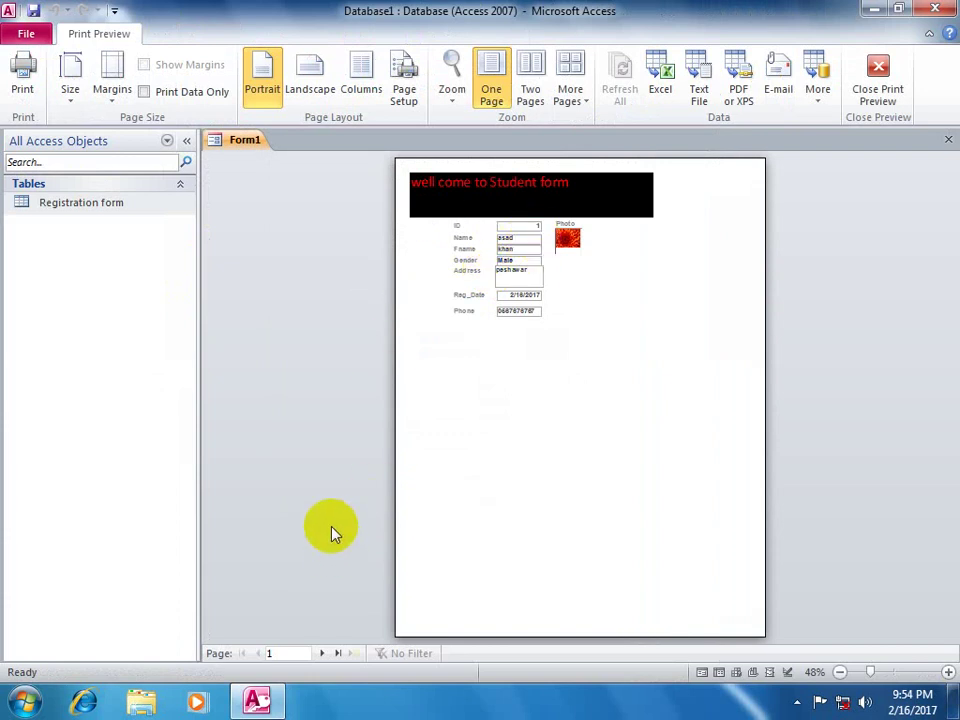
# - Page forward to the third record's page, then close Print Preview
pyautogui.click(320, 655)
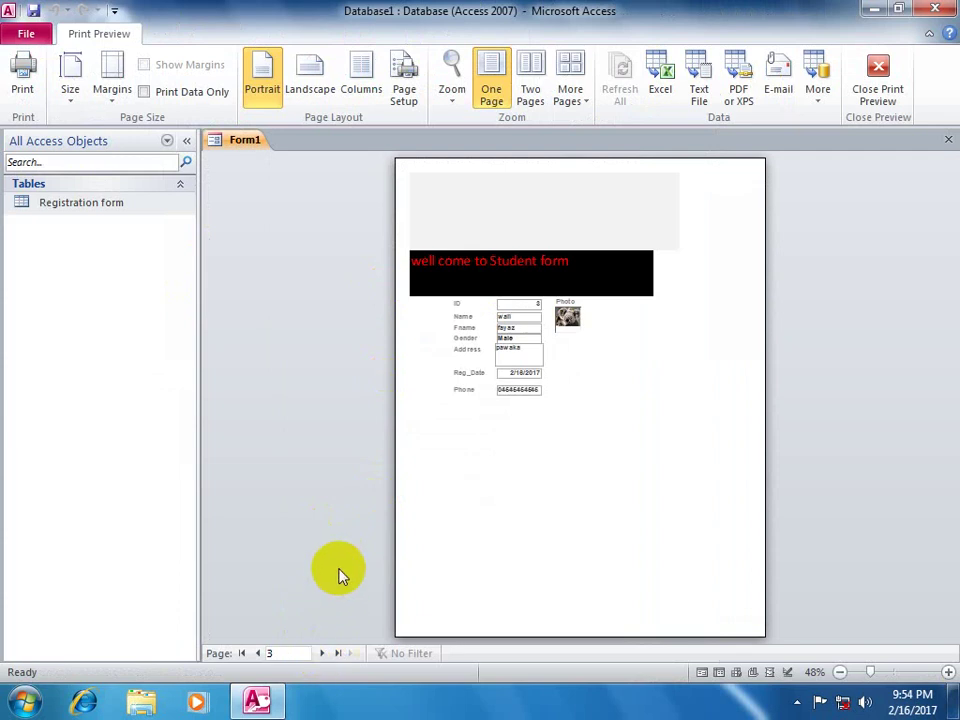
pyautogui.click(878, 75)
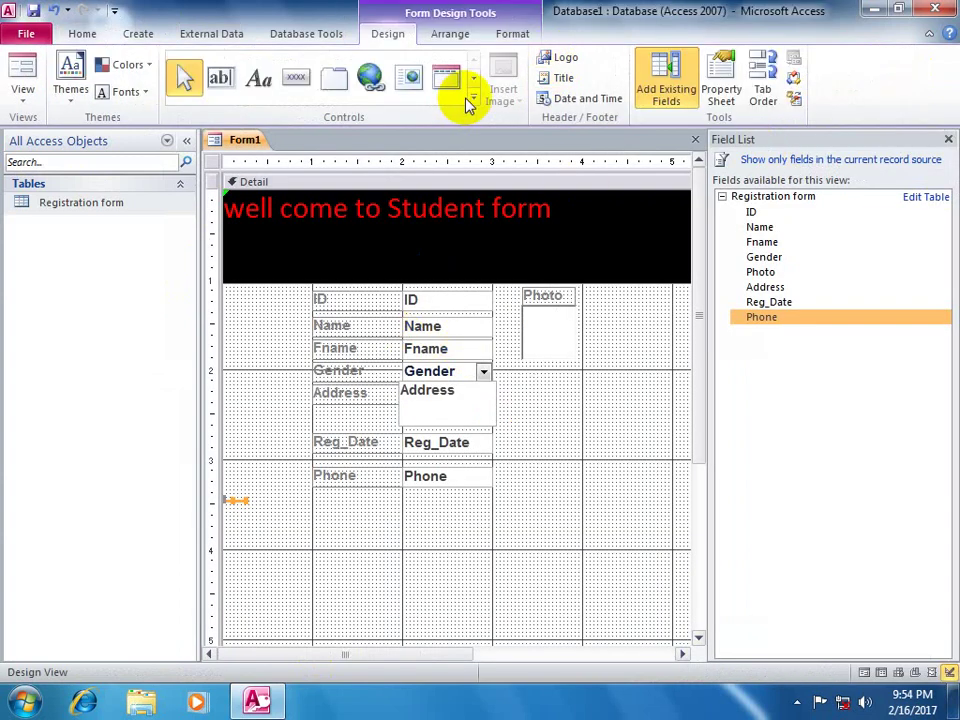
# - Check the registration form in Print Preview, then return to Design view
pyautogui.click(474, 98)
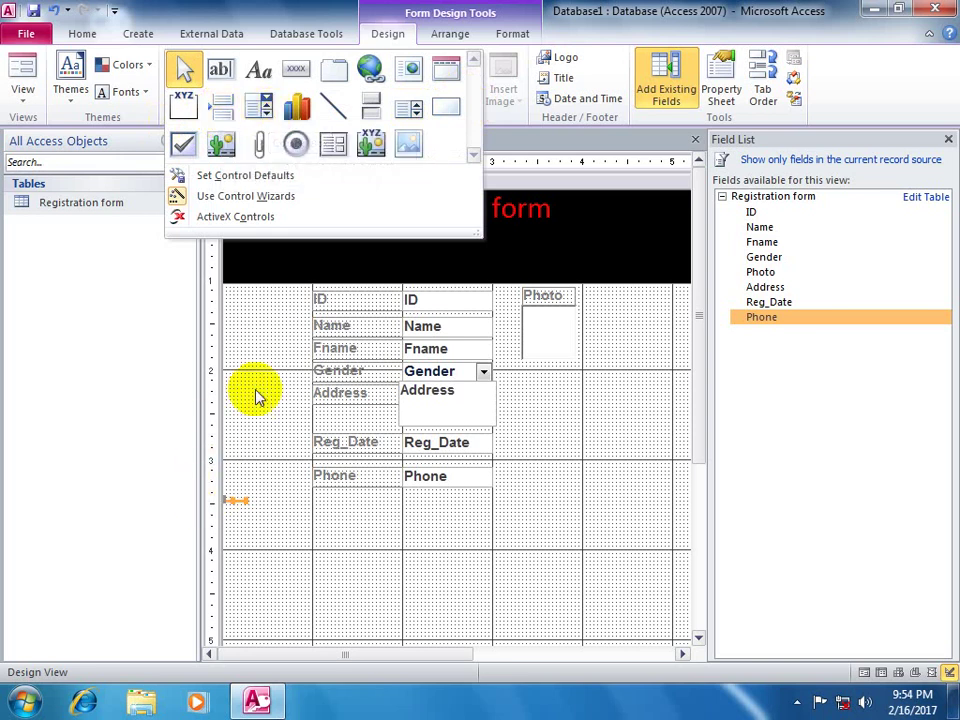
pyautogui.click(212, 505)
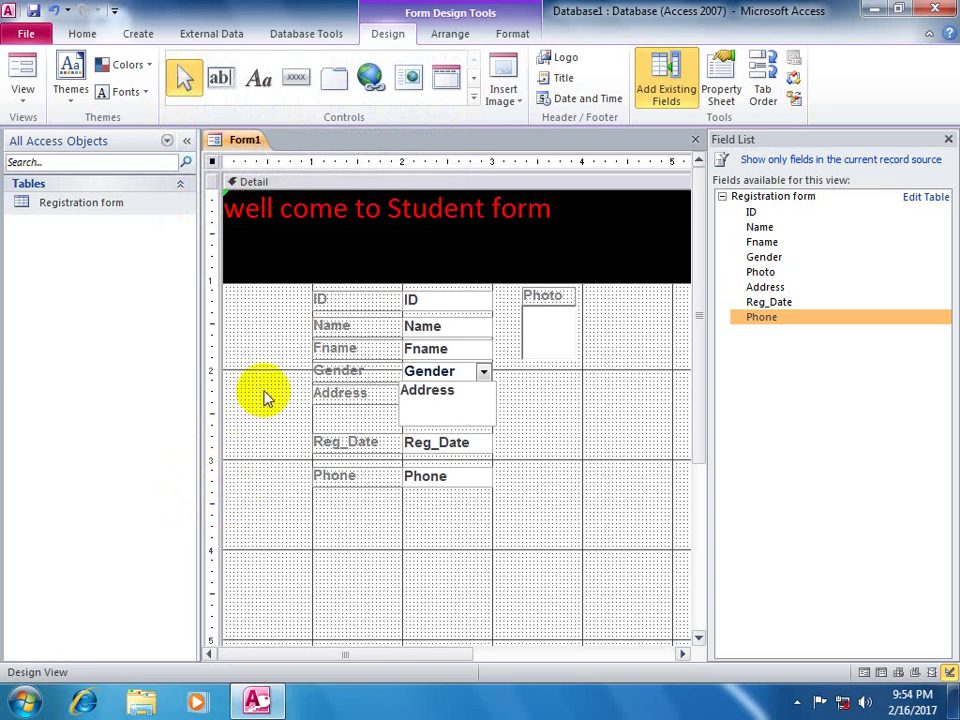
pyautogui.click(27, 34)
pyautogui.click(34, 338)
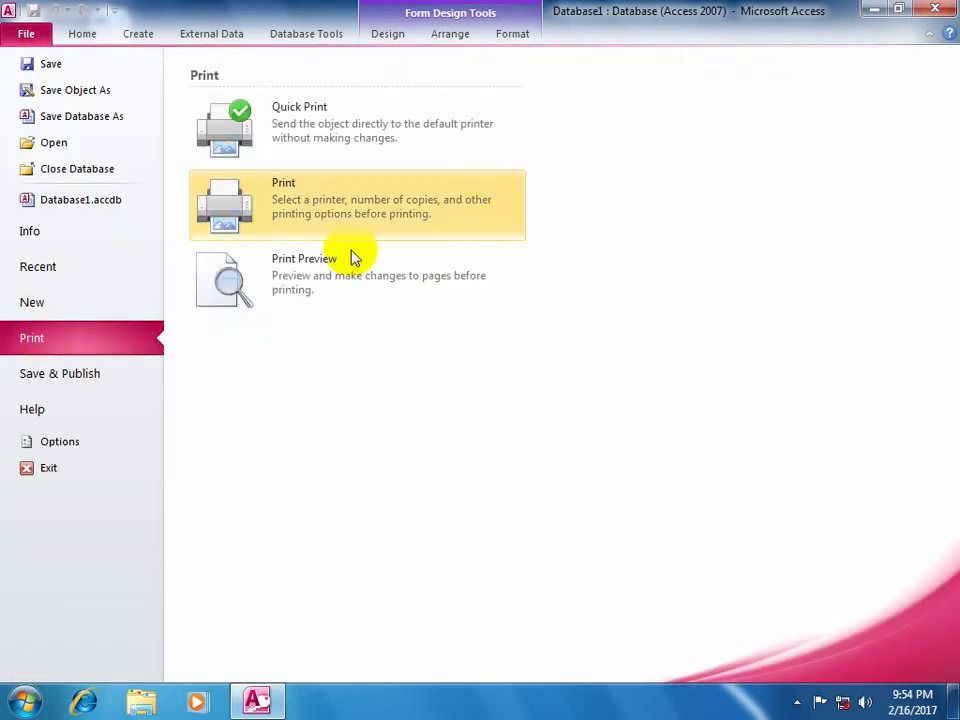
pyautogui.click(305, 259)
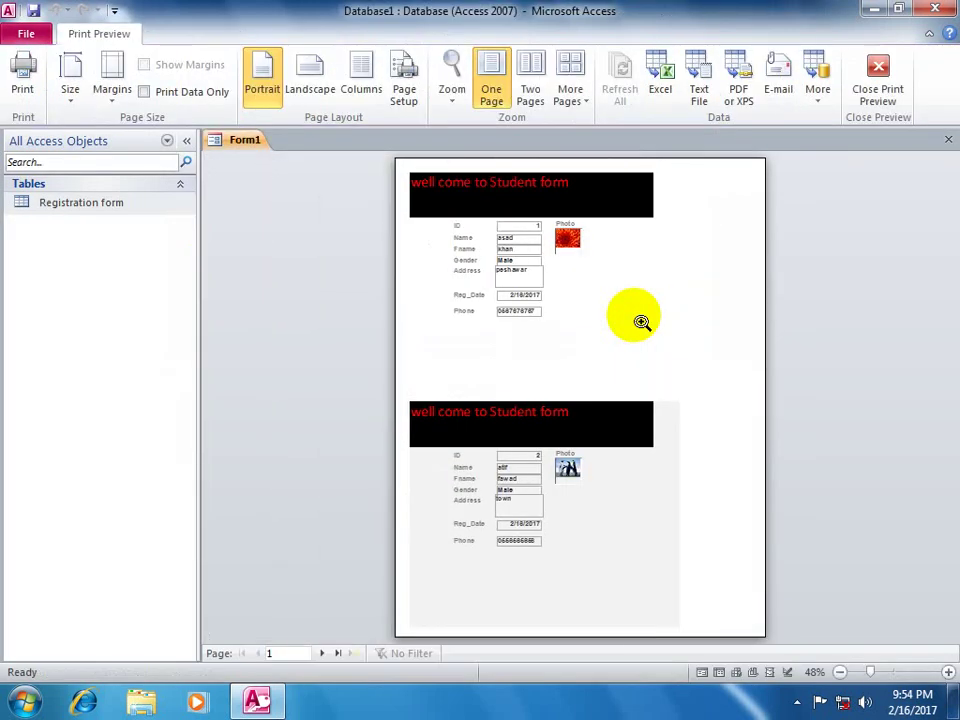
pyautogui.click(877, 70)
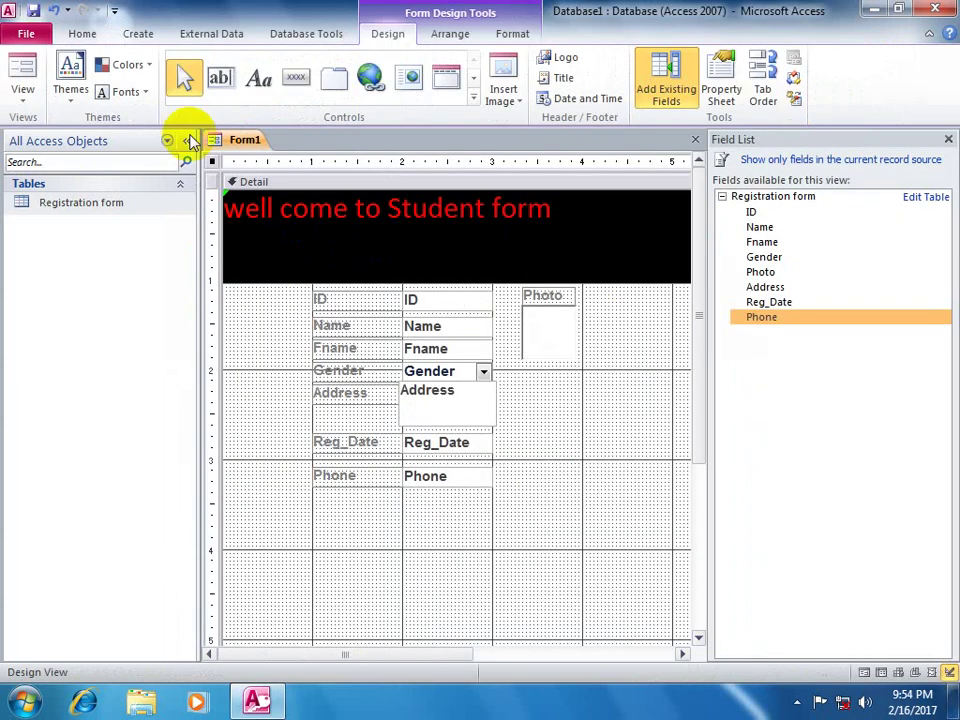
# - Place an unbound combo box without the wizard, then close the form, saving it as Form1
pyautogui.click(474, 98)
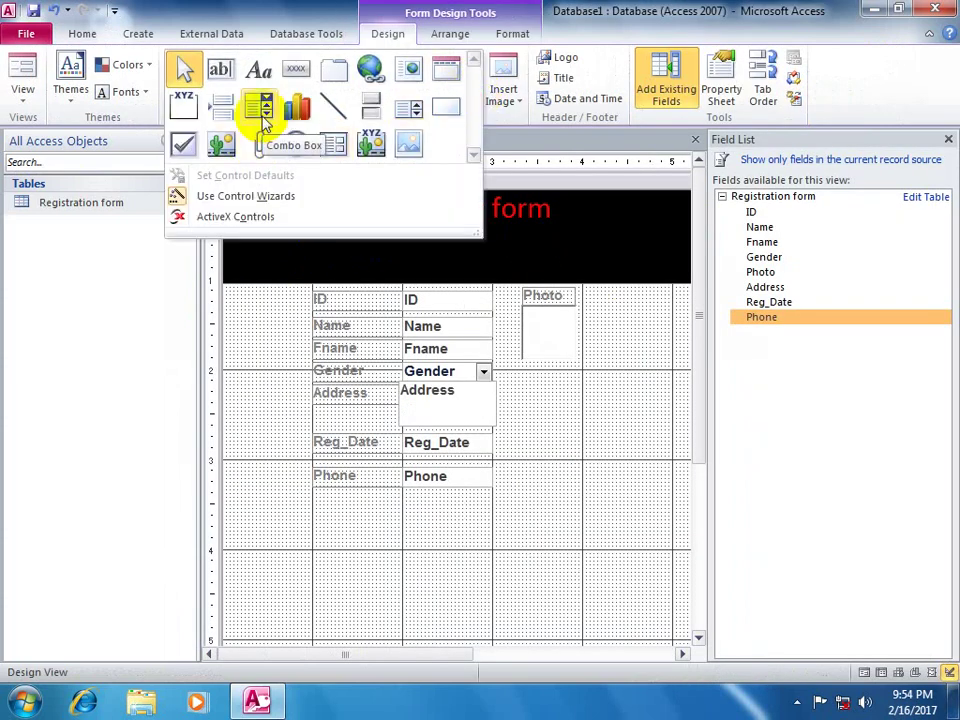
pyautogui.click(265, 118)
pyautogui.click(608, 460)
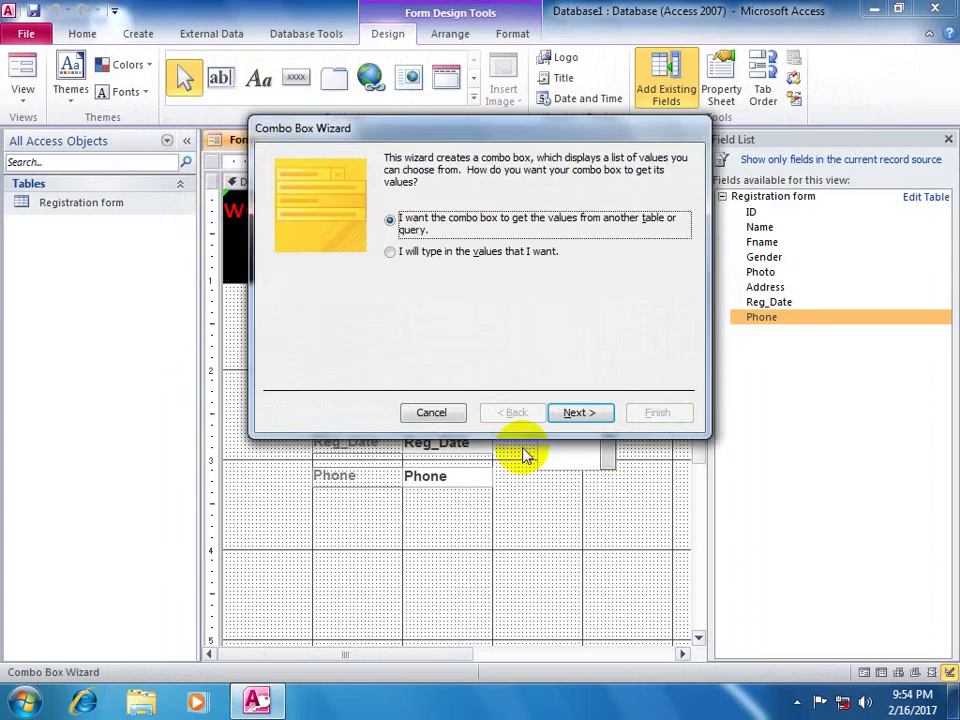
pyautogui.click(431, 412)
pyautogui.click(696, 139)
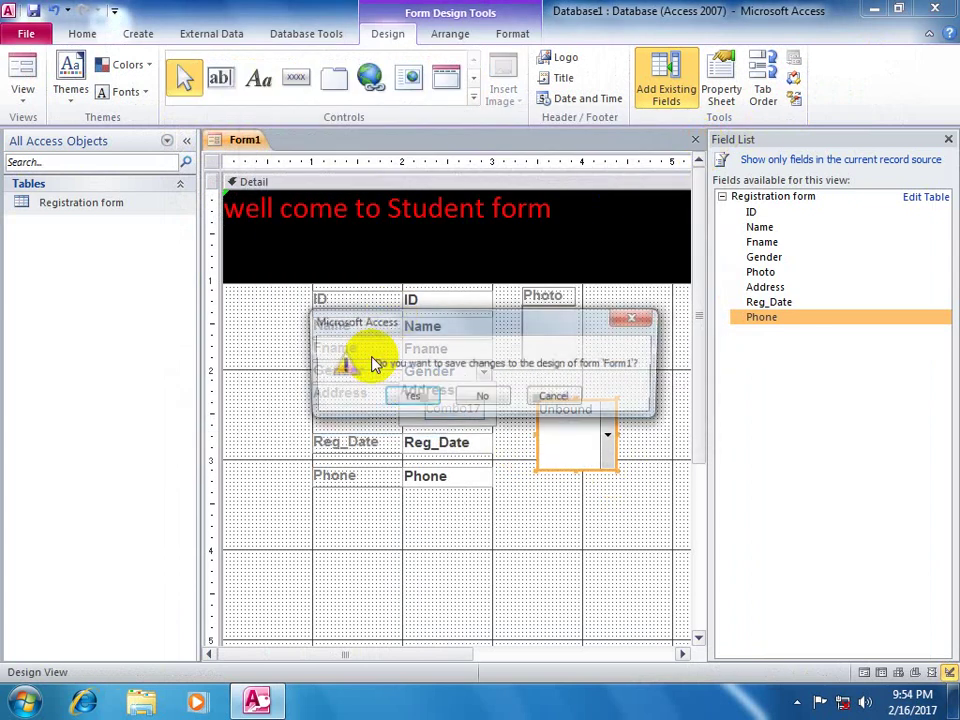
pyautogui.click(413, 393)
pyautogui.click(474, 277)
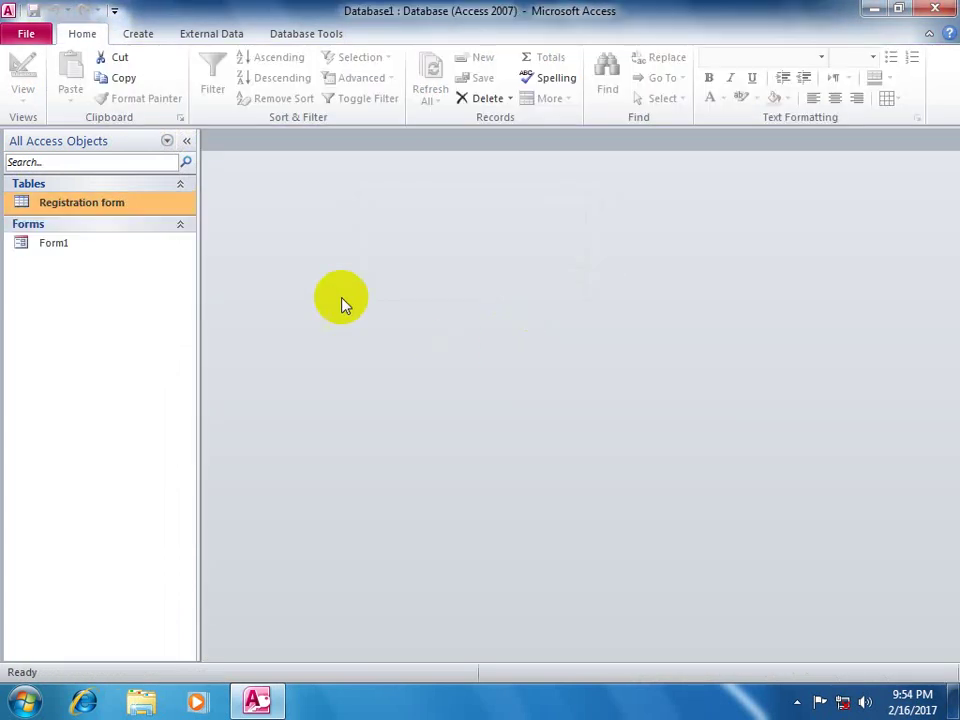
# - Start a new table in Design view with fields named name and Gender
pyautogui.click(150, 37)
pyautogui.click(129, 82)
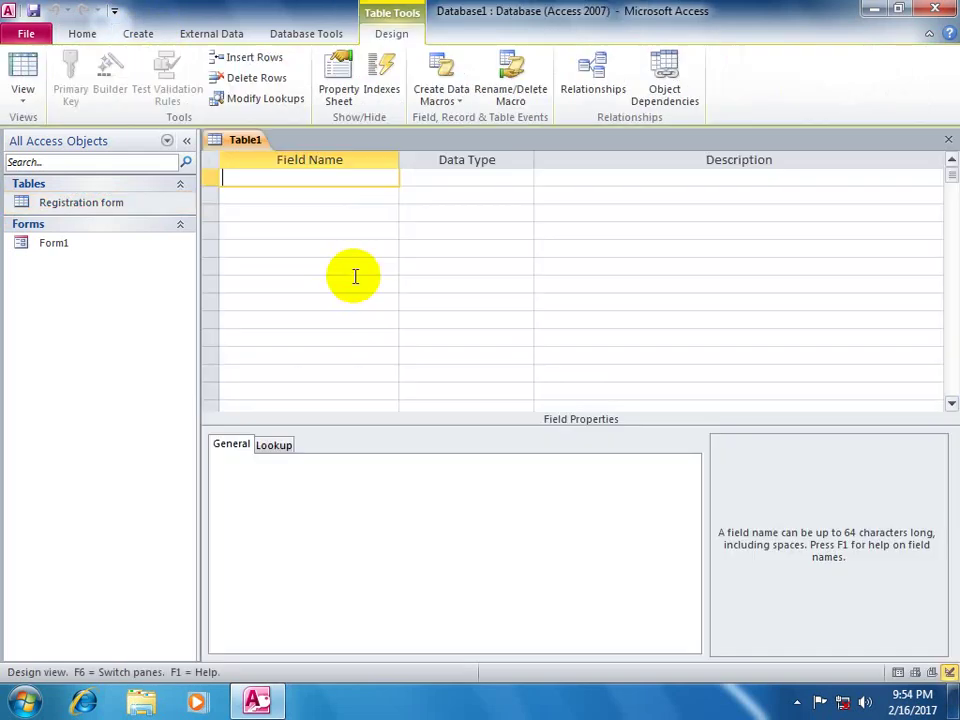
pyautogui.write('name')
pyautogui.press('Return')
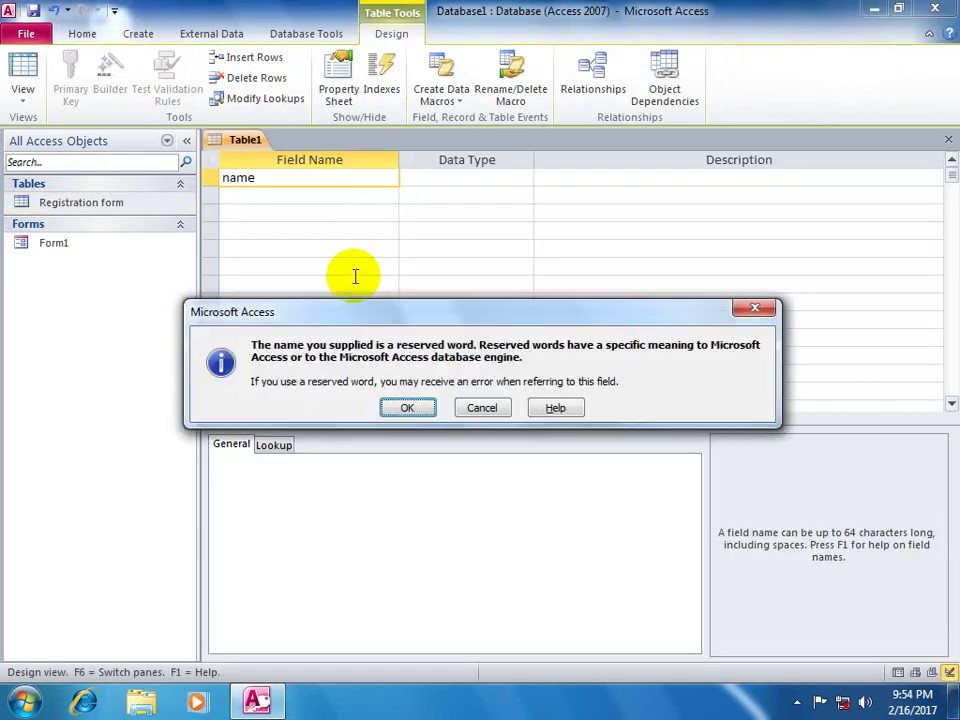
pyautogui.press('Return')
pyautogui.press('Down')
pyautogui.write('Gender')
# - Make Gender a Lookup field with values male and Female, and save the table as Table1
pyautogui.press('Return')
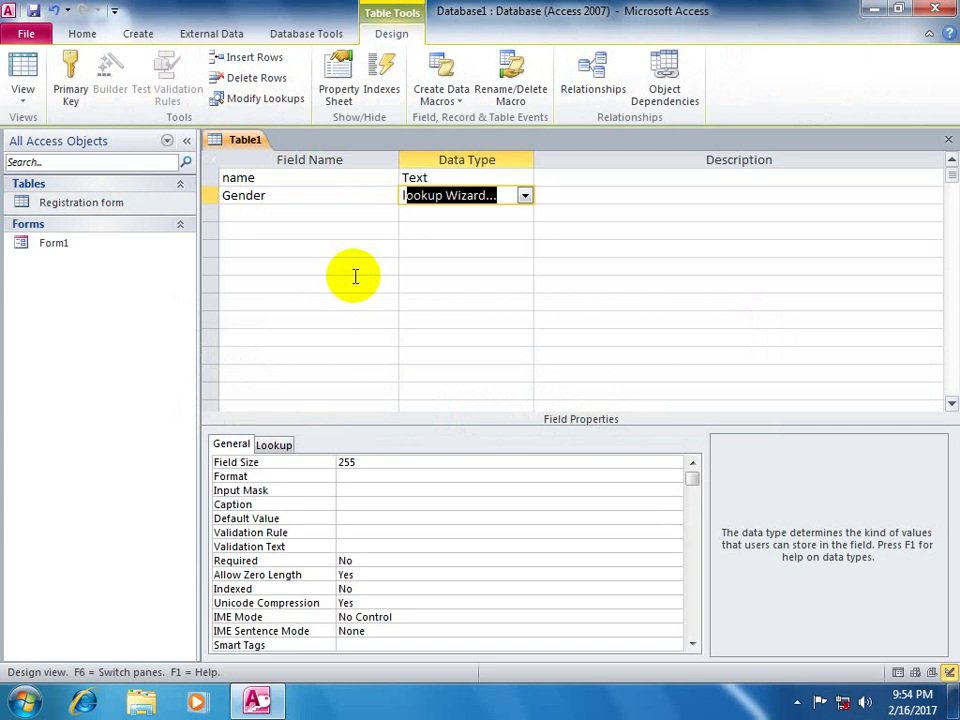
pyautogui.write('l')
pyautogui.press('Return')
pyautogui.press('Down')
pyautogui.press('Return')
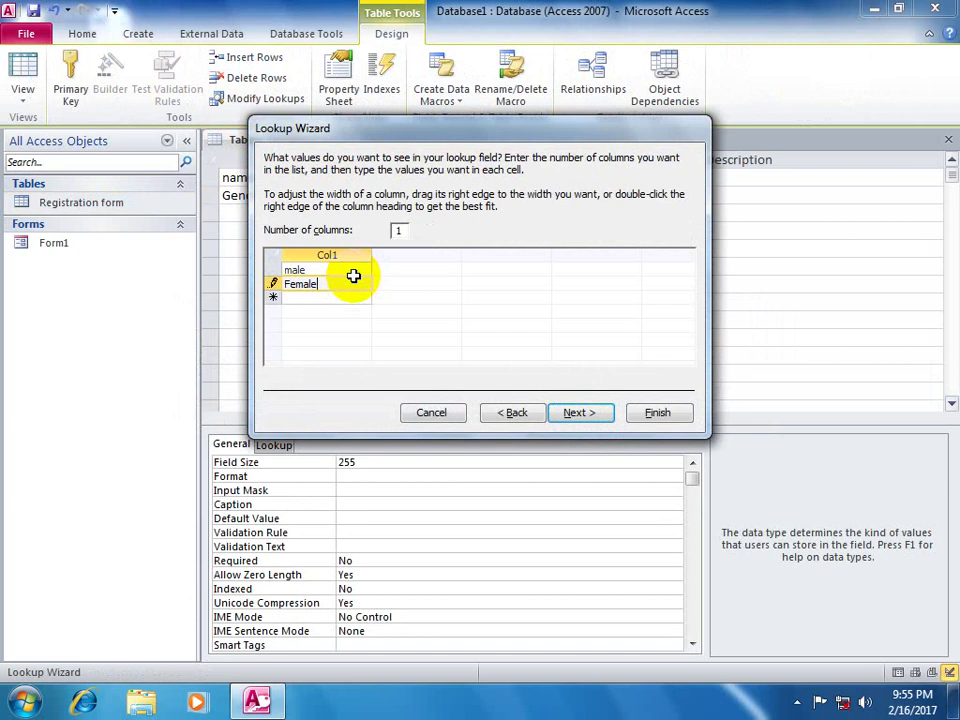
pyautogui.press('Return')
pyautogui.press('Return')
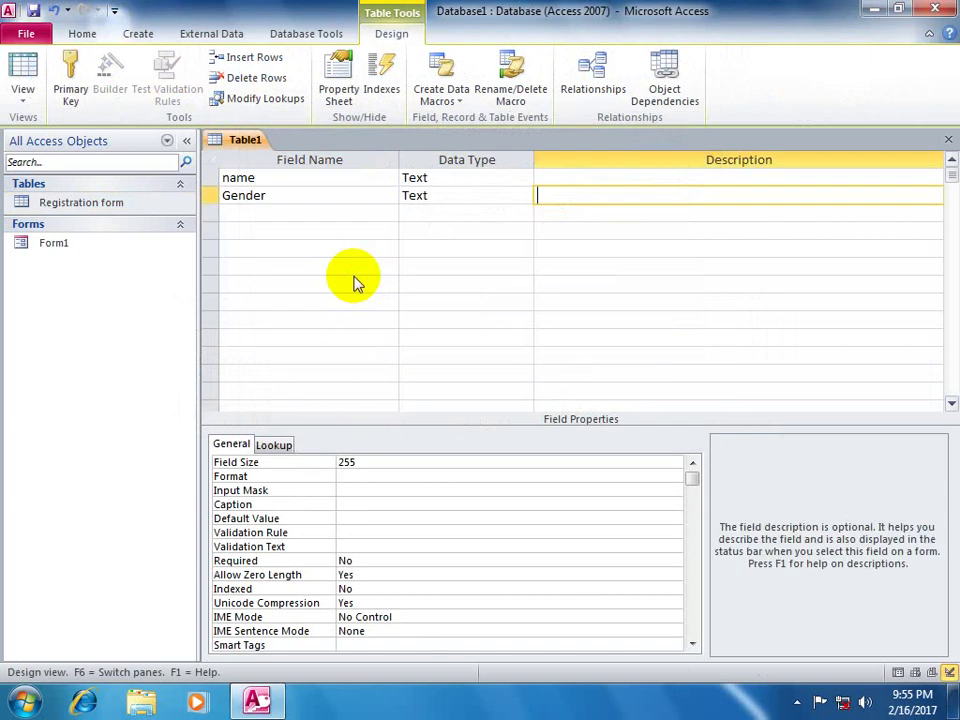
pyautogui.hotkey('ctrl', 'w')
pyautogui.press('Return')
pyautogui.press('Return')
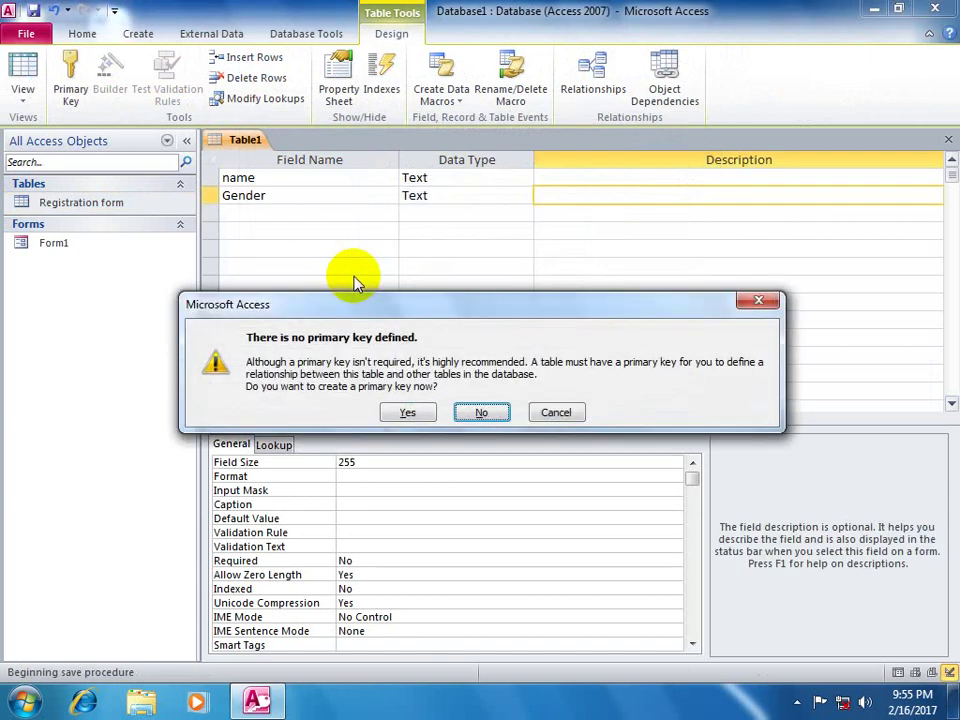
pyautogui.press('Return')
pyautogui.doubleClick(100, 226)
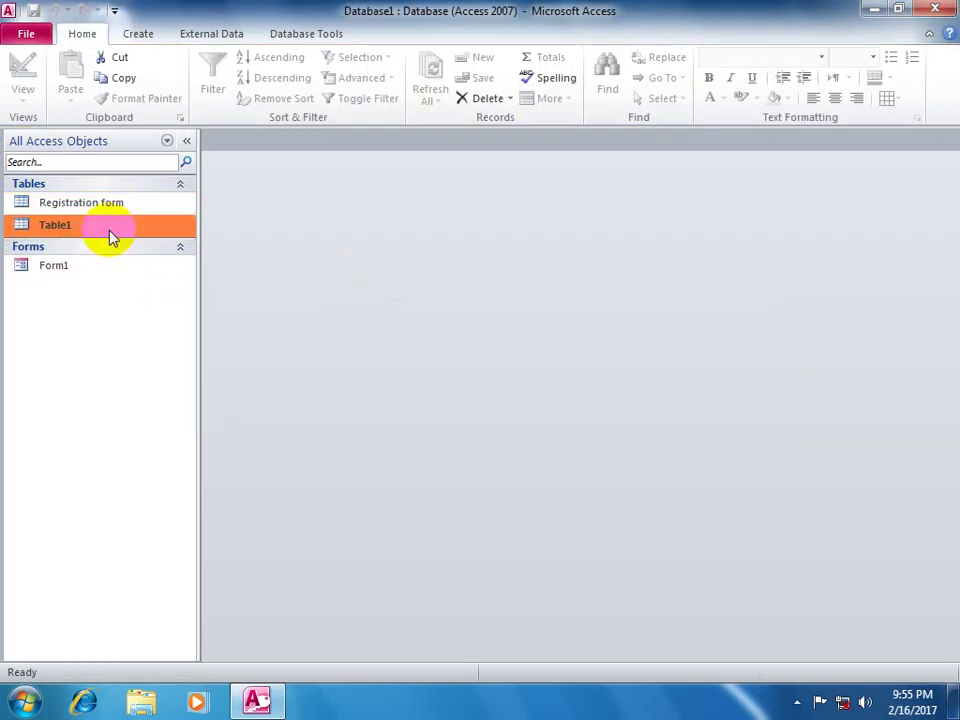
# - Enter 13 male and several Female values in Table1's Gender column, then close the datasheet
pyautogui.click(351, 182)
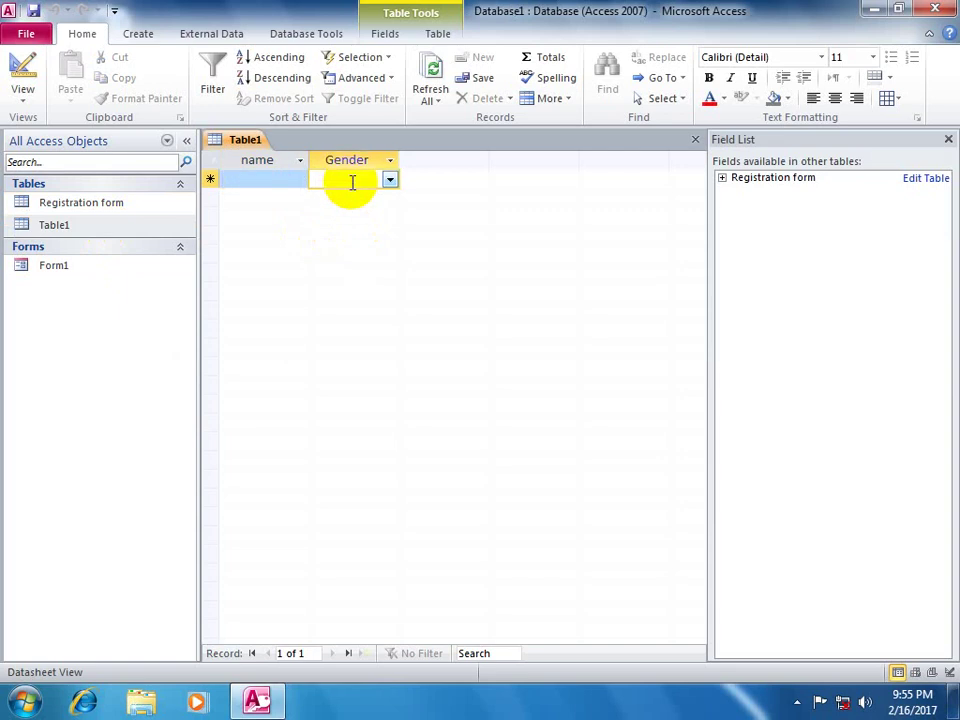
pyautogui.write('male')
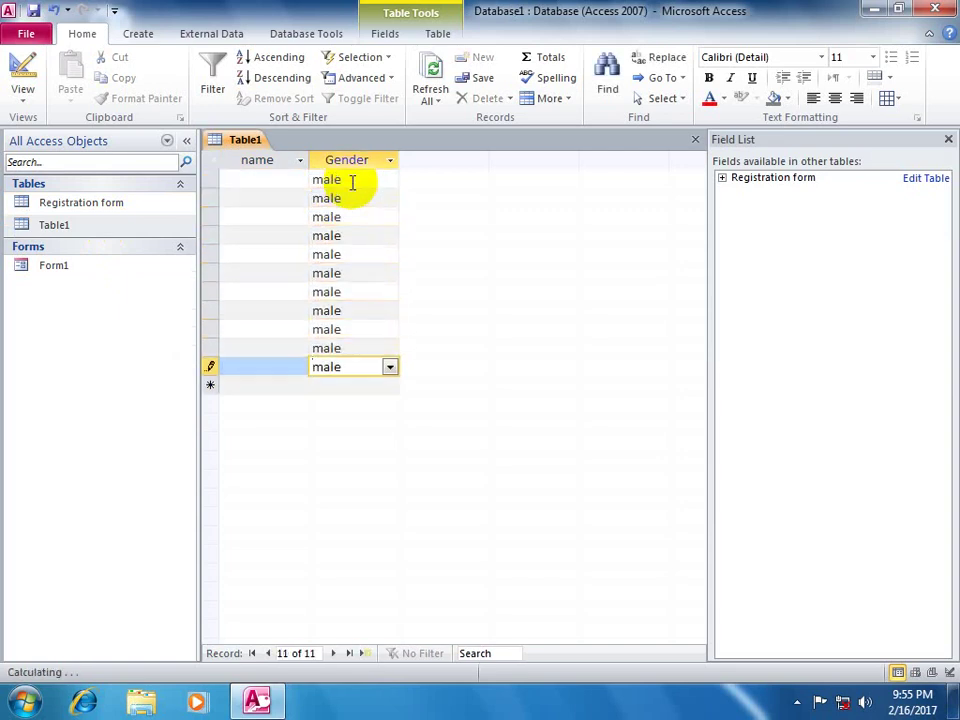
pyautogui.write(' male male male male male male male male male male male male Female Female Female Female Female Female ')
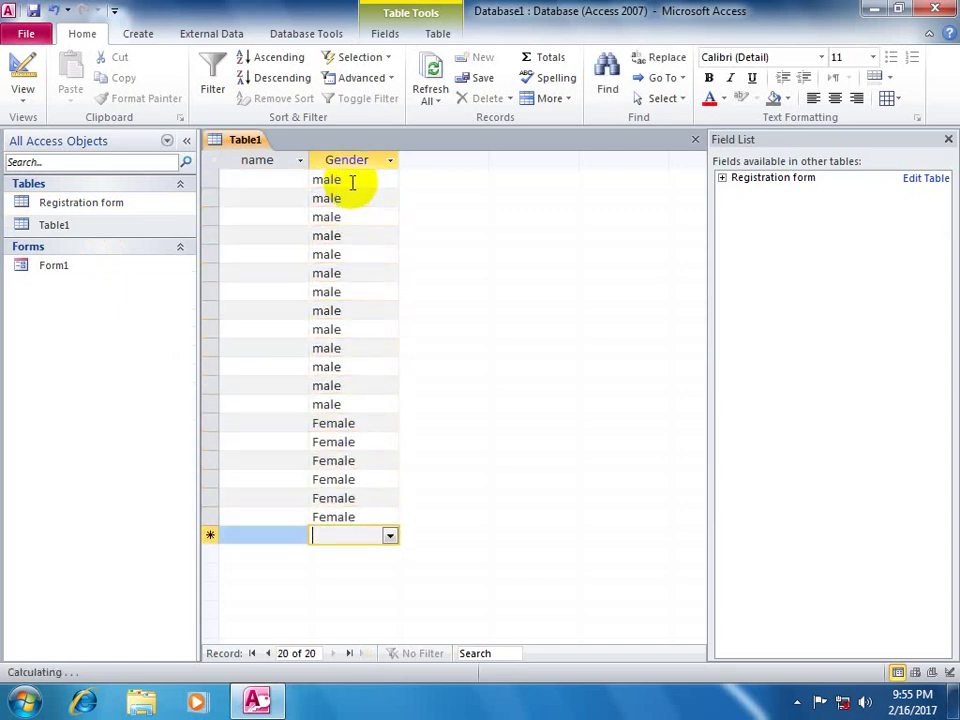
pyautogui.write('Female f')
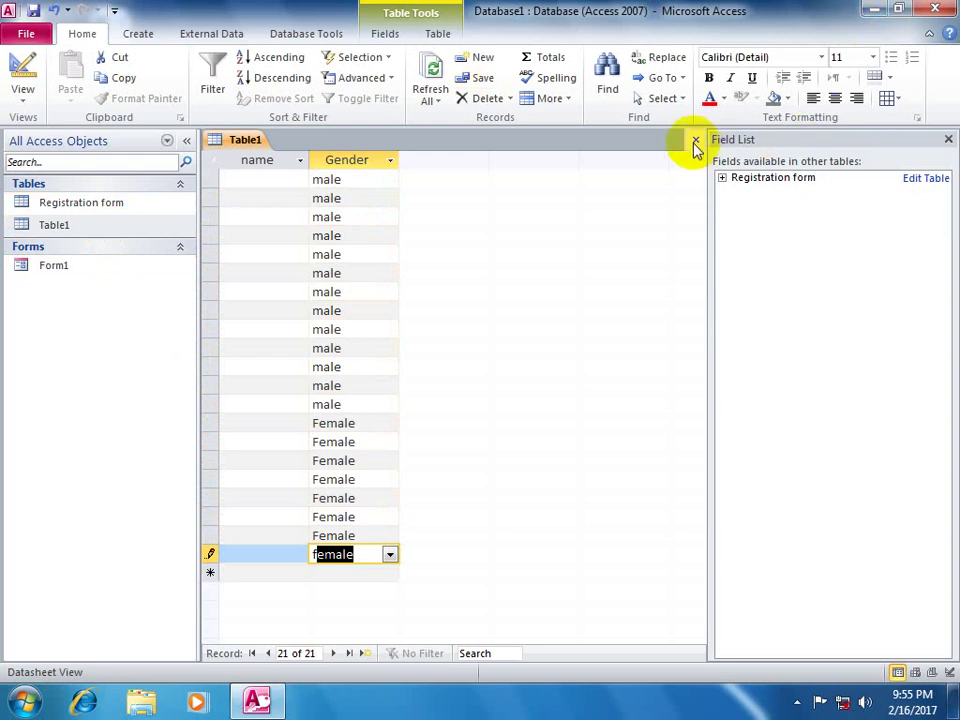
pyautogui.click(695, 139)
pyautogui.click(91, 267)
pyautogui.rightClick(91, 267)
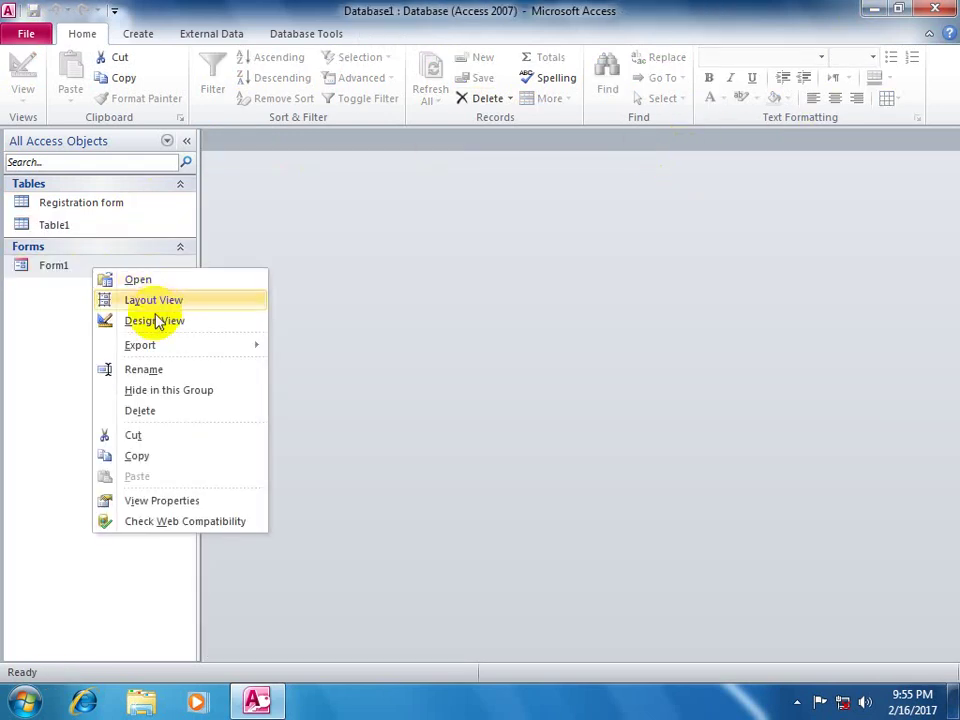
# - Open Form1 in Design view and draw a combo box below the Phone field
pyautogui.click(155, 319)
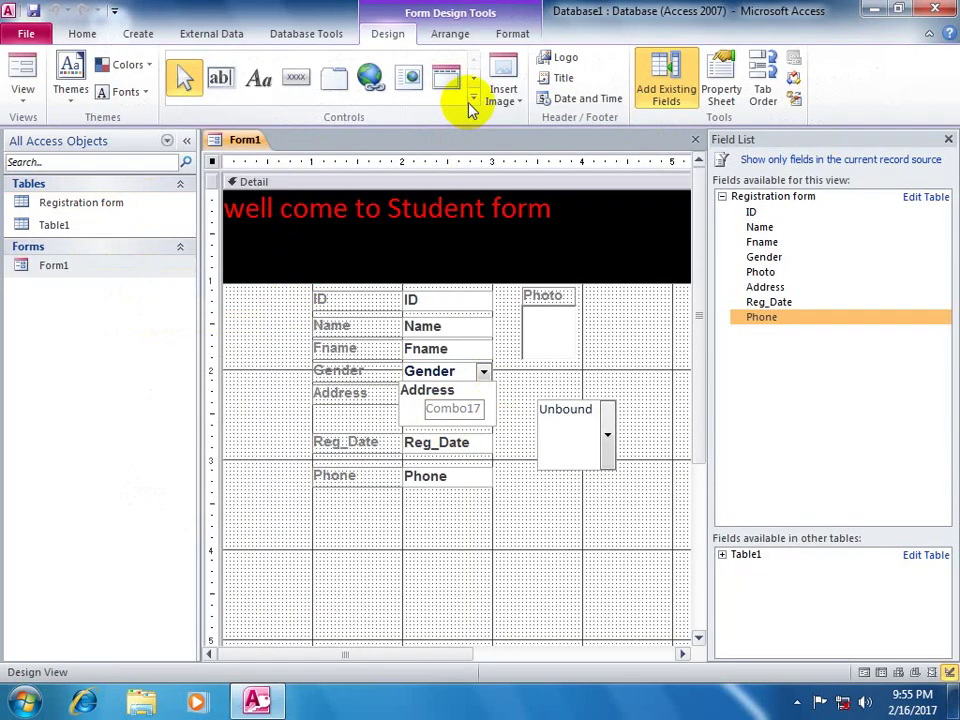
pyautogui.click(473, 98)
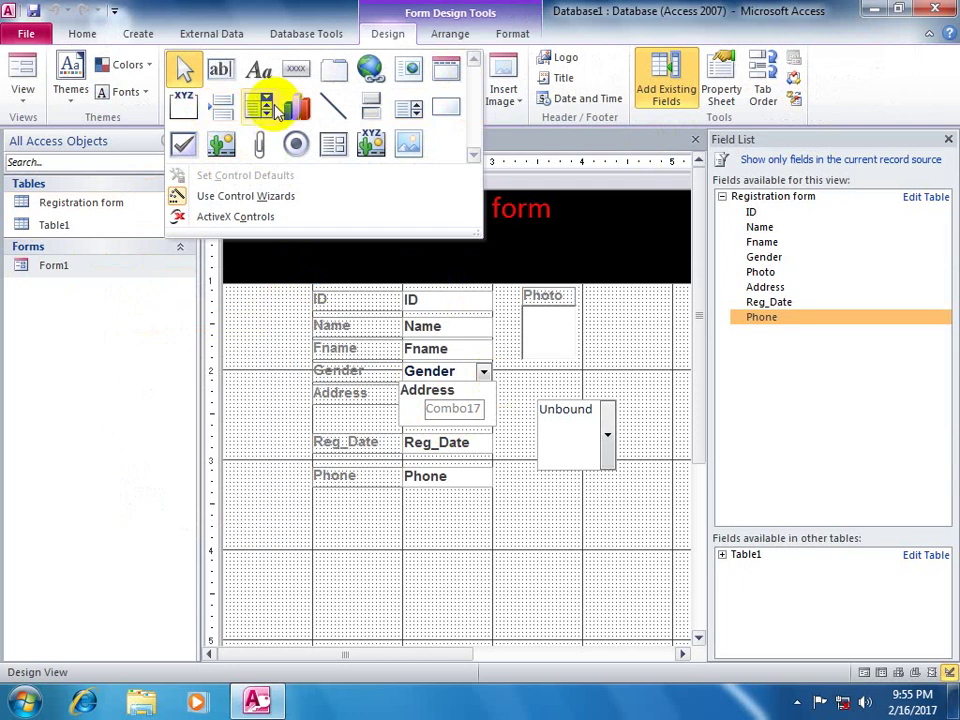
pyautogui.click(255, 110)
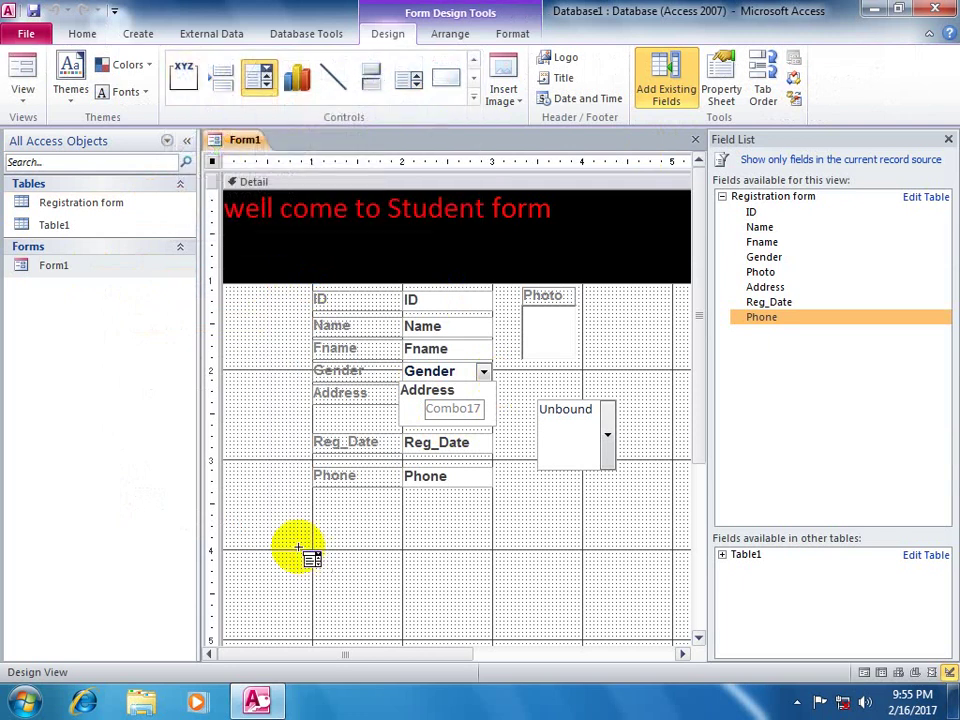
pyautogui.moveTo(368, 568); pyautogui.dragTo(424, 608)
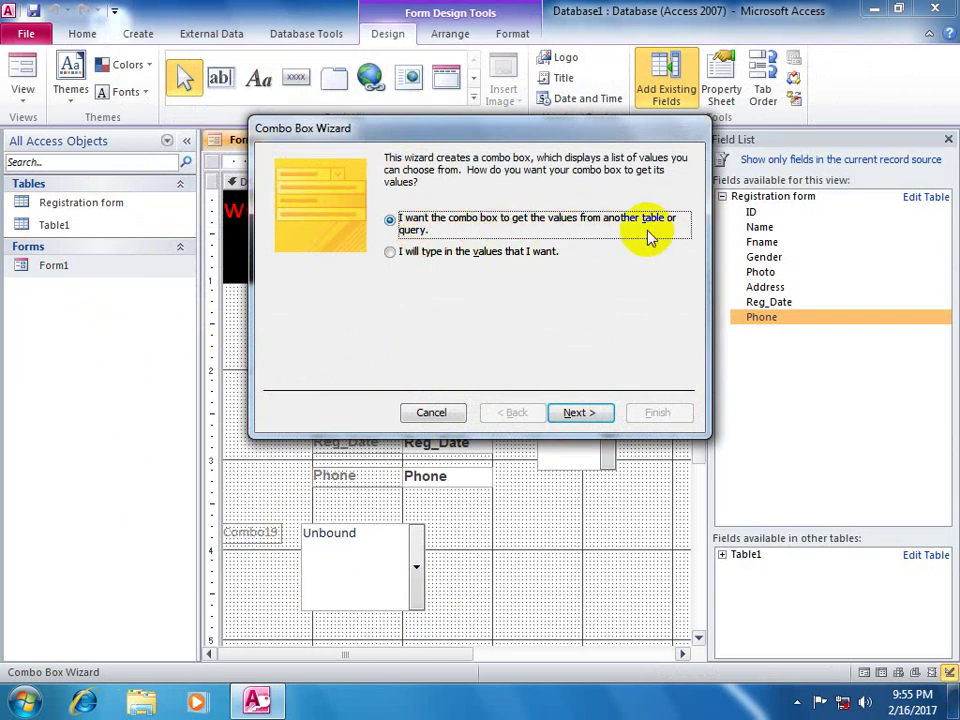
# - In the Combo Box Wizard, take values from Table1's Gender field
pyautogui.click(578, 410)
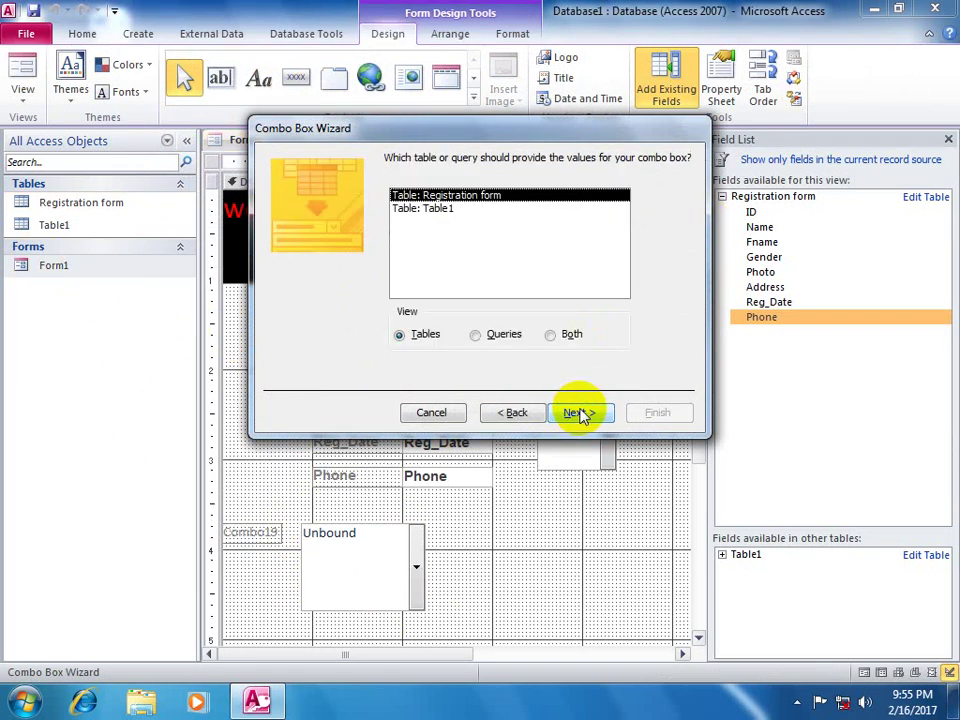
pyautogui.click(440, 208)
pyautogui.click(576, 411)
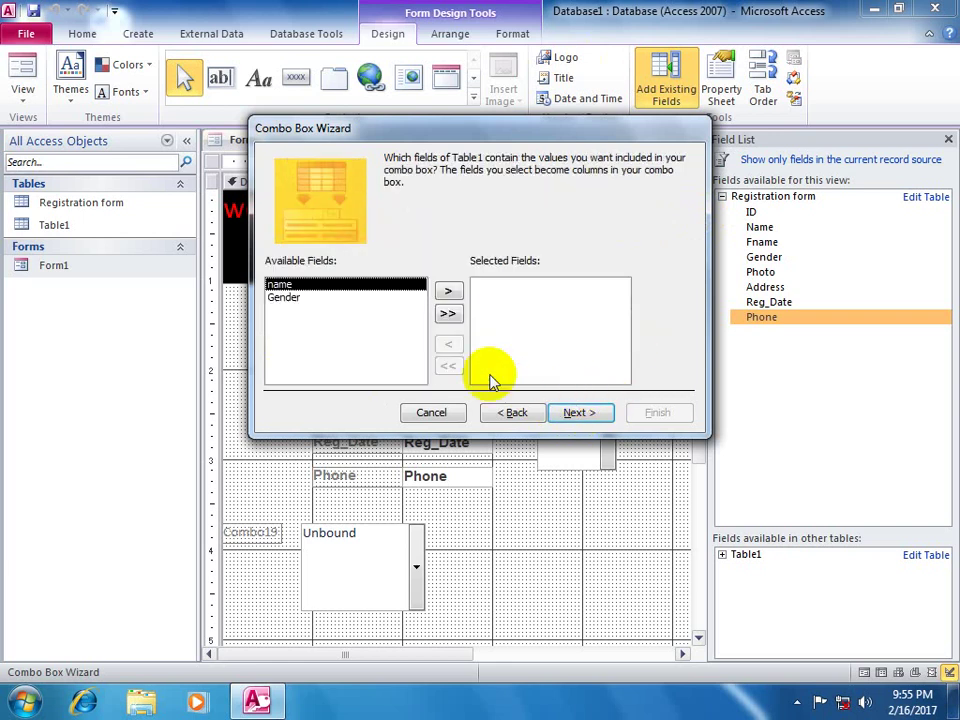
pyautogui.click(295, 298)
pyautogui.click(448, 290)
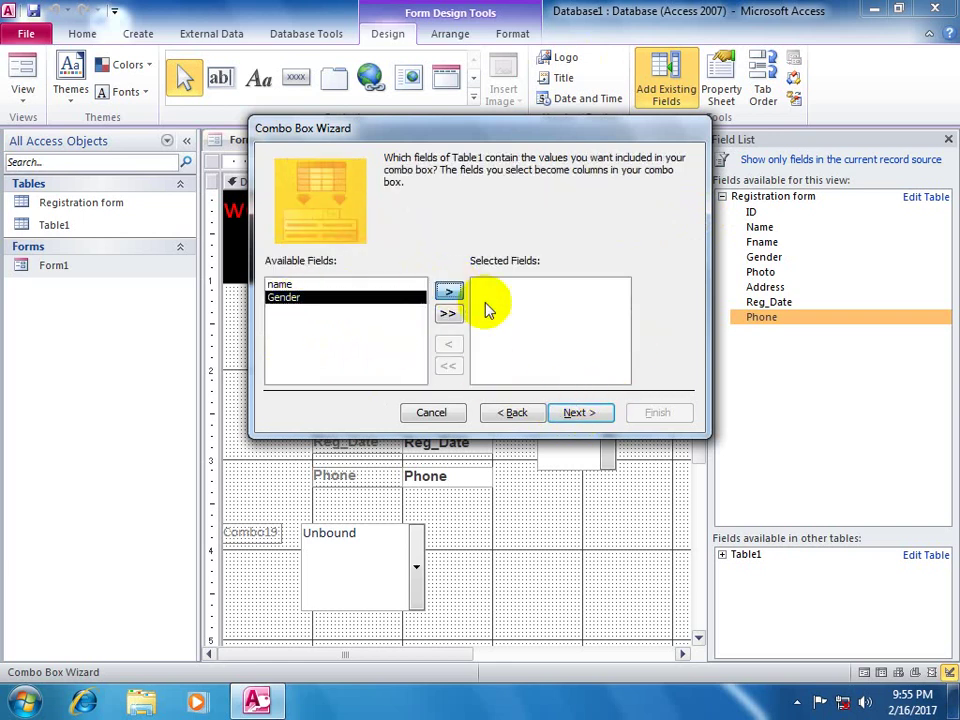
pyautogui.click(578, 413)
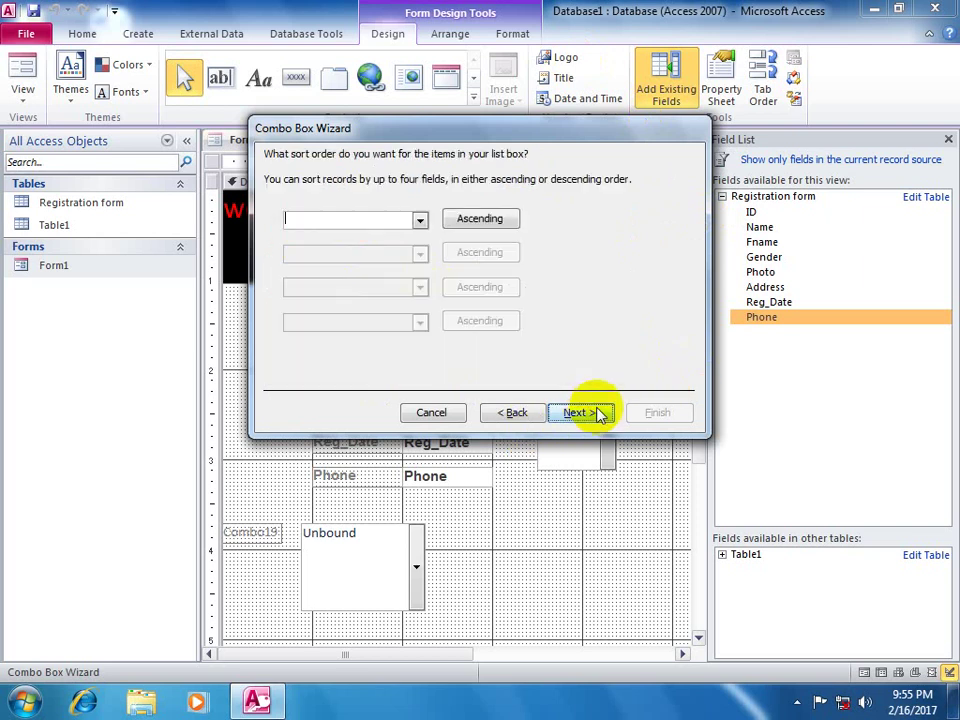
# - Sort the combo list by Gender ascending and finish the wizard
pyautogui.click(418, 222)
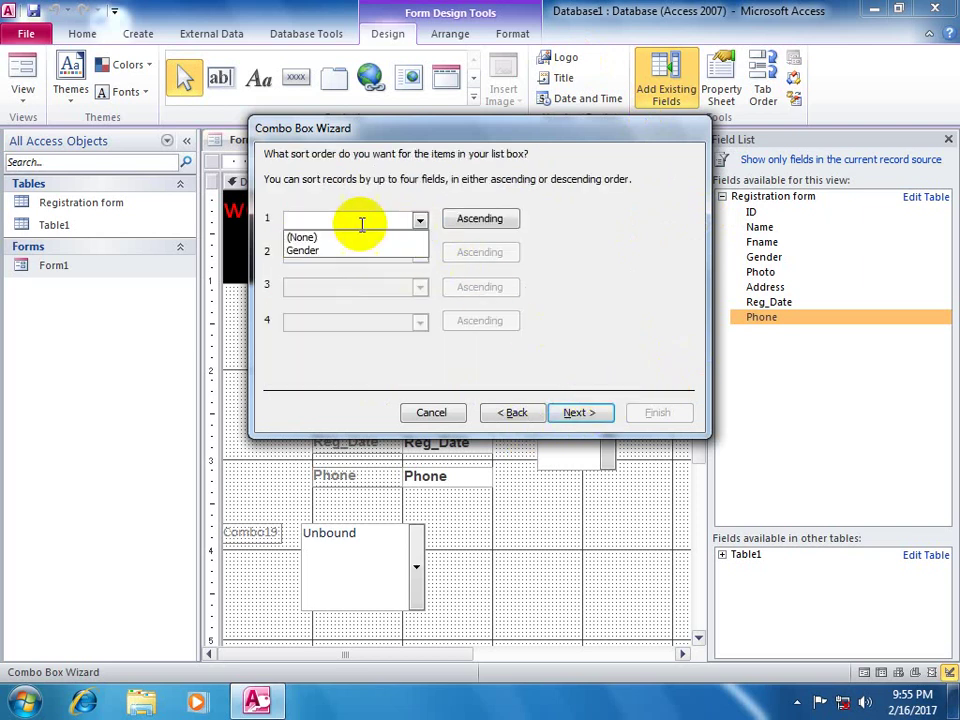
pyautogui.click(332, 252)
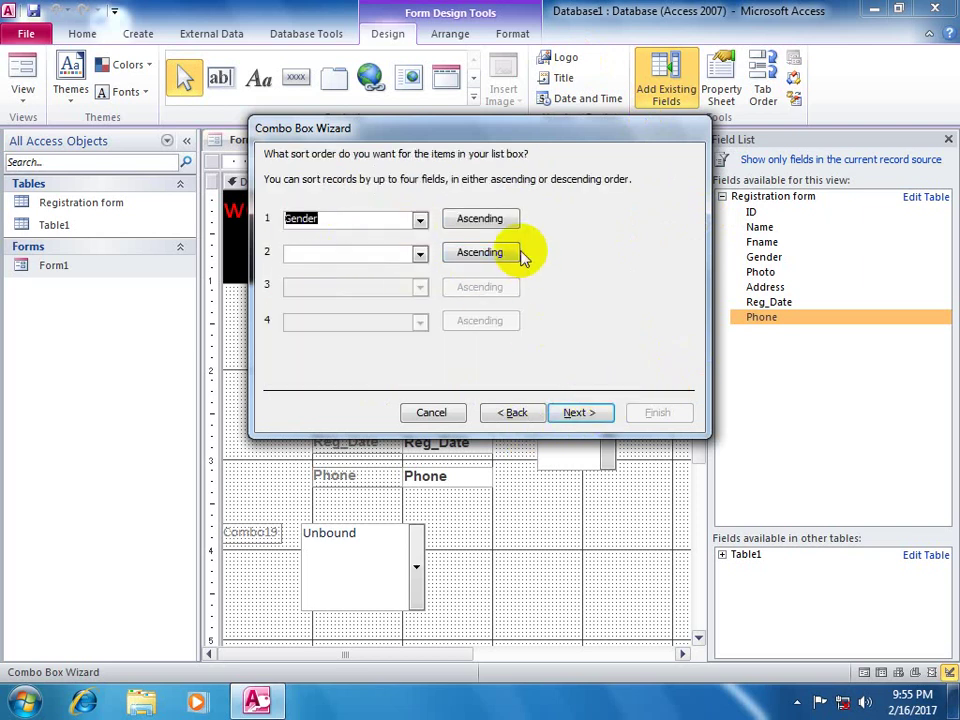
pyautogui.click(580, 425)
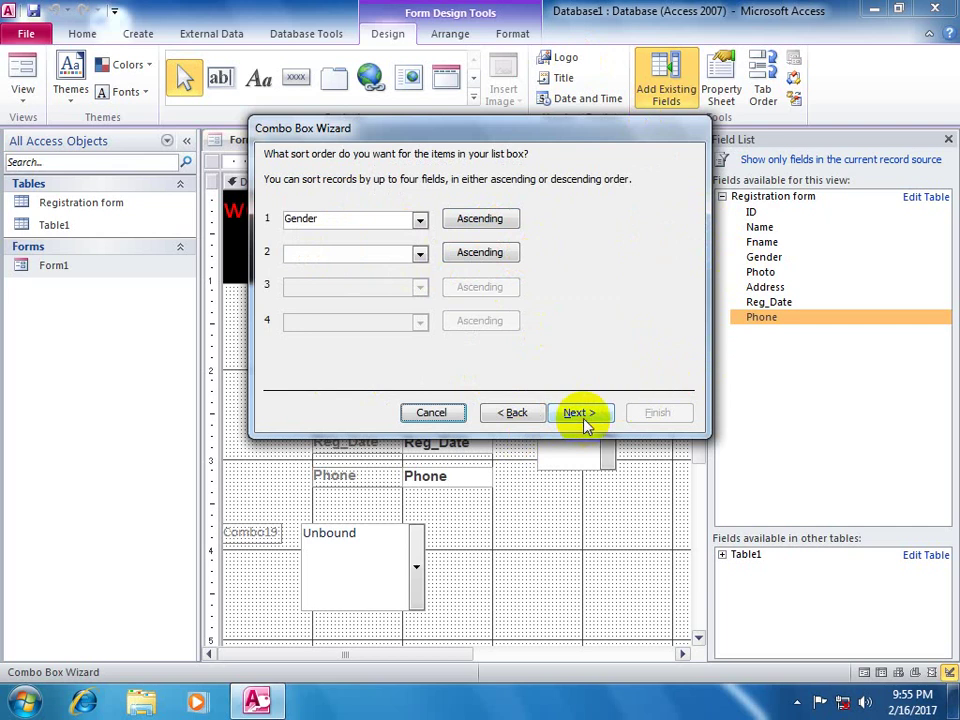
pyautogui.click(579, 420)
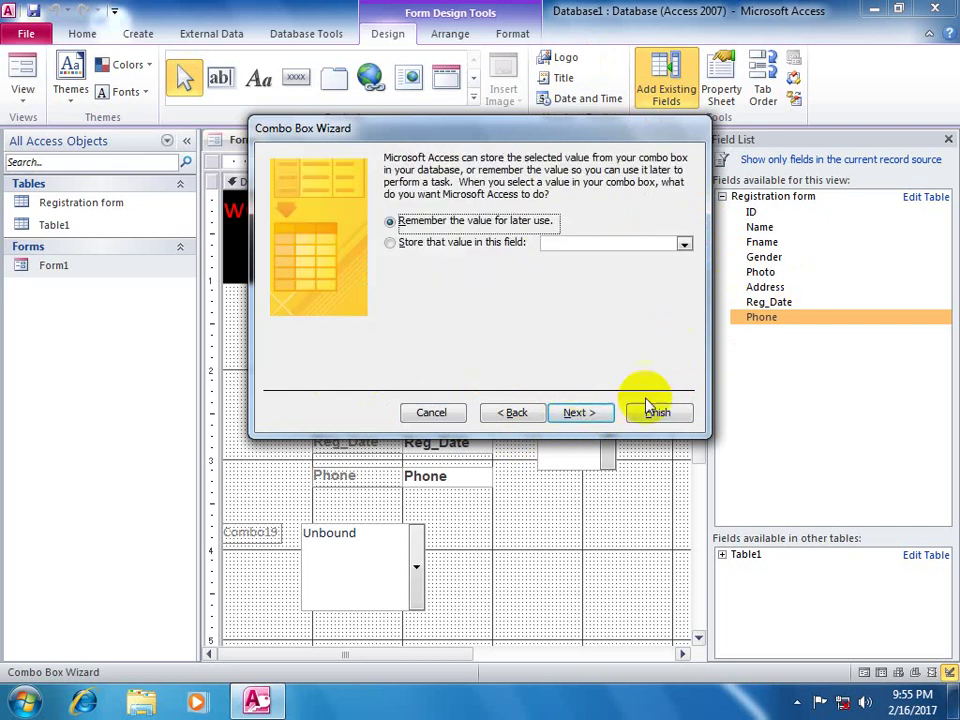
pyautogui.click(579, 412)
pyautogui.click(648, 418)
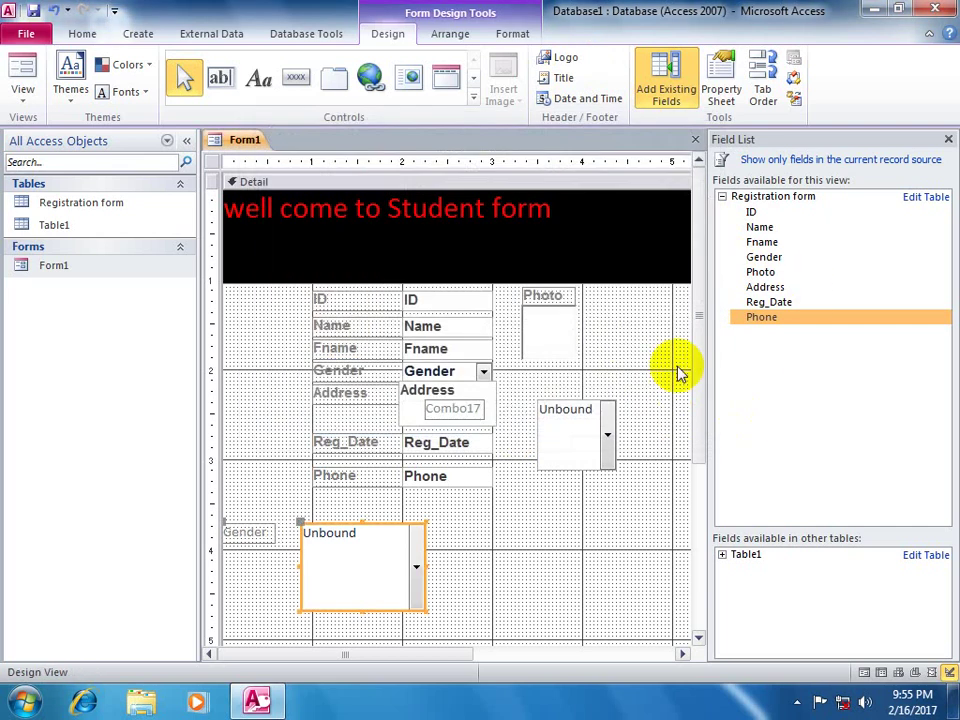
pyautogui.click(22, 70)
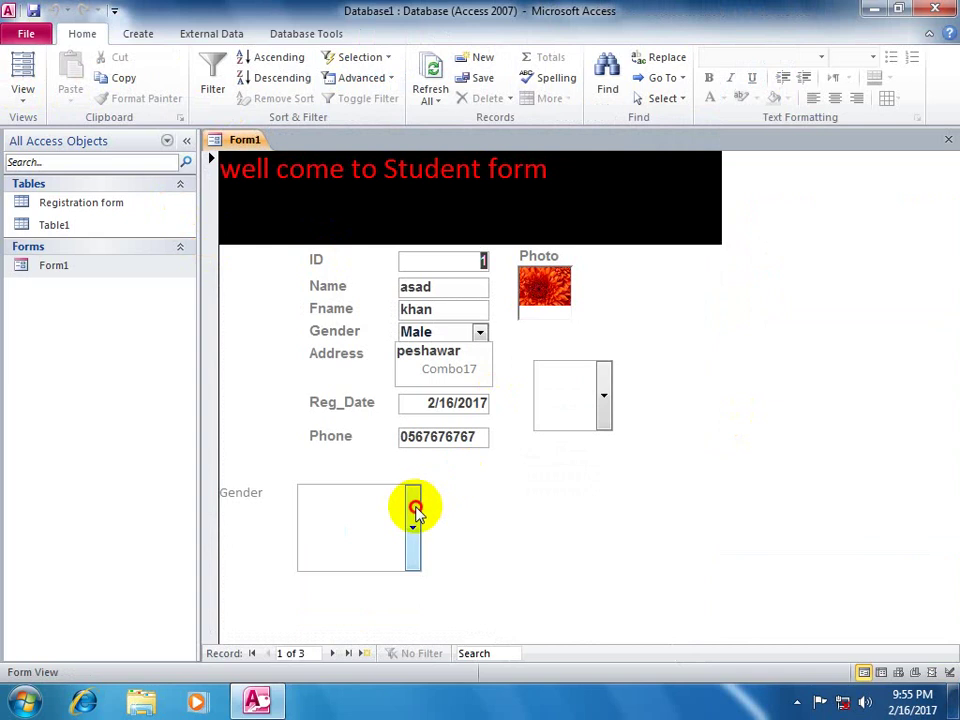
# - Open the Gender combo's drop-down and scroll through its repeated Female and male entries
pyautogui.click(412, 527)
pyautogui.scroll(-2, 360, 291)
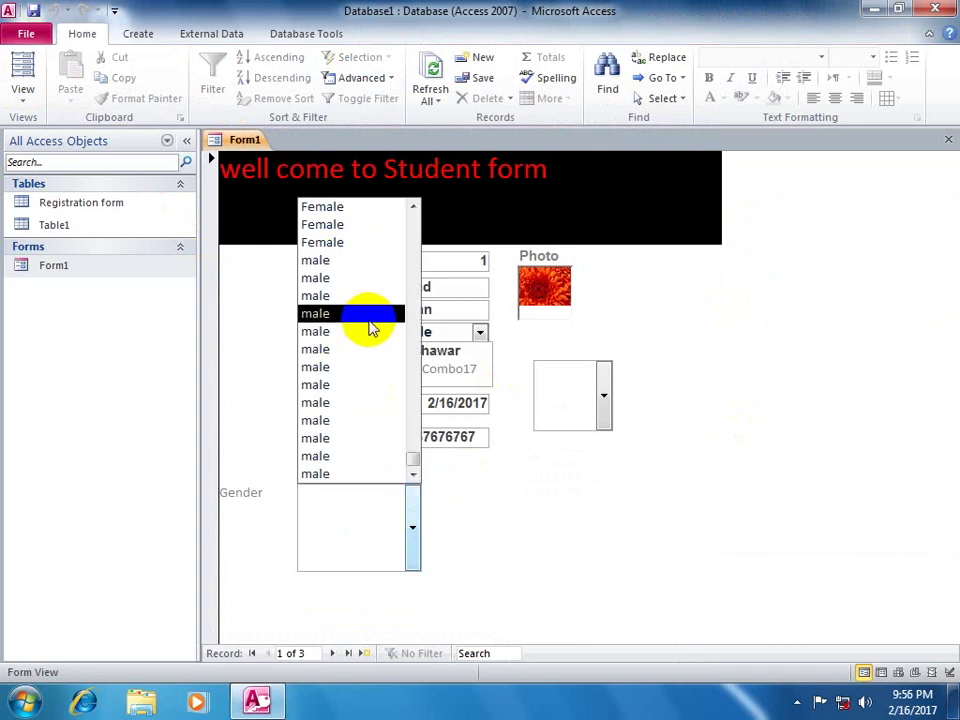
pyautogui.scroll(2, 358, 347)
pyautogui.scroll(-2, 347, 312)
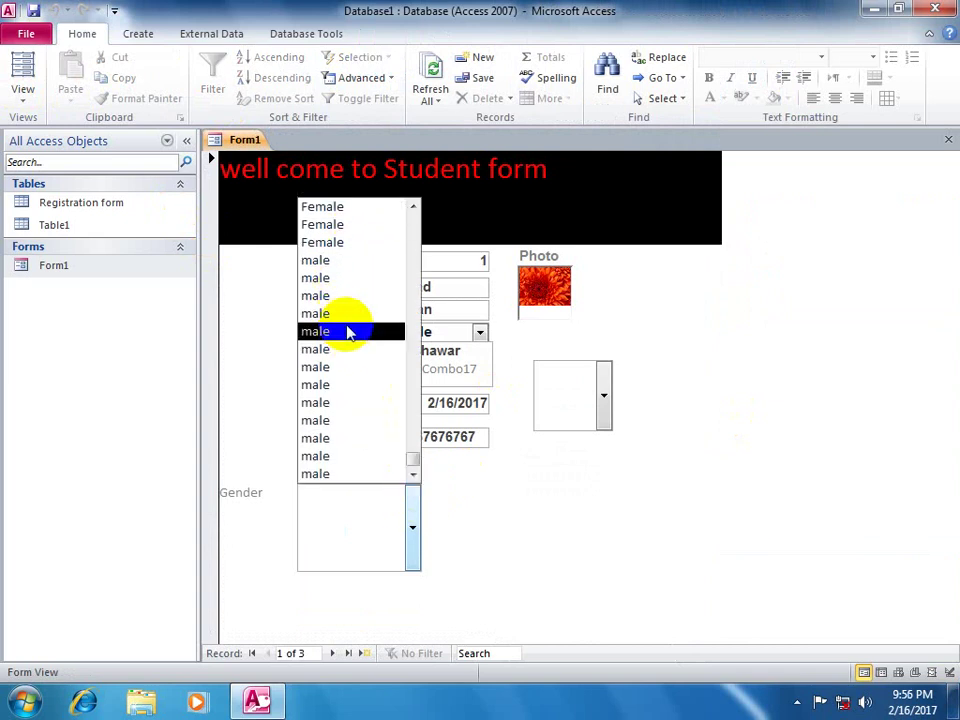
pyautogui.scroll(2, 347, 328)
pyautogui.scroll(-2, 349, 325)
pyautogui.scroll(2, 349, 325)
pyautogui.scroll(-2, 350, 328)
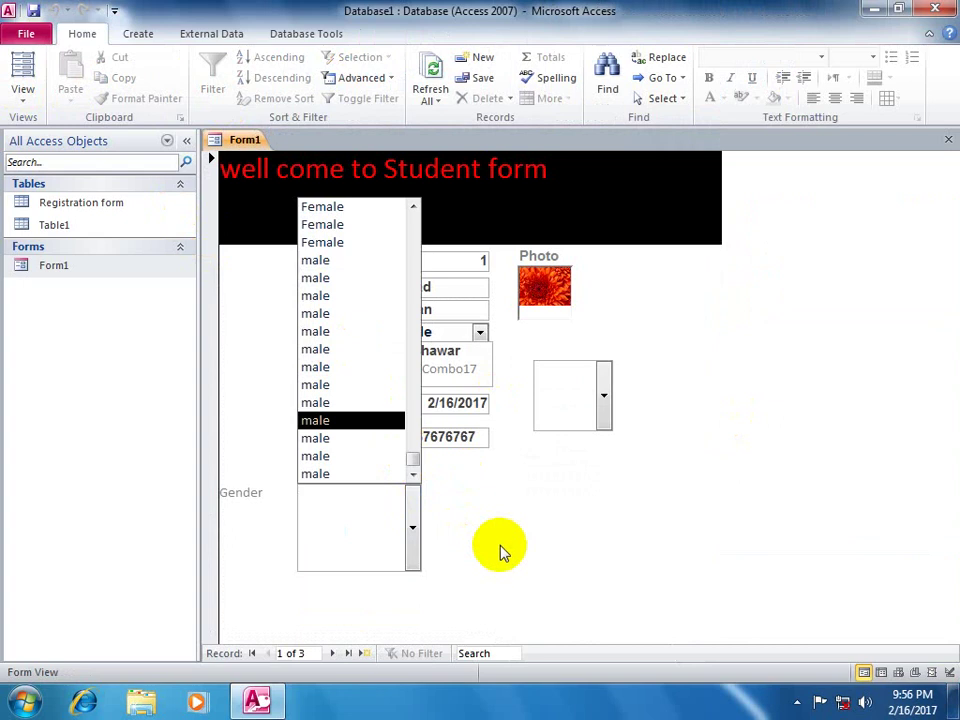
pyautogui.click(499, 551)
# - Return to Design view and delete the lower Gender combo box and its label
pyautogui.click(22, 80)
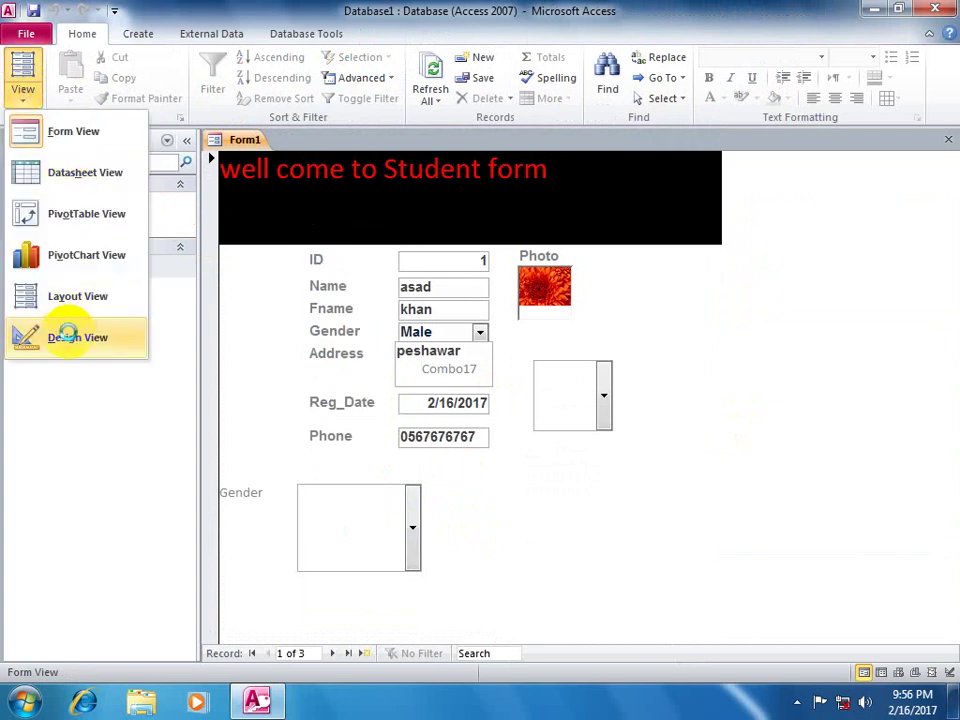
pyautogui.click(66, 334)
pyautogui.moveTo(480, 514); pyautogui.dragTo(255, 605)
pyautogui.press('Delete')
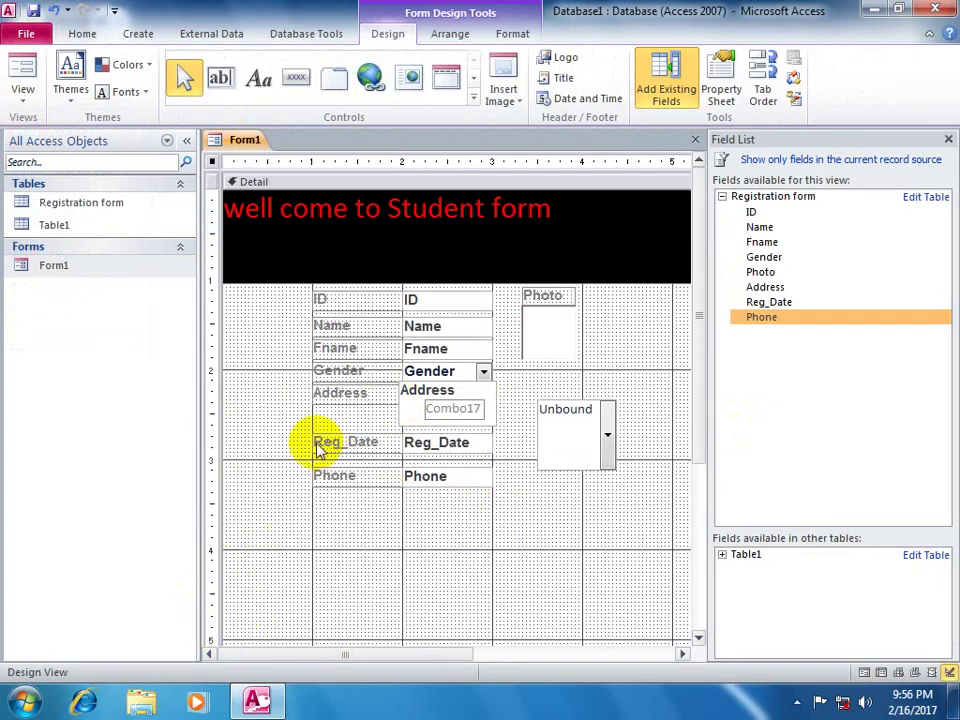
# - Draw a new combo box in the lower area with typed-in values Male and Female
pyautogui.click(474, 100)
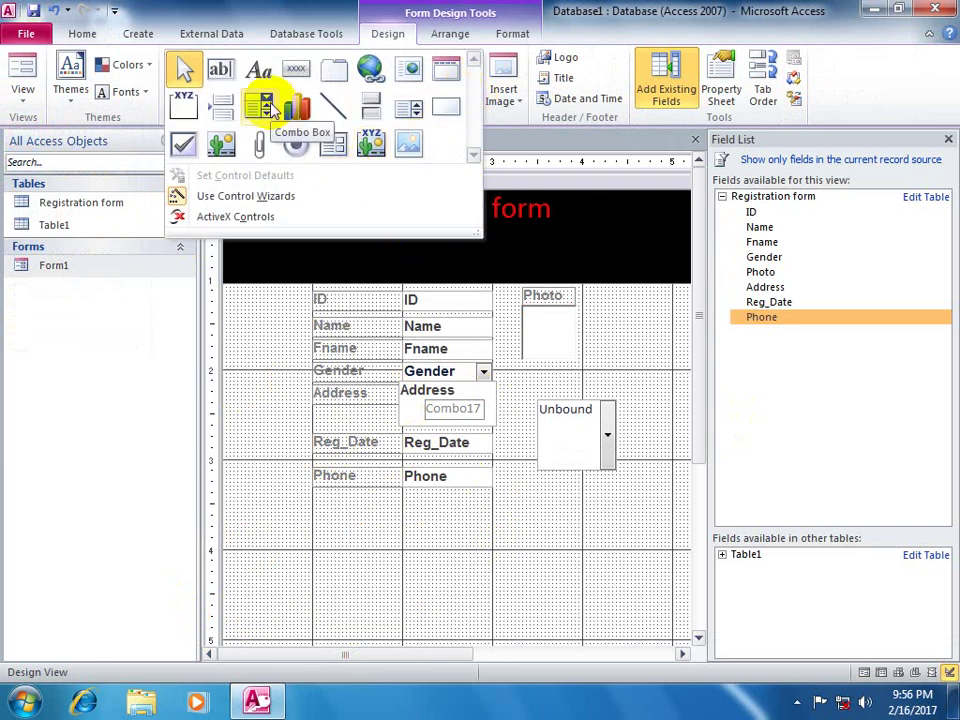
pyautogui.click(265, 108)
pyautogui.moveTo(414, 521); pyautogui.dragTo(521, 592)
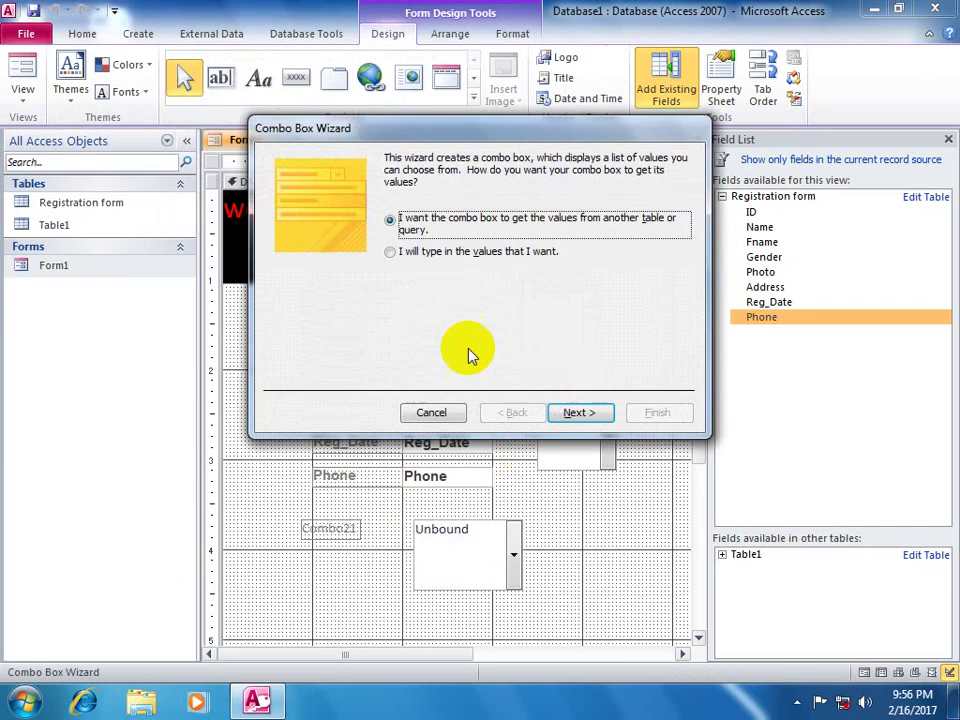
pyautogui.click(427, 255)
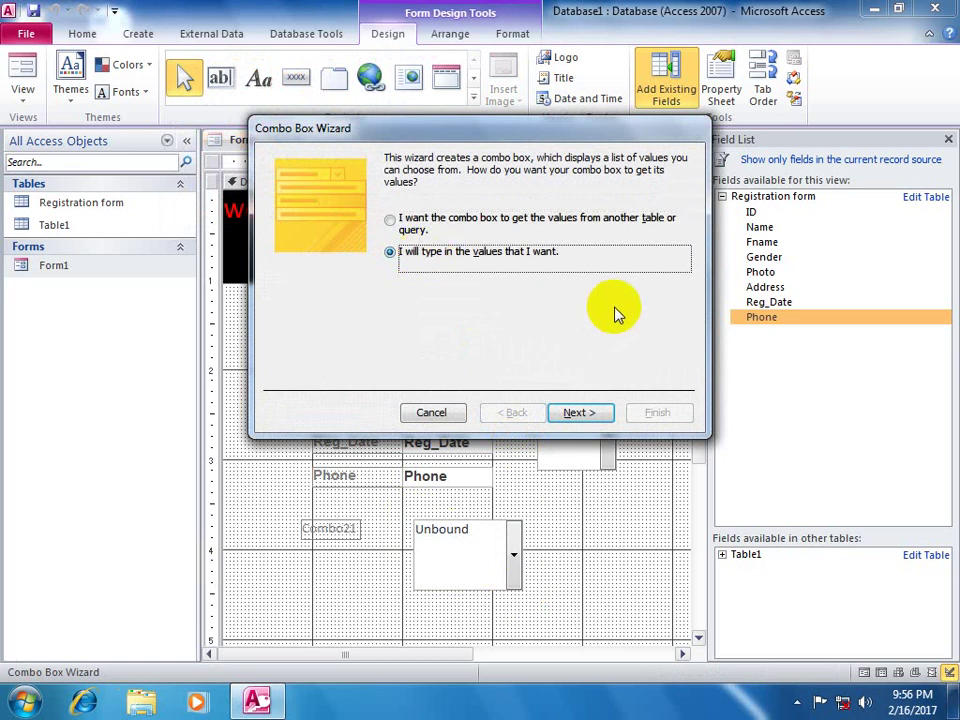
pyautogui.click(552, 401)
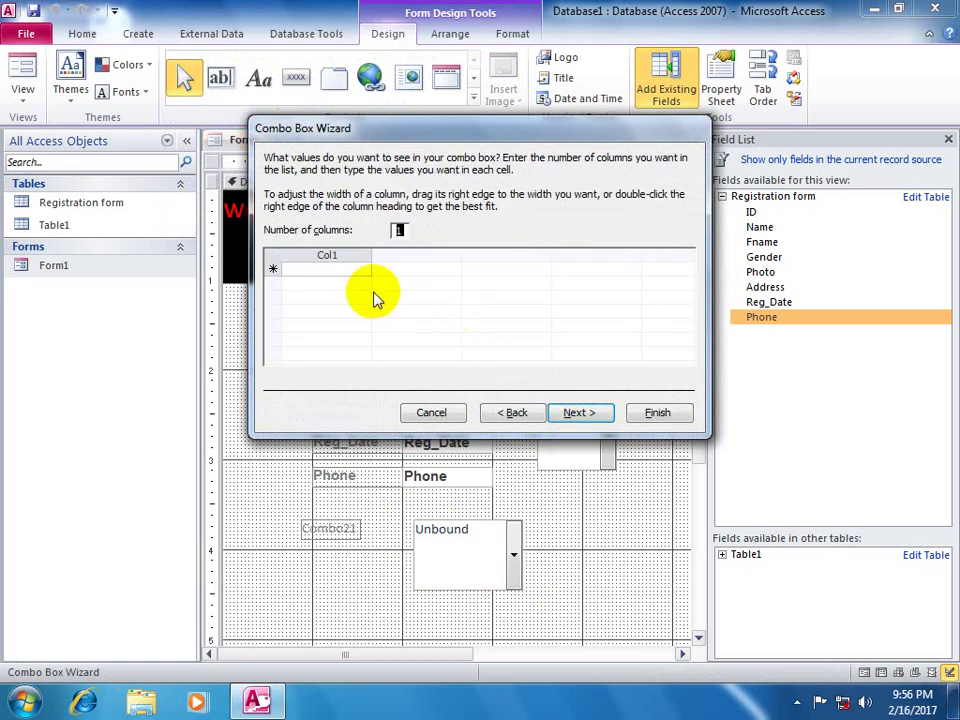
pyautogui.click(318, 271)
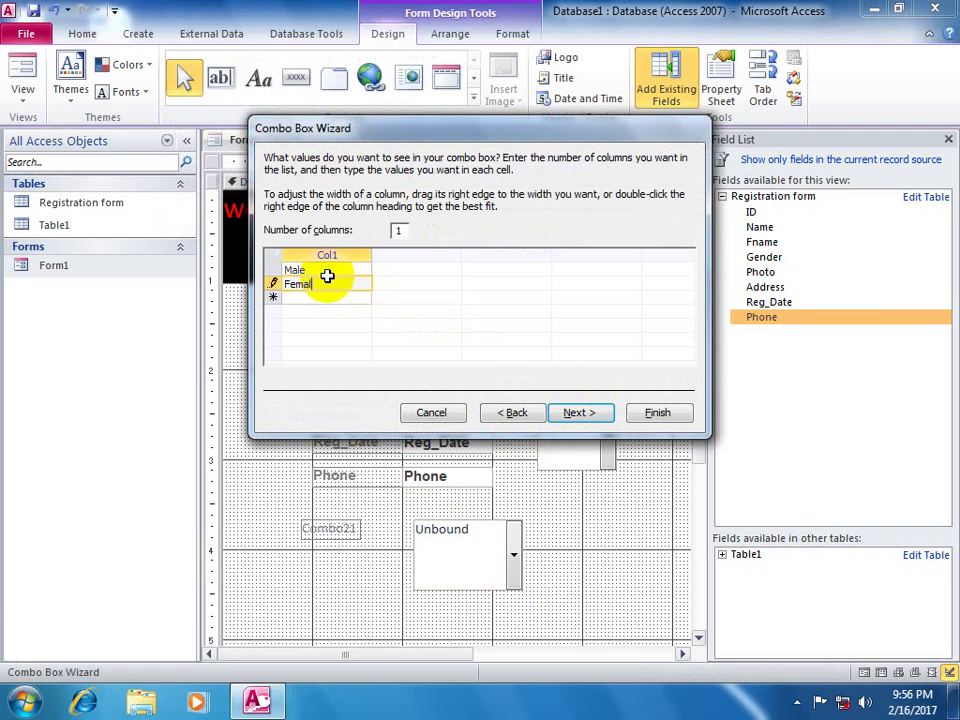
pyautogui.click(581, 413)
pyautogui.click(603, 418)
pyautogui.click(648, 418)
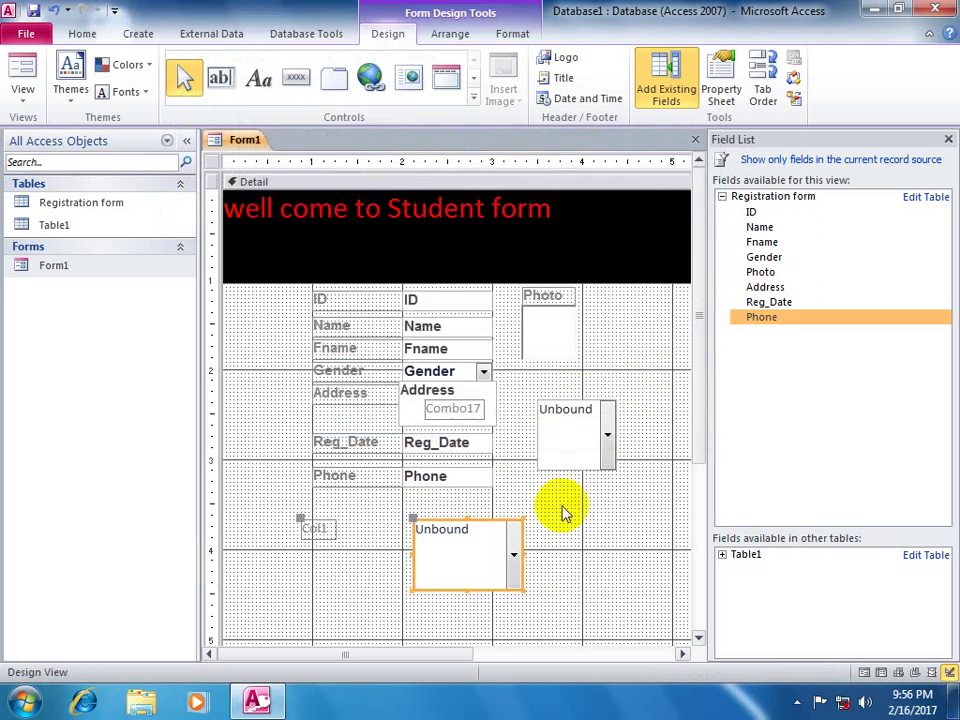
# - In Form view, set the new combo to Female, then to Male
pyautogui.click(22, 78)
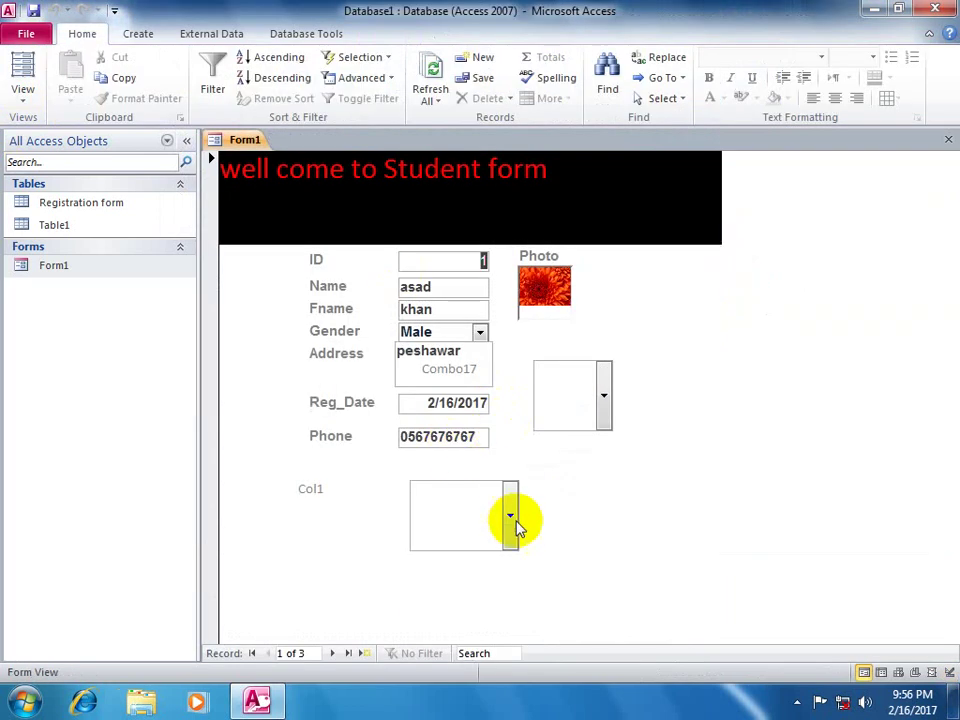
pyautogui.click(510, 516)
pyautogui.click(434, 578)
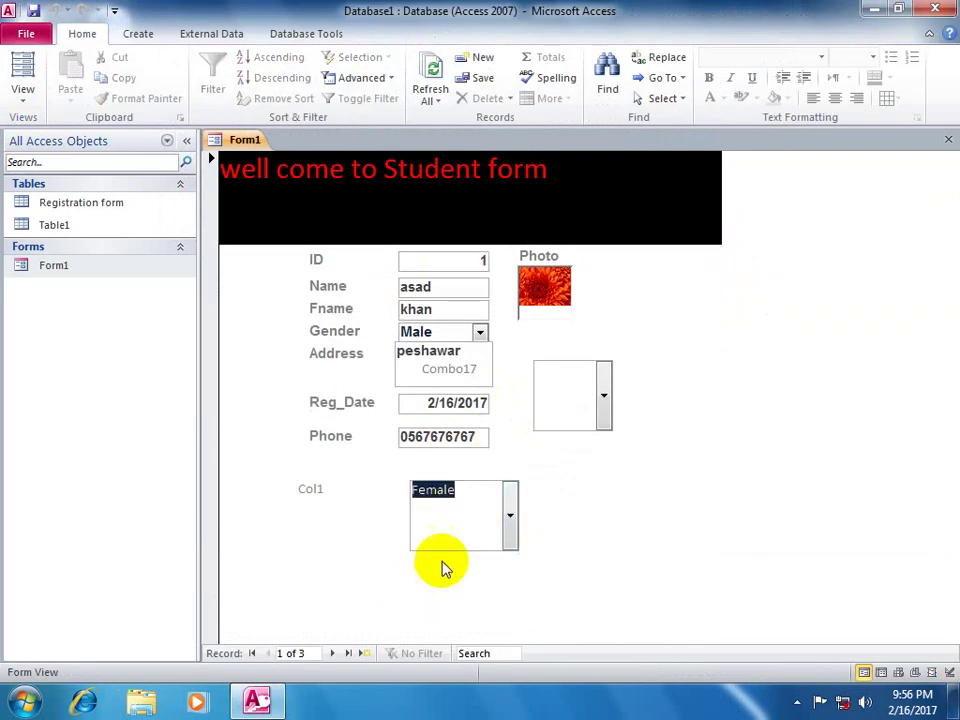
pyautogui.click(510, 515)
pyautogui.click(427, 563)
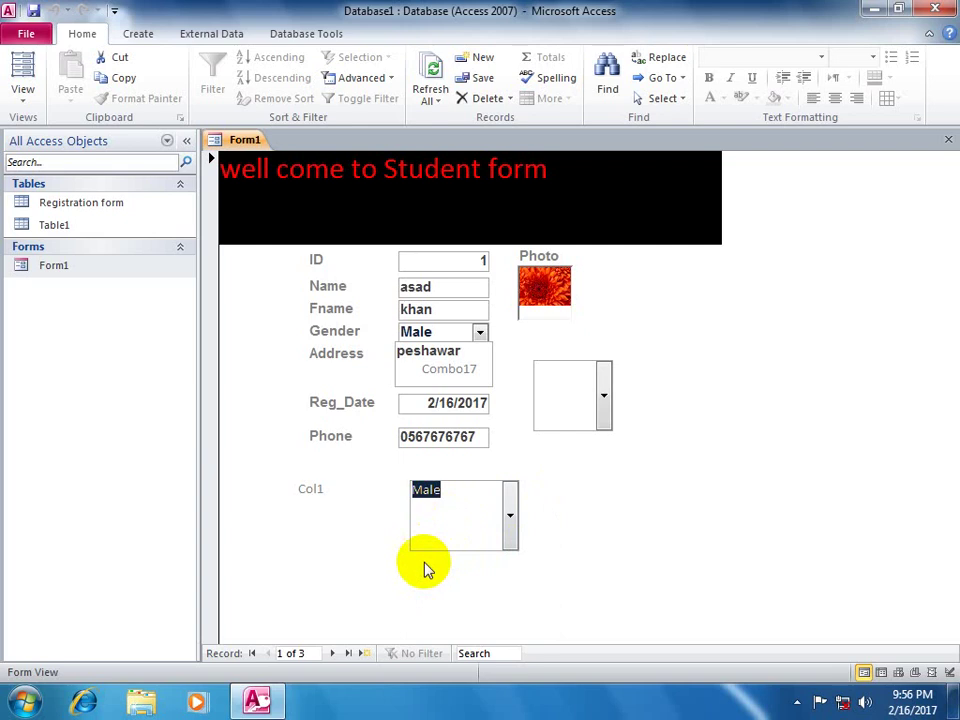
# - Back in Design view, delete the Col1 combo box and its label
pyautogui.click(21, 96)
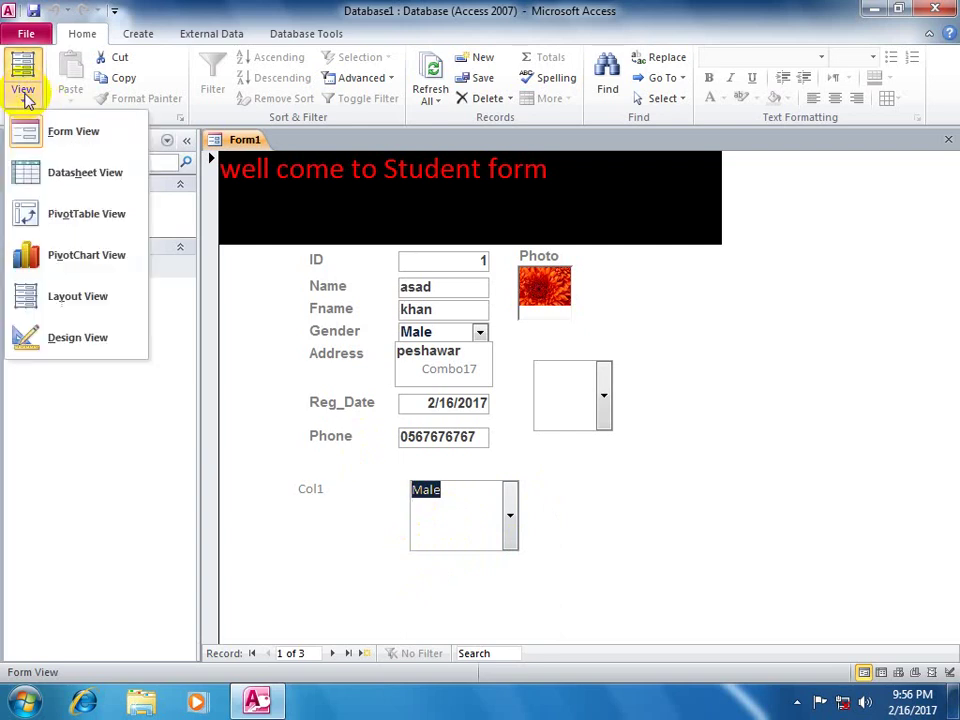
pyautogui.click(62, 338)
pyautogui.moveTo(270, 508); pyautogui.dragTo(615, 615)
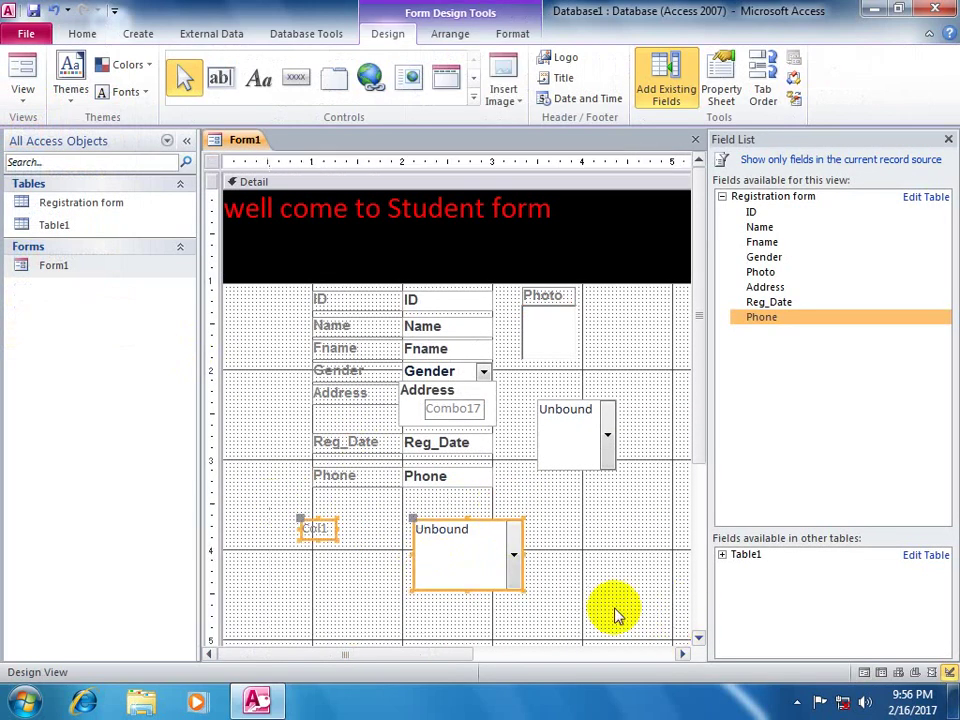
pyautogui.press('Delete')
# - Look over the Detail section's properties, then delete the unbound Combo17 combo box
pyautogui.click(719, 88)
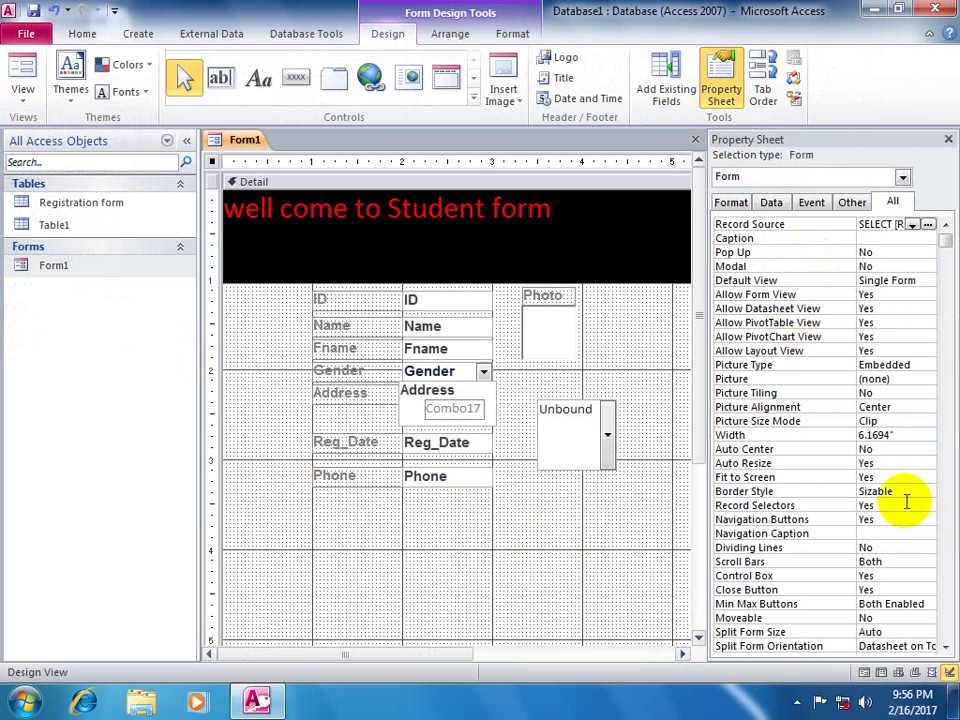
pyautogui.click(514, 523)
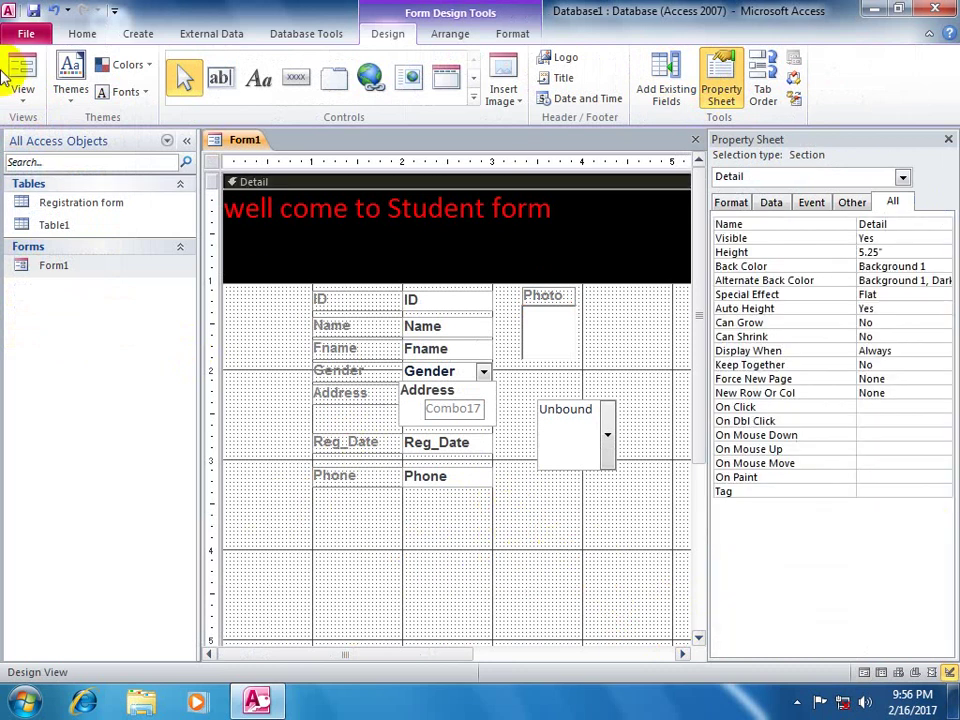
pyautogui.click(949, 139)
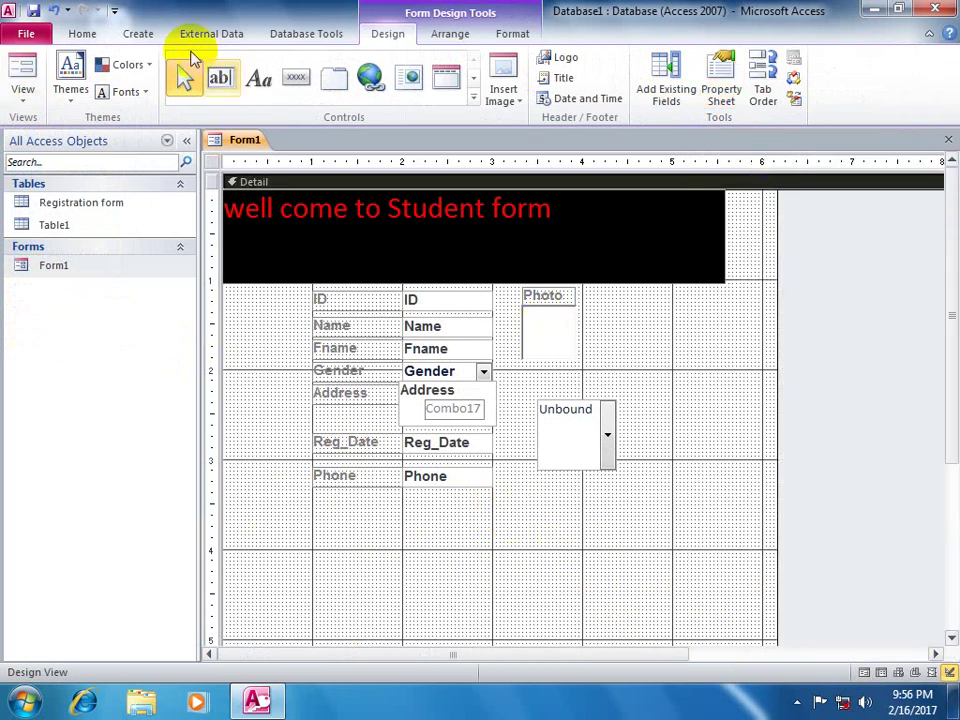
pyautogui.click(560, 410)
pyautogui.press('Delete')
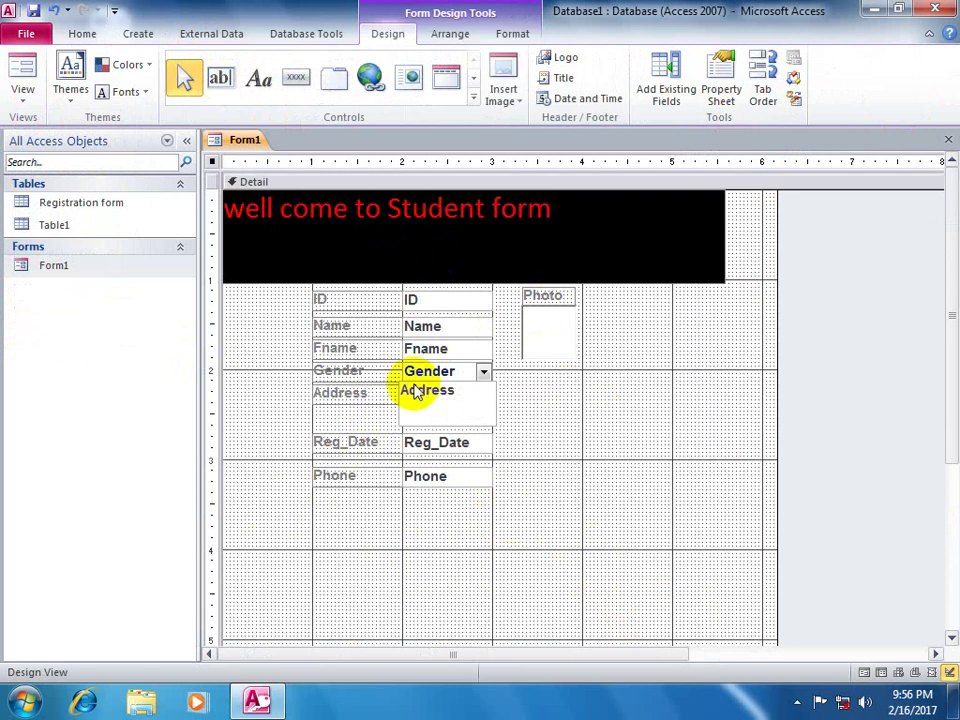
# - Draw a button captioned Background color below Phone, skipping the Command Button Wizard
pyautogui.click(300, 85)
pyautogui.moveTo(405, 540); pyautogui.dragTo(551, 587)
pyautogui.press('Escape')
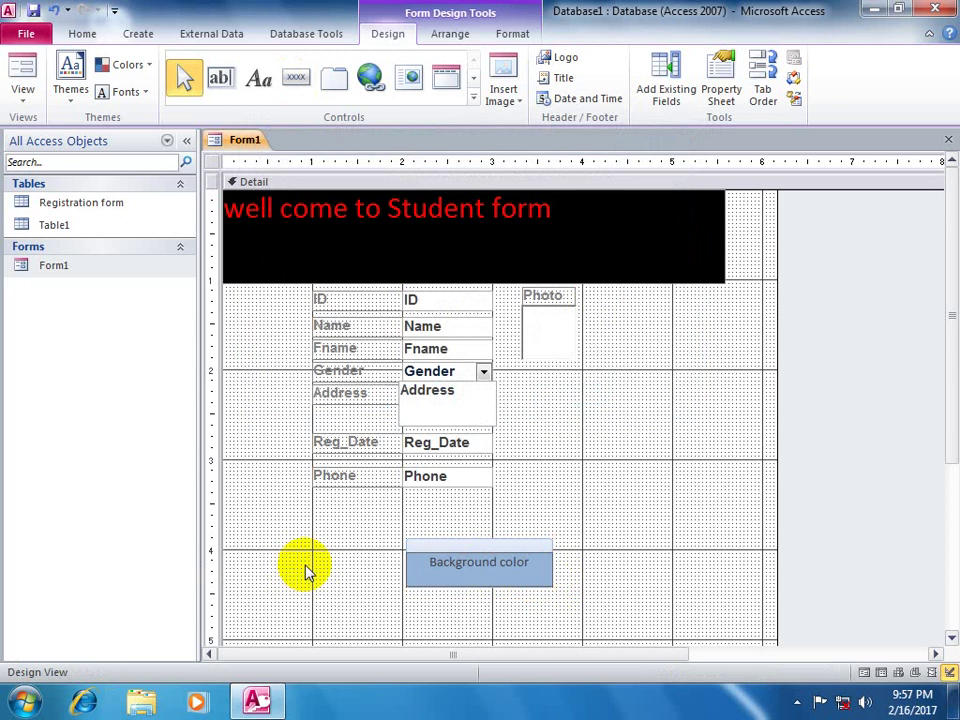
# - Write the button's Click code as Detail.BackColor = vbBlue * Rnd in VBA
pyautogui.rightClick(504, 561)
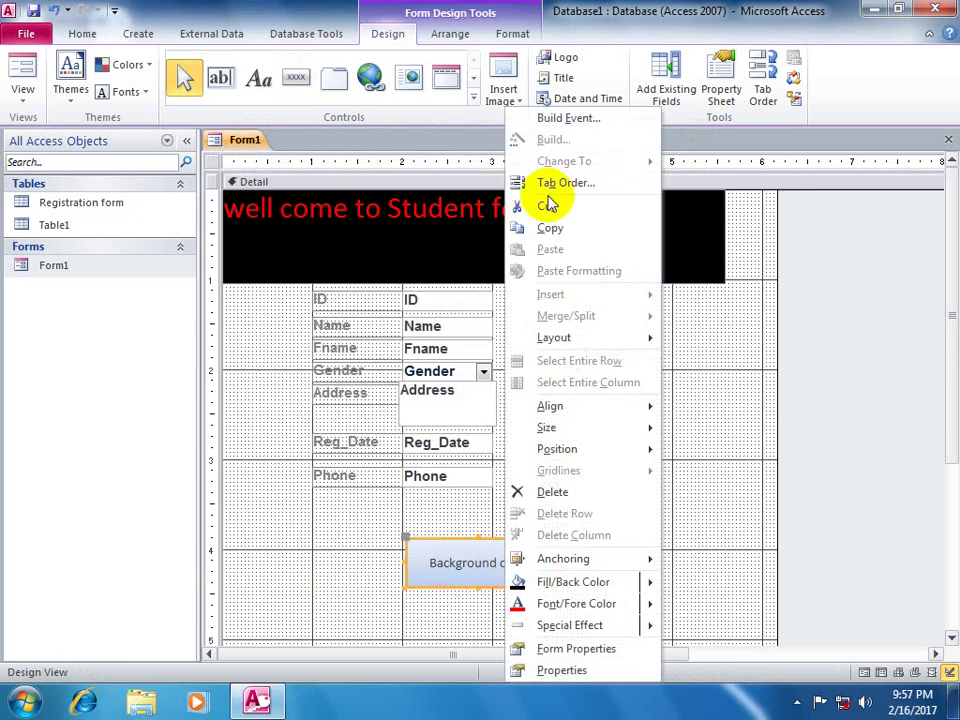
pyautogui.click(562, 119)
pyautogui.click(425, 202)
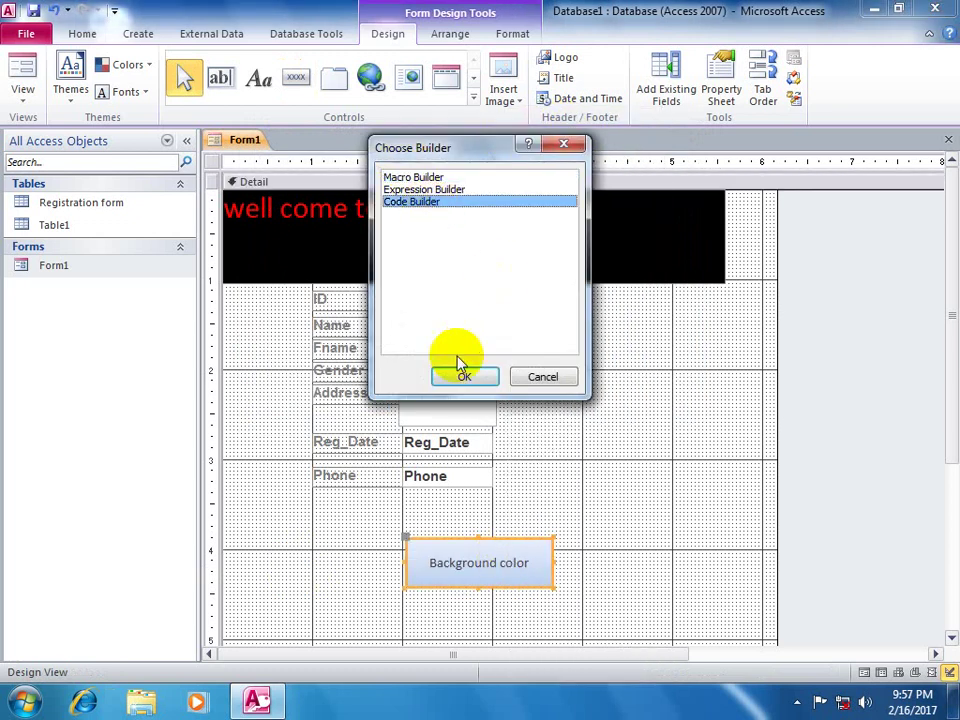
pyautogui.click(461, 372)
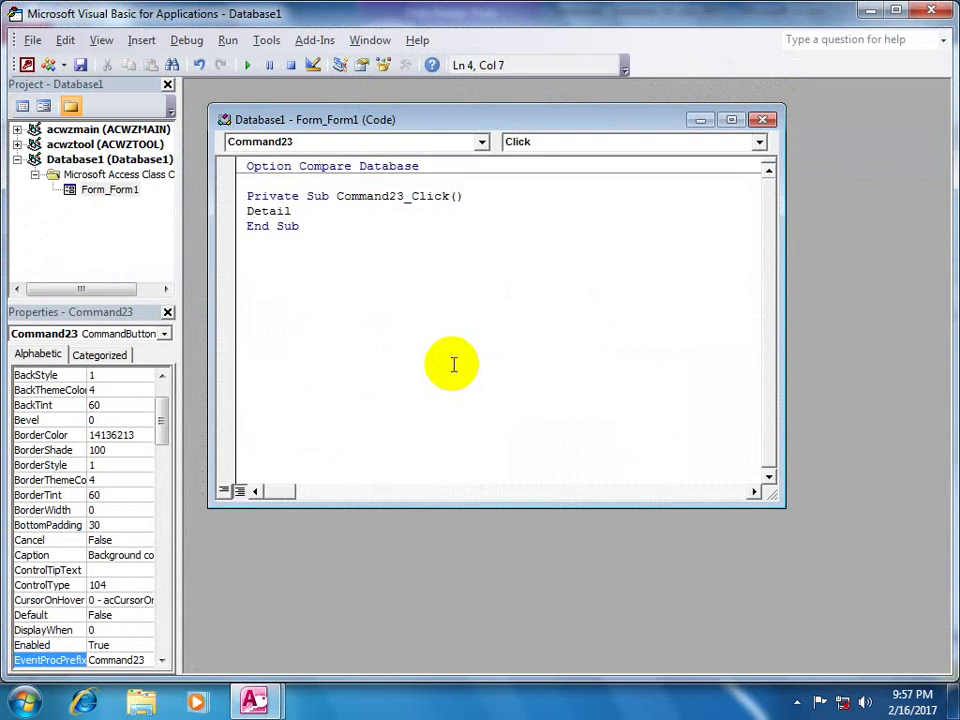
pyautogui.write('Detail.')
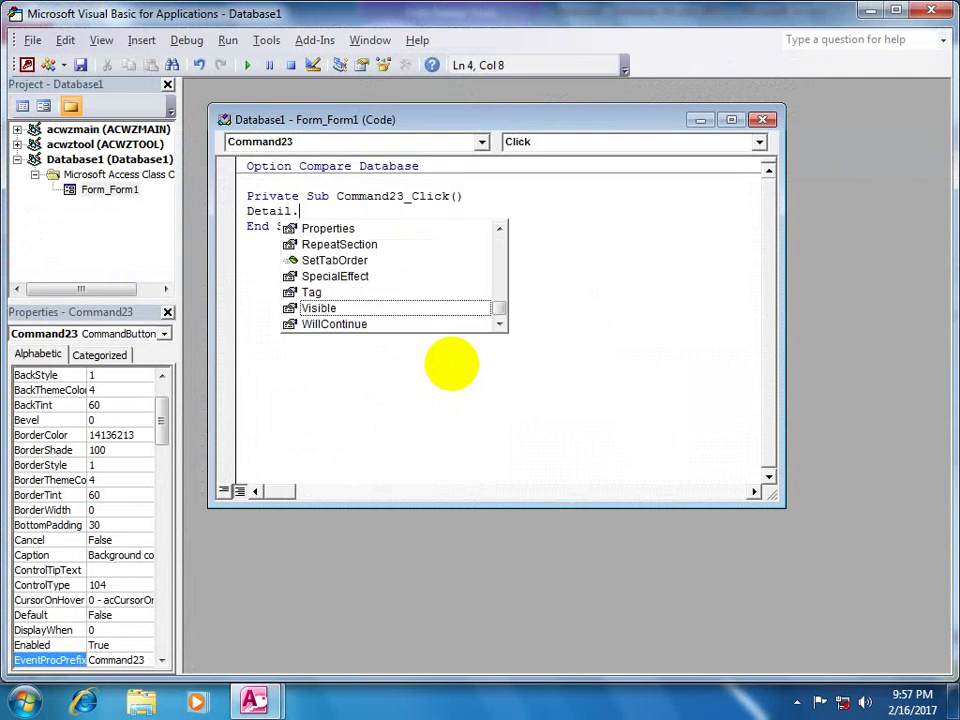
pyautogui.write('vbbackcol')
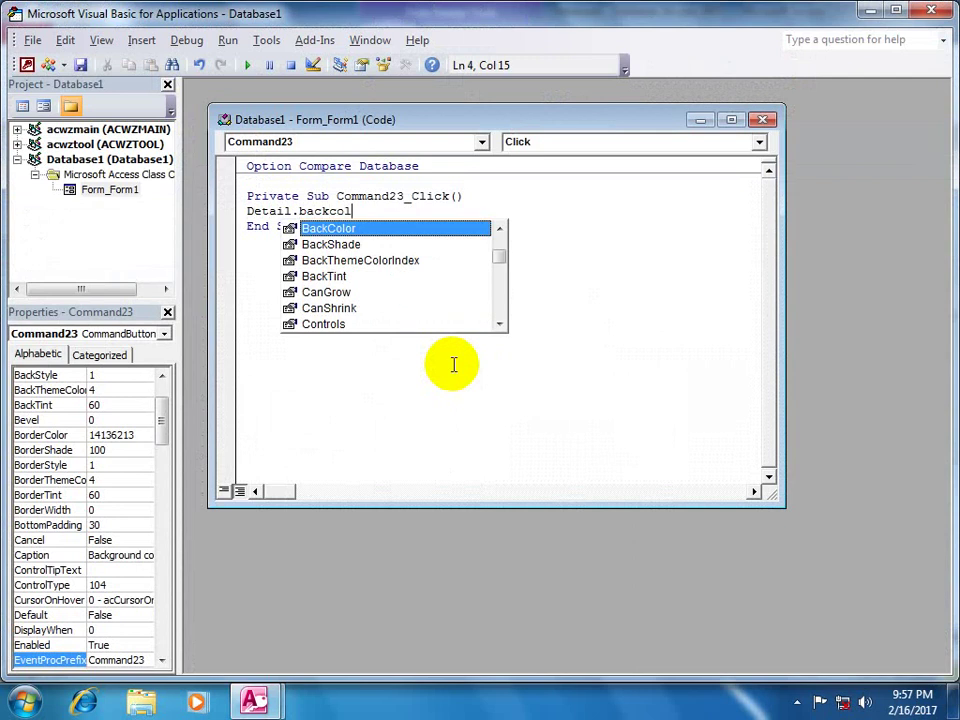
pyautogui.press('Tab')
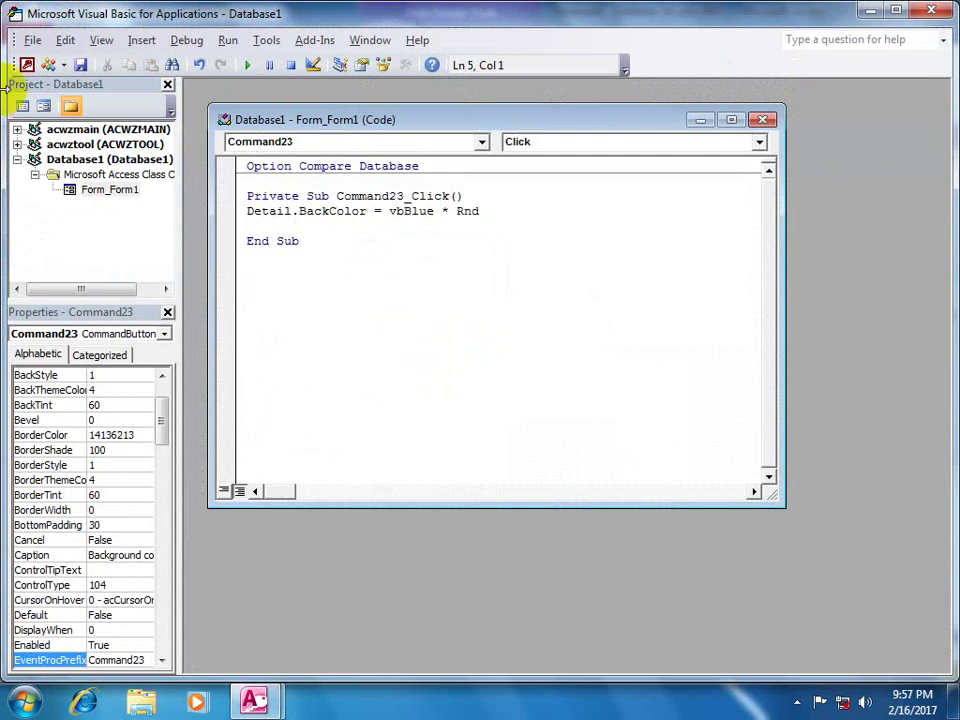
pyautogui.click(26, 64)
# - In Form view, click Background color repeatedly to confirm each click gives a new random colour, ending on purple
pyautogui.click(24, 68)
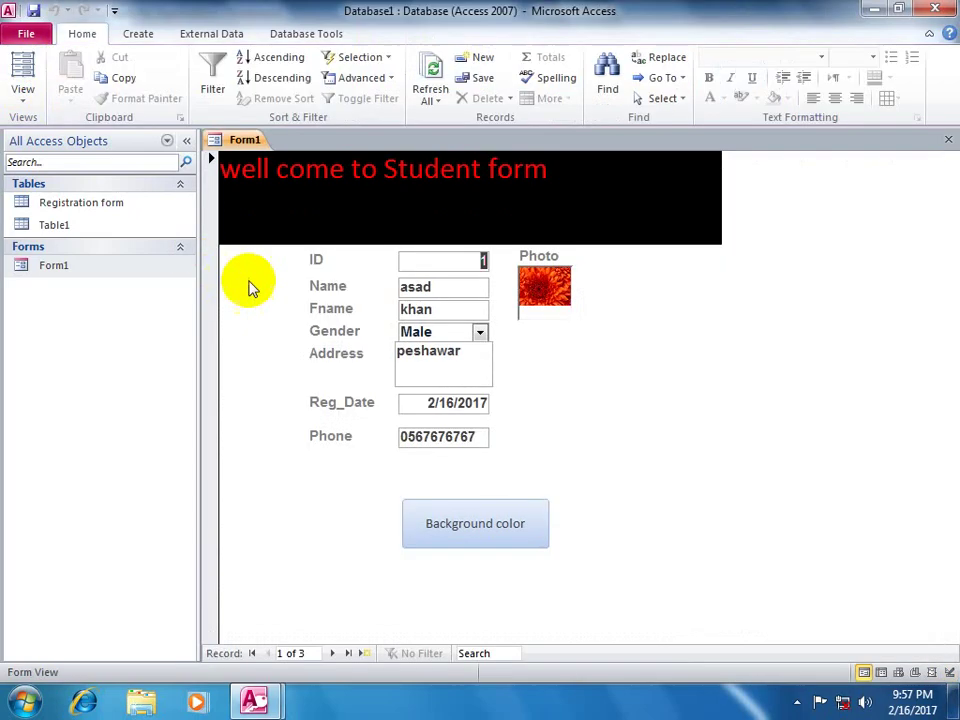
pyautogui.click(476, 514)
pyautogui.click(478, 516)
pyautogui.click(477, 513)
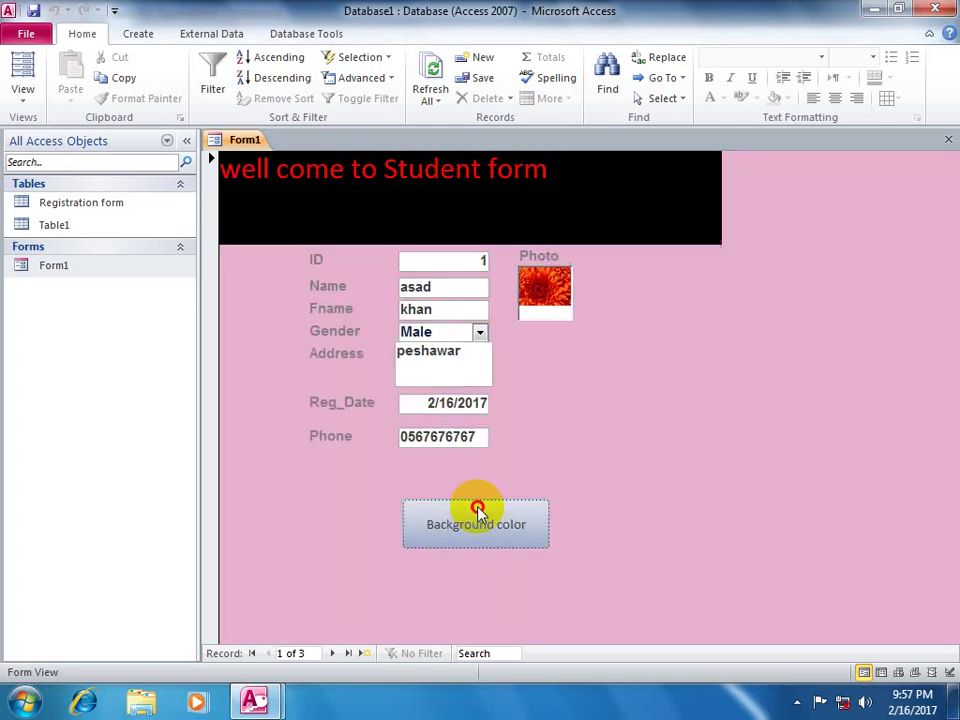
pyautogui.click(475, 510)
pyautogui.click(473, 508)
pyautogui.click(472, 510)
pyautogui.click(472, 510)
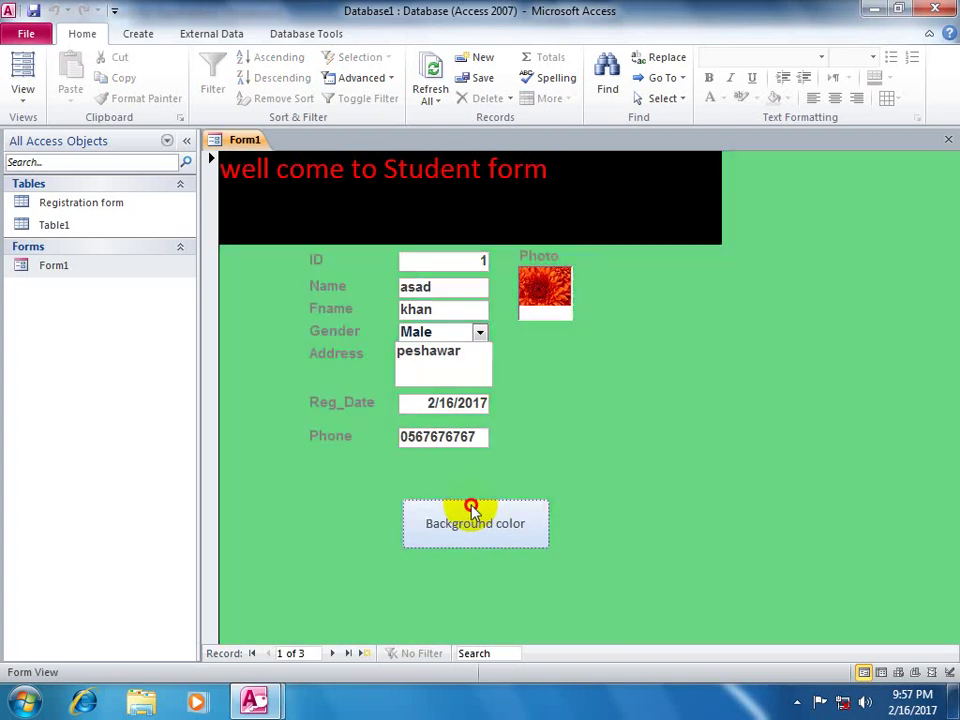
pyautogui.click(471, 510)
pyautogui.click(471, 510)
pyautogui.click(473, 511)
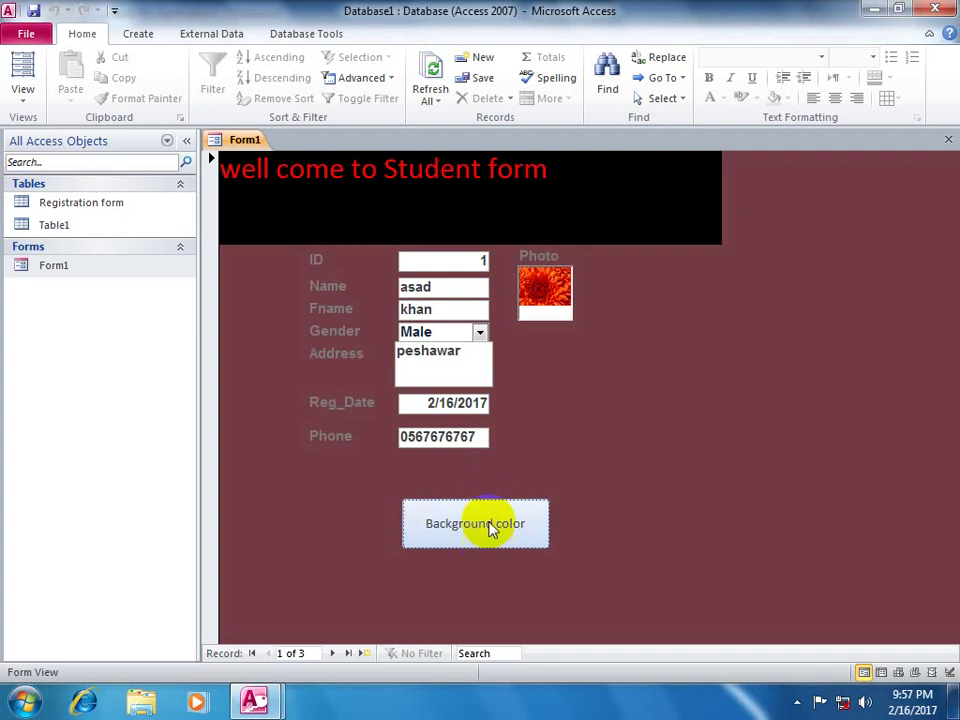
pyautogui.click(489, 525)
pyautogui.click(489, 525)
pyautogui.click(490, 527)
pyautogui.click(490, 527)
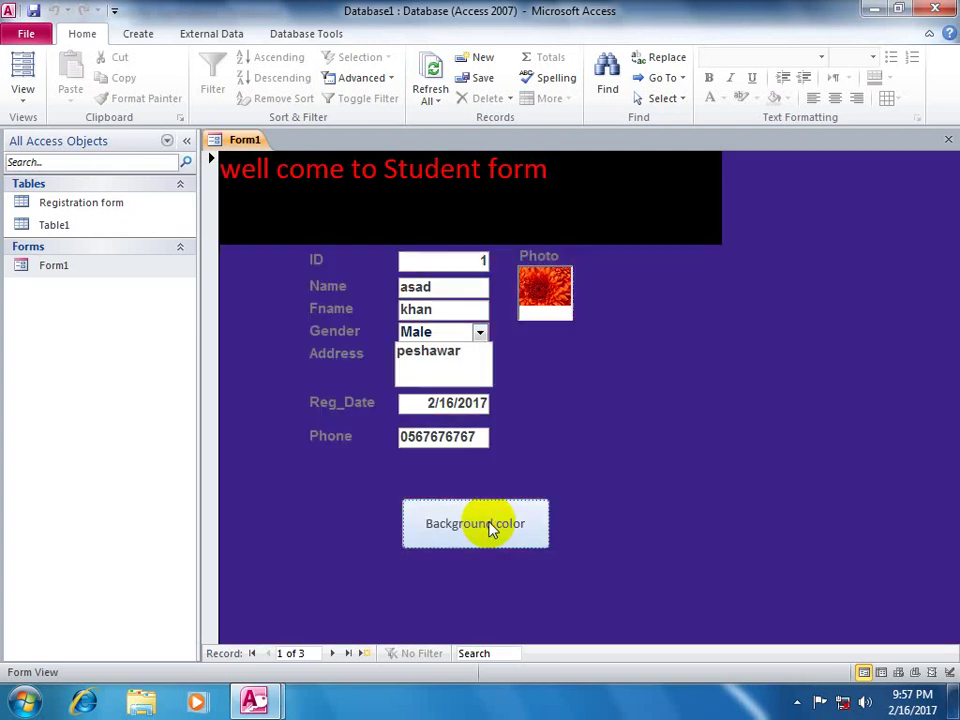
pyautogui.click(23, 88)
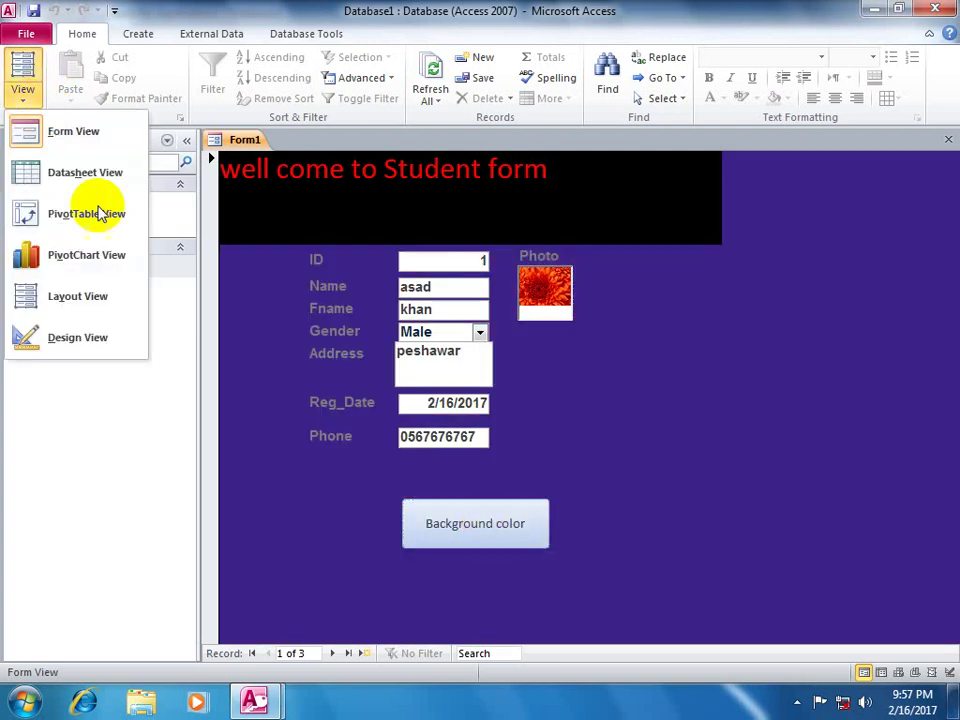
# - In Design view, select the Background color button and delete it
pyautogui.click(62, 340)
pyautogui.click(472, 104)
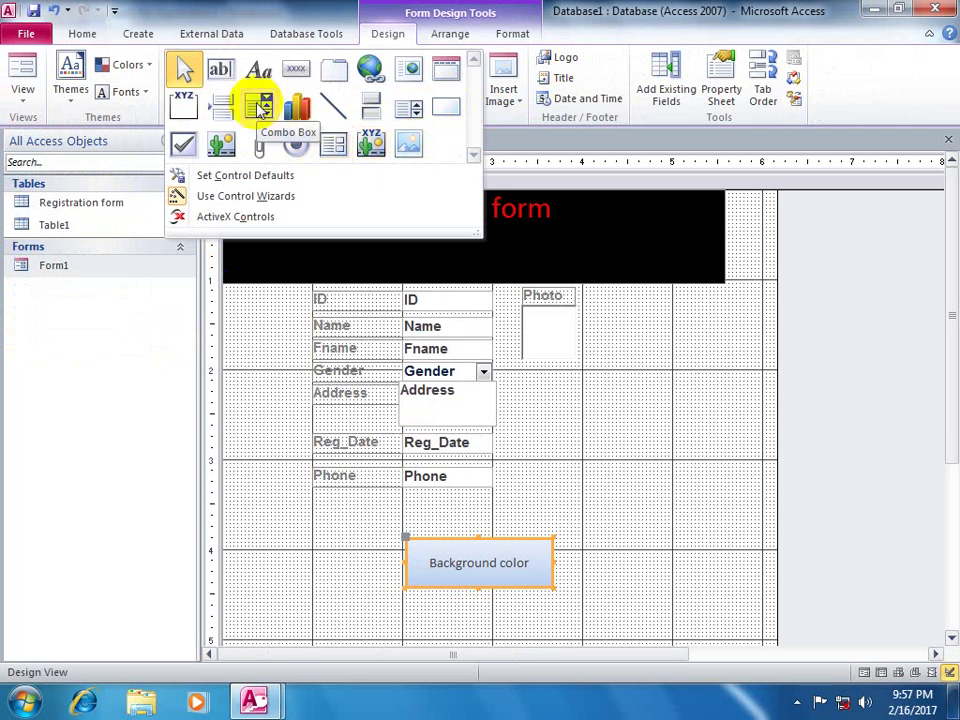
pyautogui.click(488, 529)
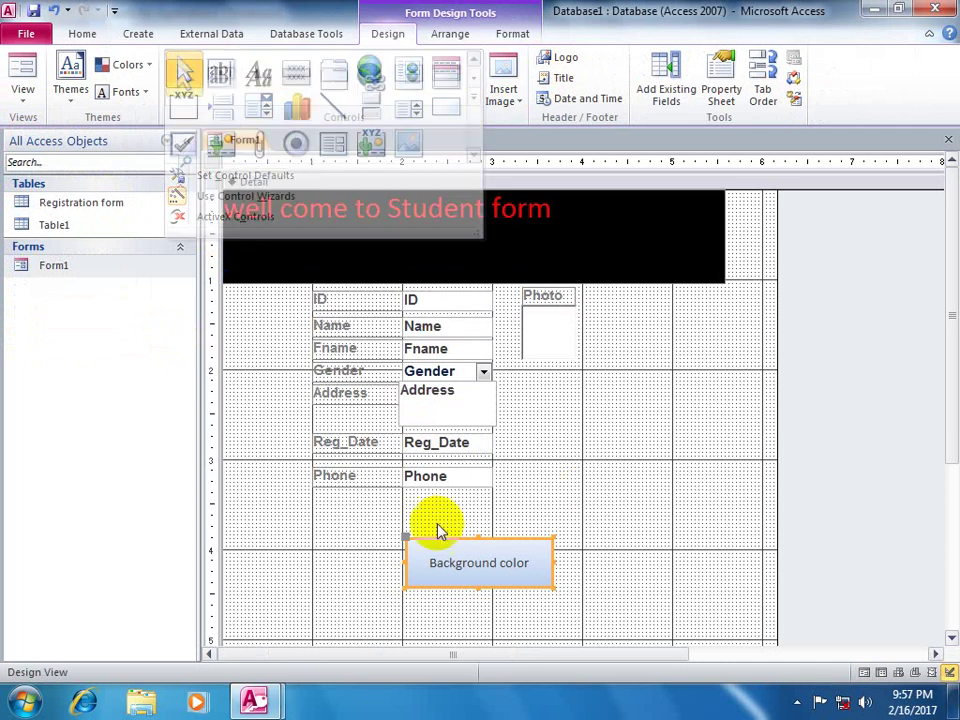
pyautogui.click(404, 537)
pyautogui.moveTo(404, 537); pyautogui.dragTo(671, 589)
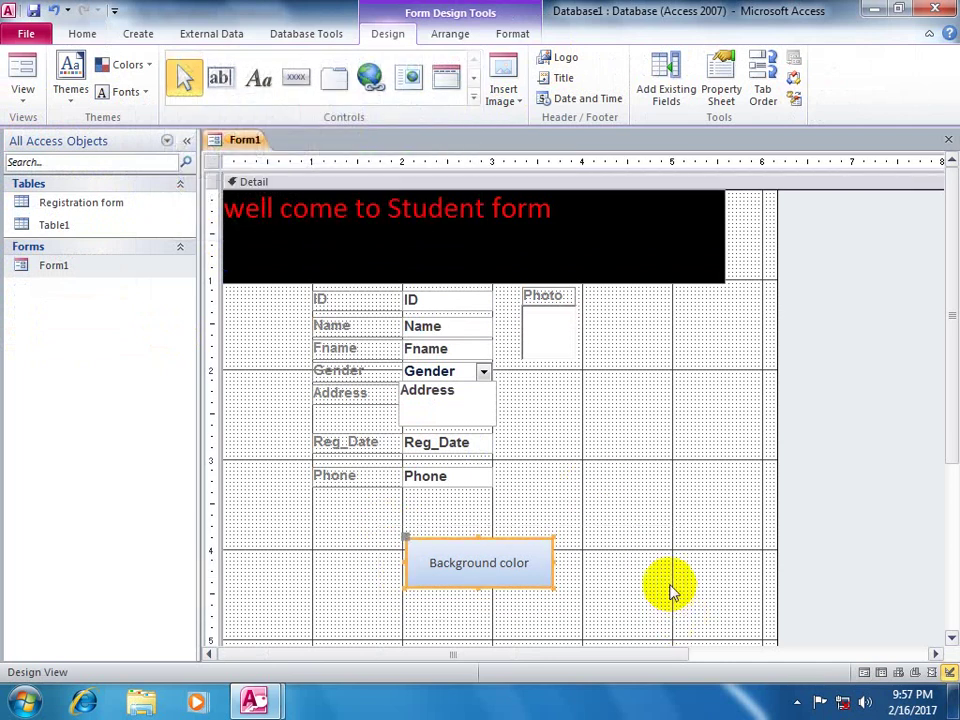
pyautogui.press('Delete')
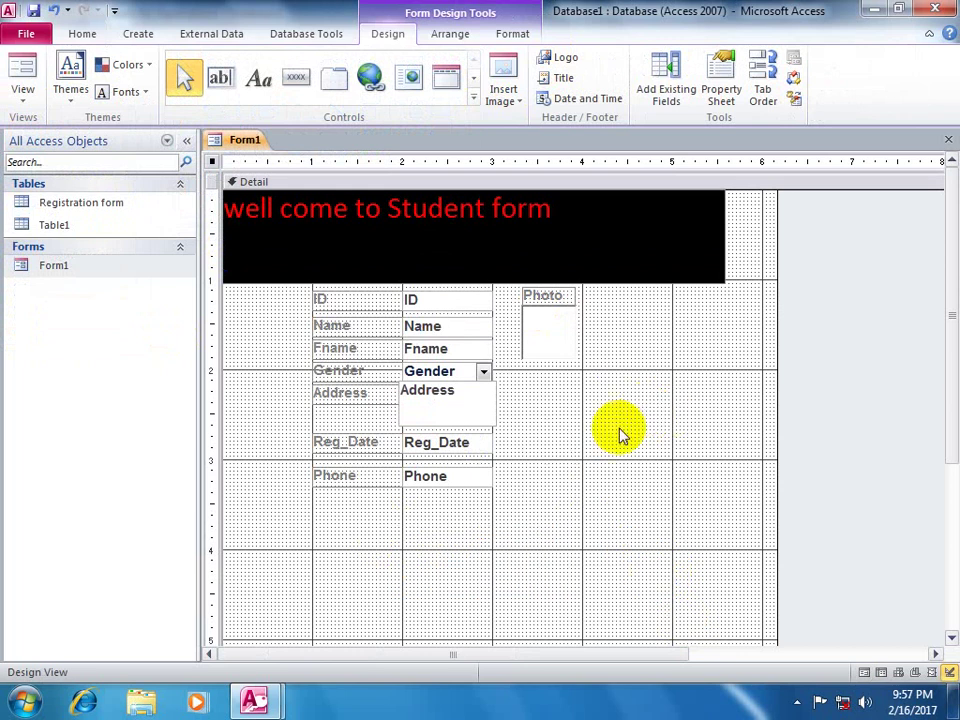
# - Undo the deletion and test the button's random background colour once more in Form view
pyautogui.hotkey('ctrl', 'z')
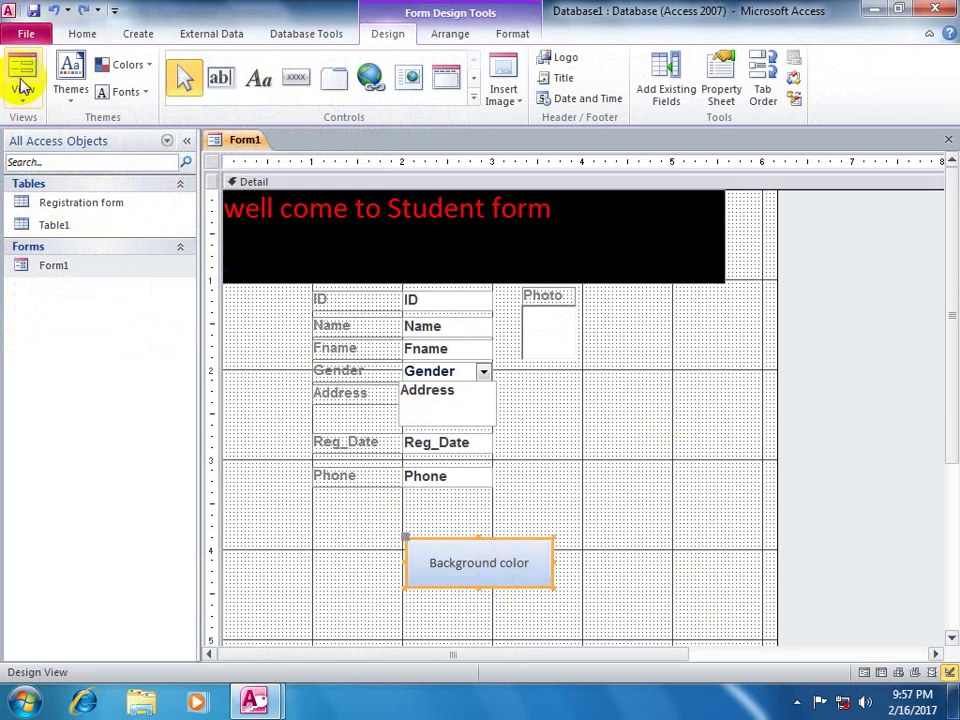
pyautogui.click(21, 79)
pyautogui.click(477, 531)
pyautogui.click(477, 530)
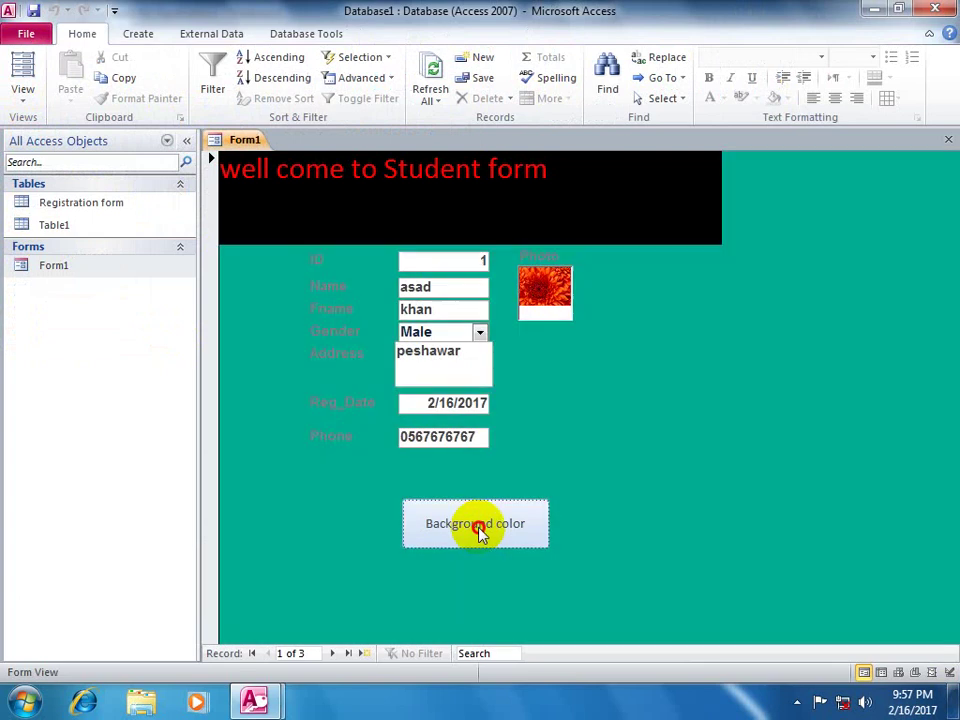
pyautogui.click(480, 532)
# - Return to Design view and delete the Background color button for good
pyautogui.click(22, 95)
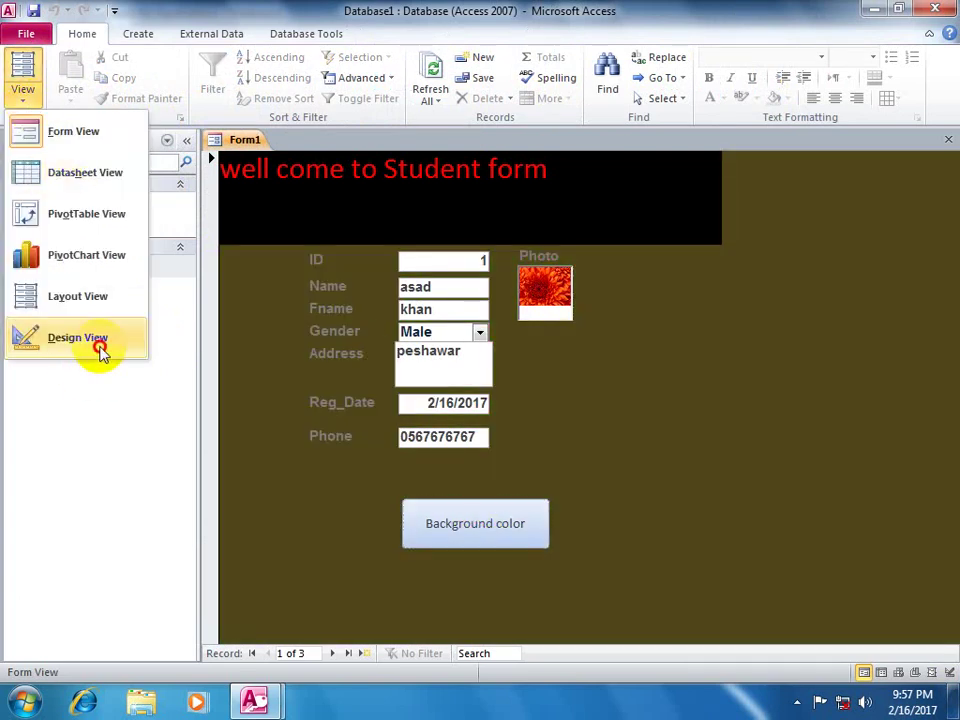
pyautogui.click(90, 340)
pyautogui.moveTo(381, 524); pyautogui.dragTo(628, 631)
pyautogui.press('Delete')
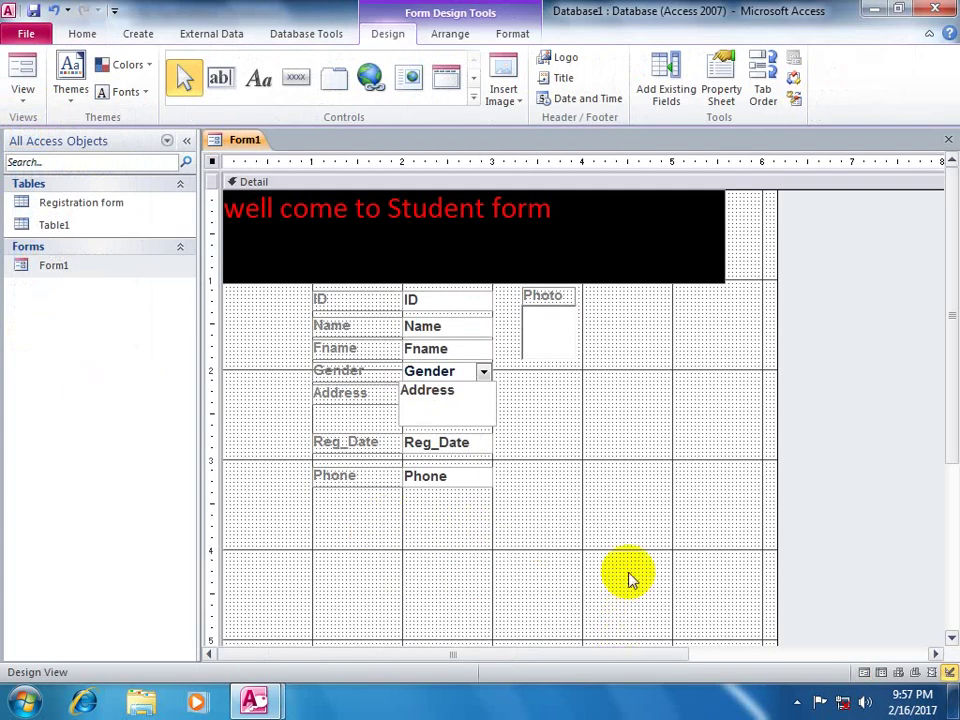
# - Set the form's Picture property to the Desert sample picture and view the result in Form view
pyautogui.click(723, 90)
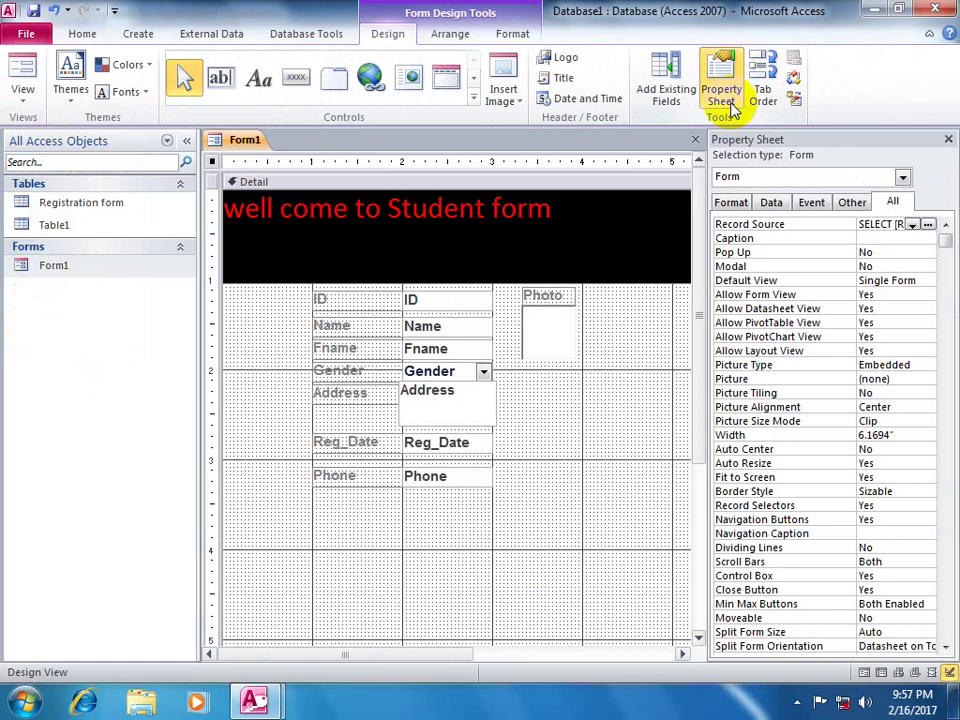
pyautogui.click(903, 202)
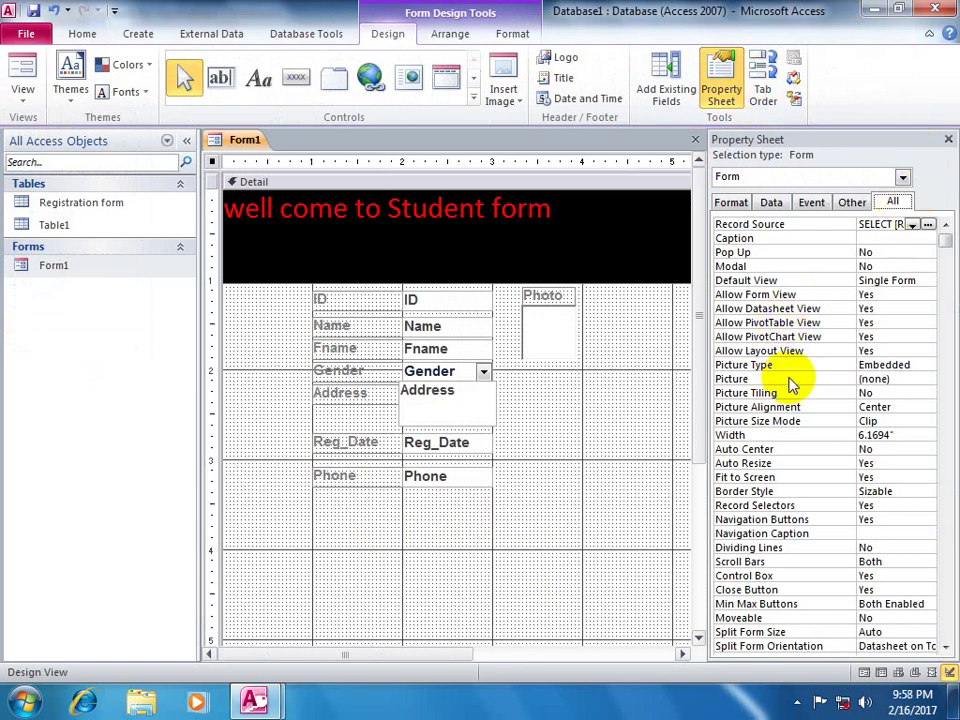
pyautogui.click(868, 379)
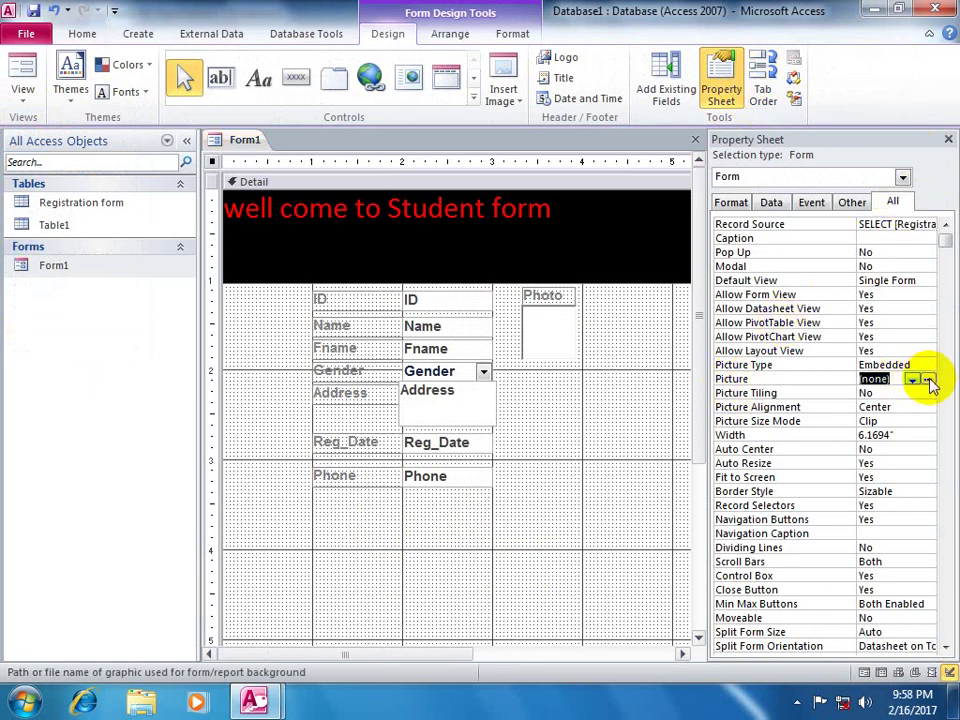
pyautogui.click(929, 381)
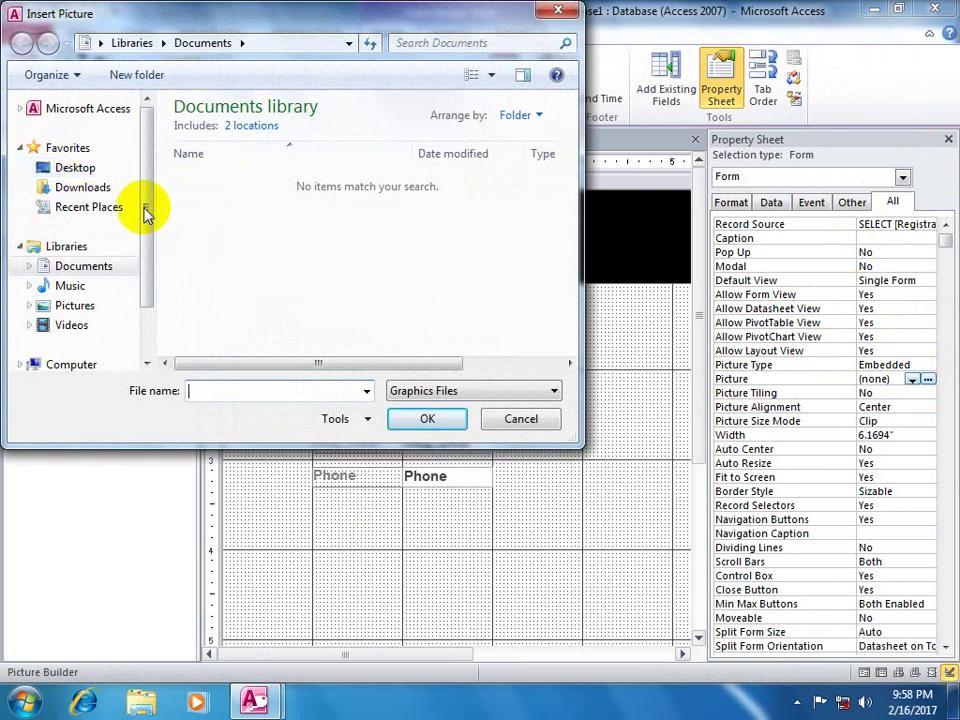
pyautogui.click(75, 305)
pyautogui.doubleClick(214, 175)
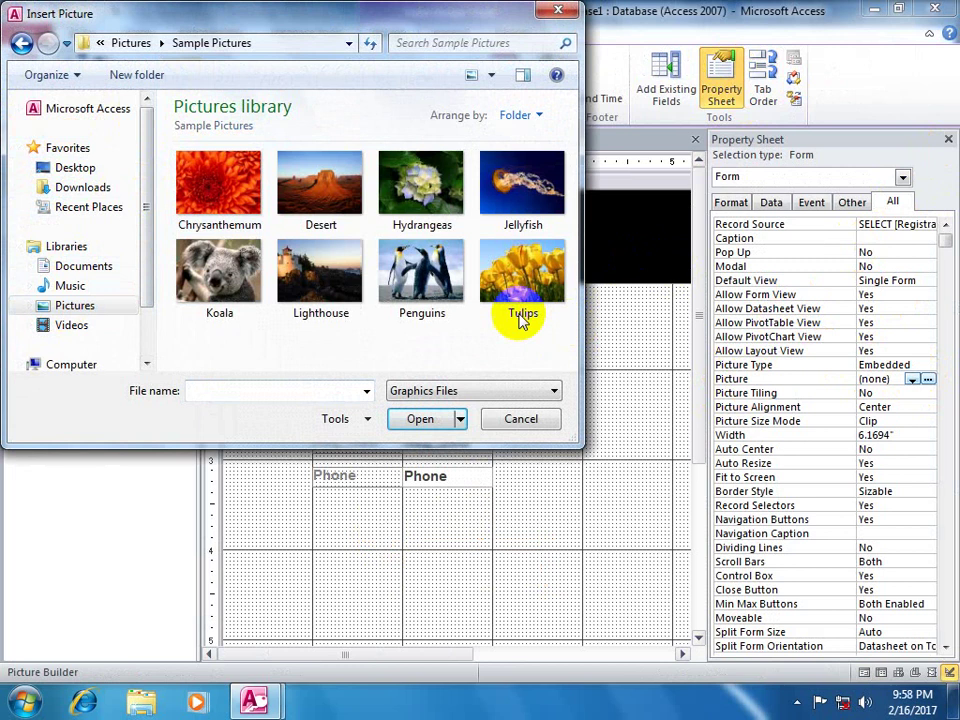
pyautogui.click(334, 187)
pyautogui.click(420, 421)
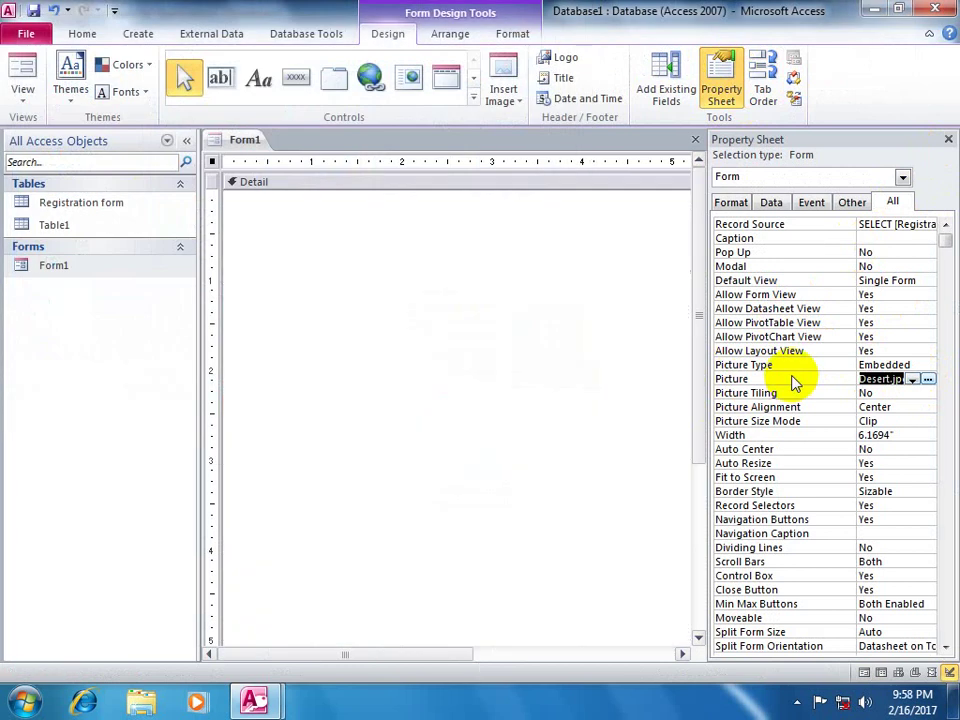
pyautogui.click(12, 66)
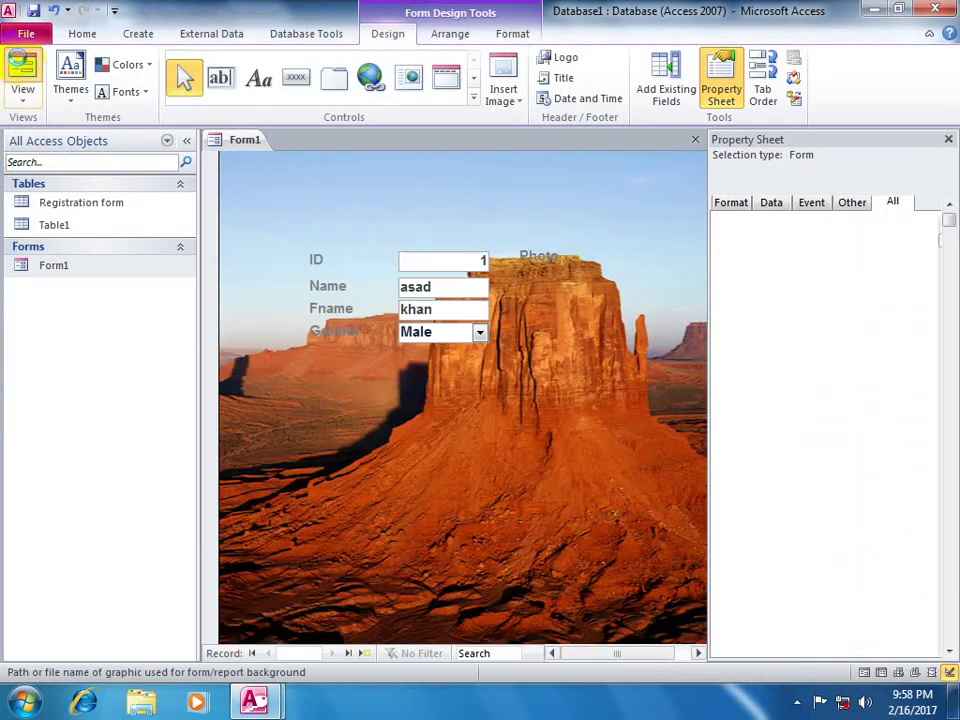